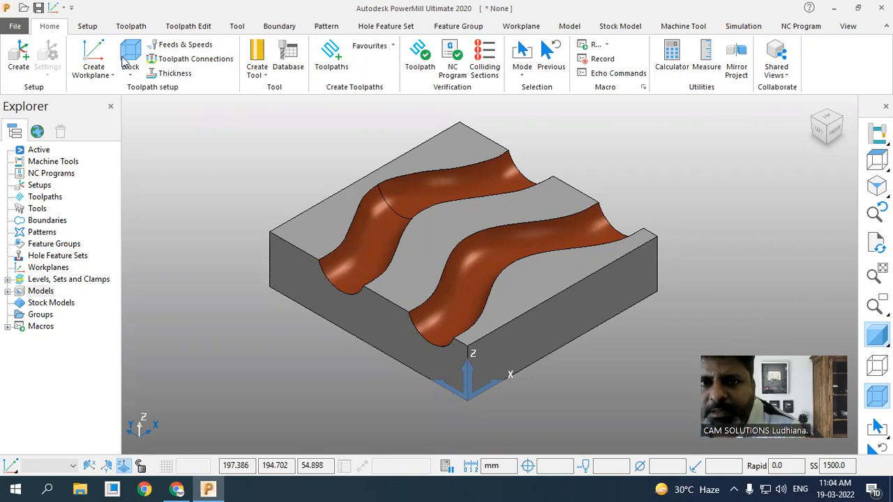
# Calculate a box block around the model and create a workplane at the centre of the block's top face
pyautogui.click(647, 385)
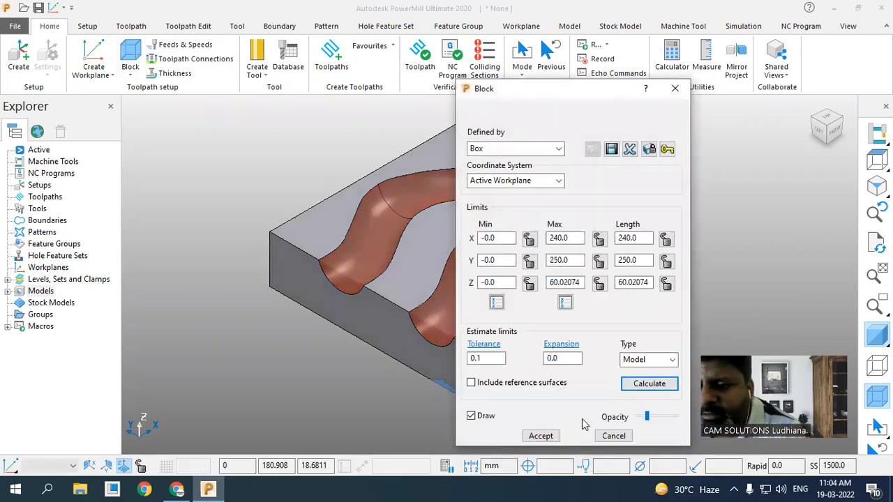
pyautogui.click(541, 436)
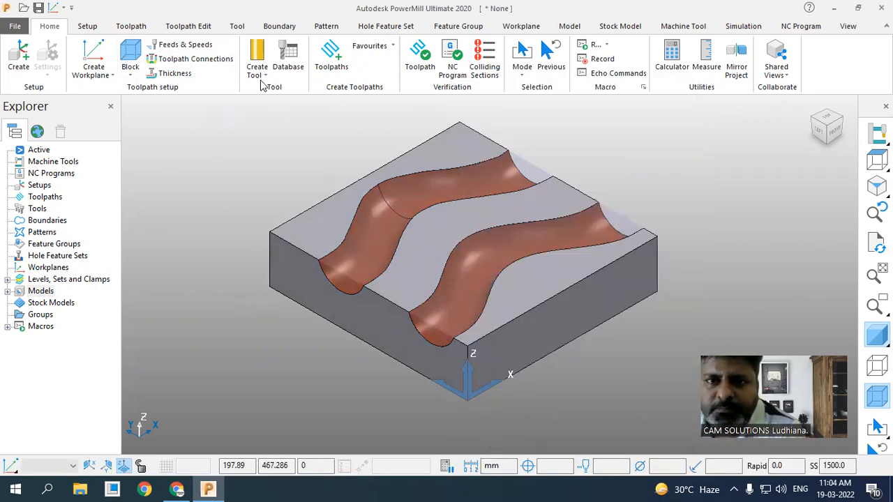
pyautogui.click(256, 63)
pyautogui.click(97, 79)
pyautogui.click(97, 79)
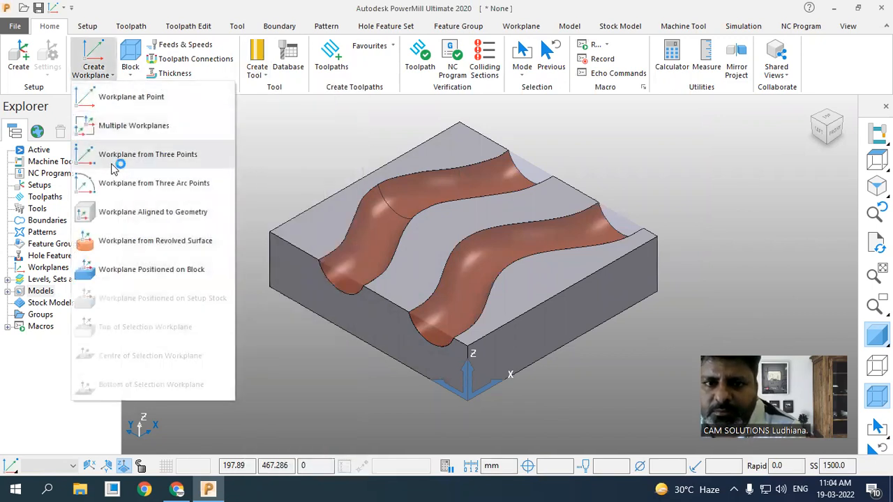
pyautogui.click(131, 272)
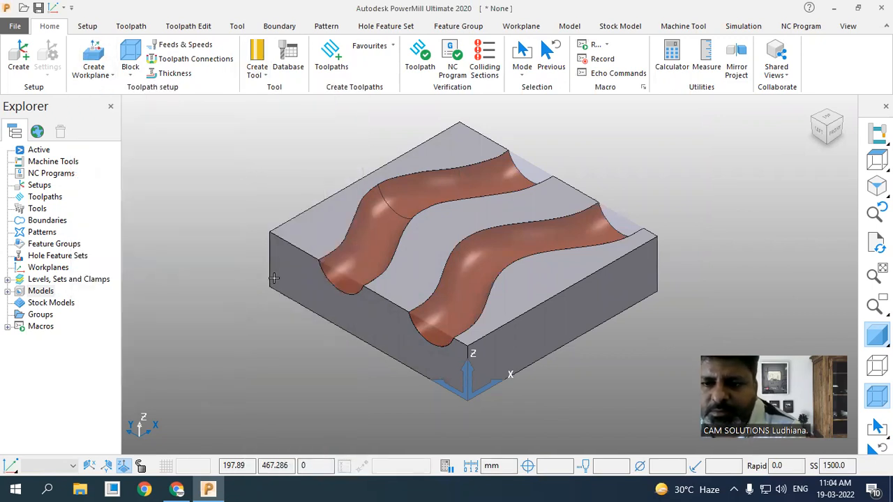
pyautogui.click(462, 236)
# Create a ball nosed tool with a 6 mm diameter and a 50 mm length
pyautogui.click(267, 72)
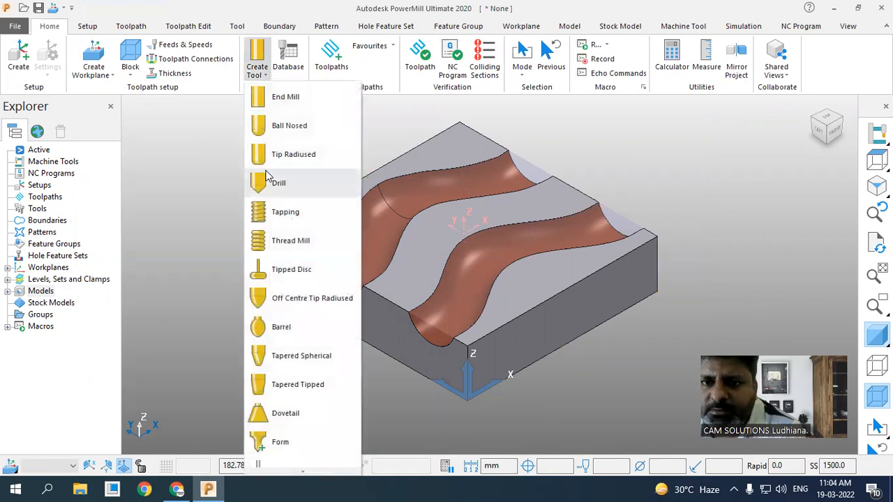
pyautogui.click(279, 123)
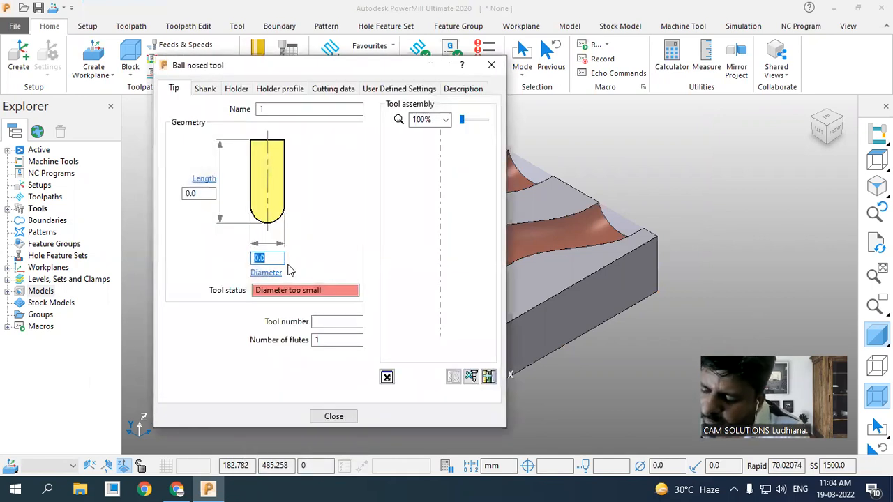
pyautogui.write('6')
pyautogui.press('Return')
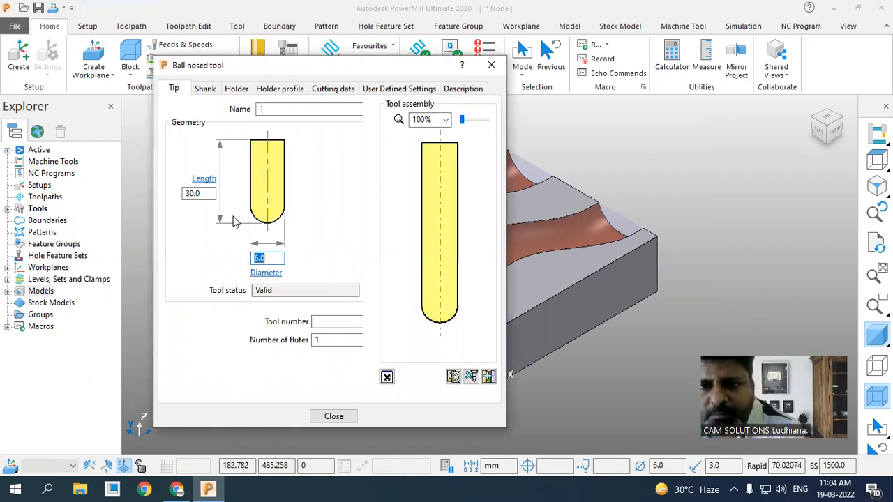
pyautogui.click(212, 193)
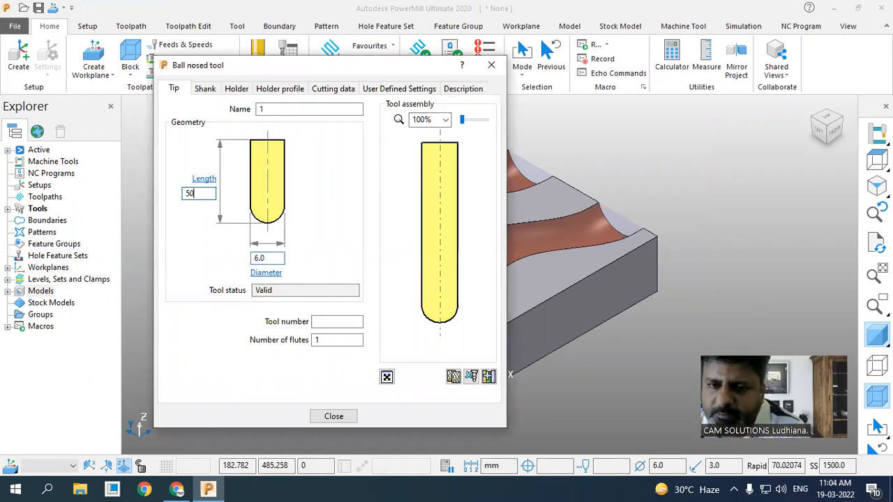
pyautogui.write('50')
pyautogui.press('Return')
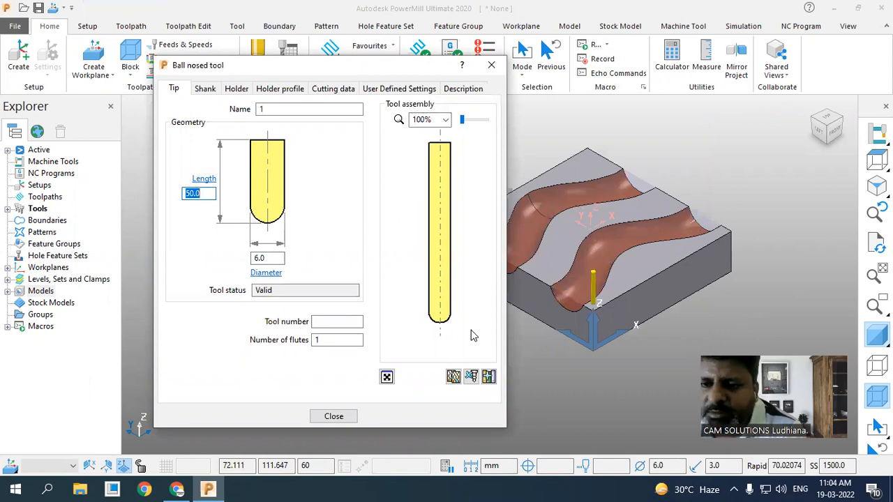
pyautogui.click(329, 418)
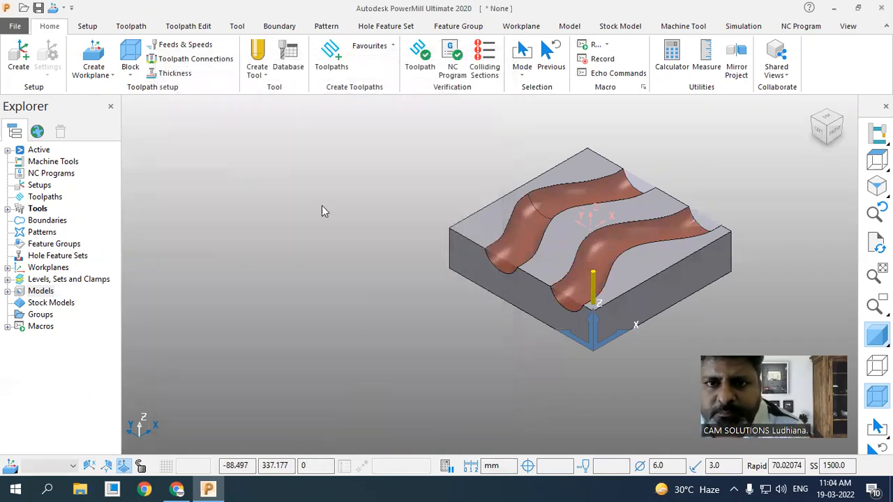
# Start a new toolpath using the Surface Finishing strategy
pyautogui.click(318, 70)
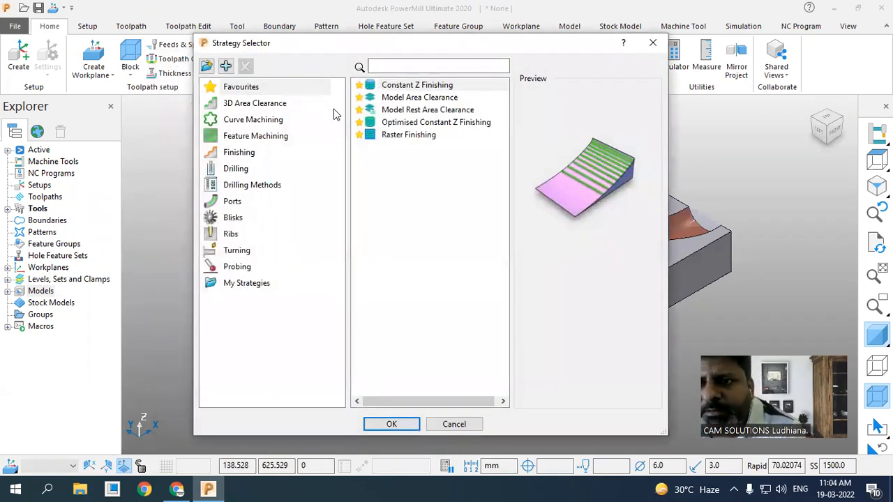
pyautogui.click(239, 153)
pyautogui.scroll(-3, 385, 359)
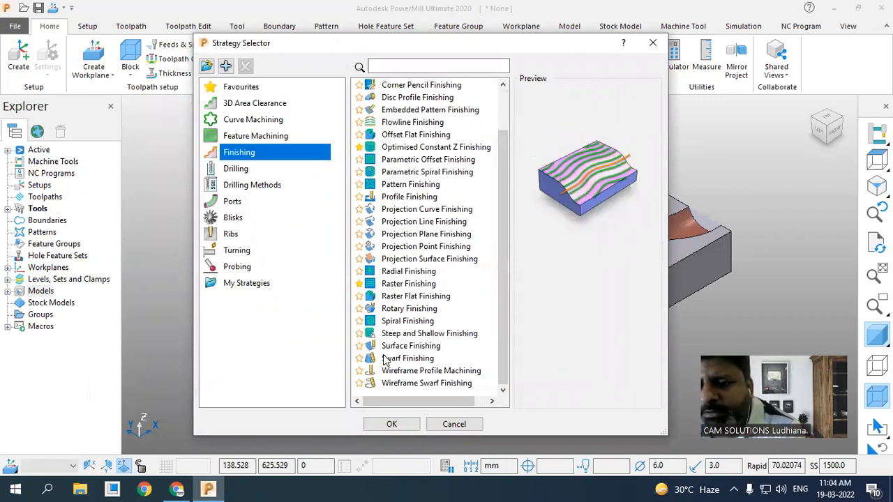
pyautogui.click(390, 346)
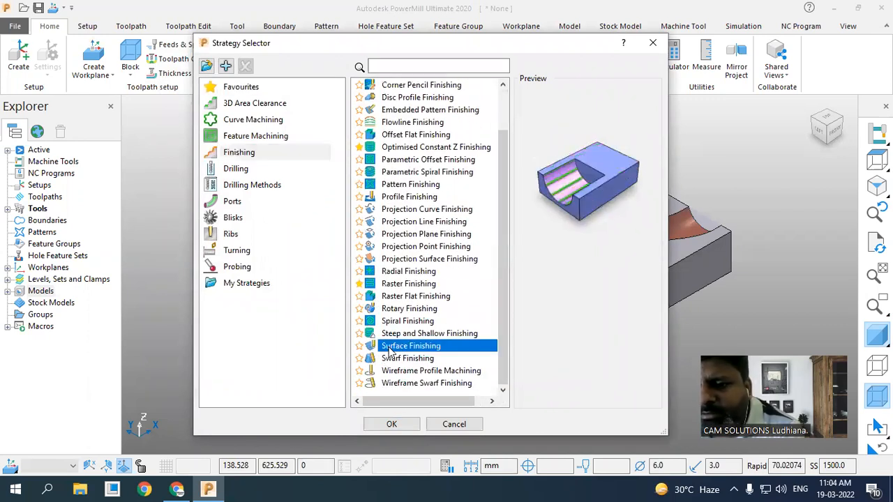
pyautogui.click(396, 424)
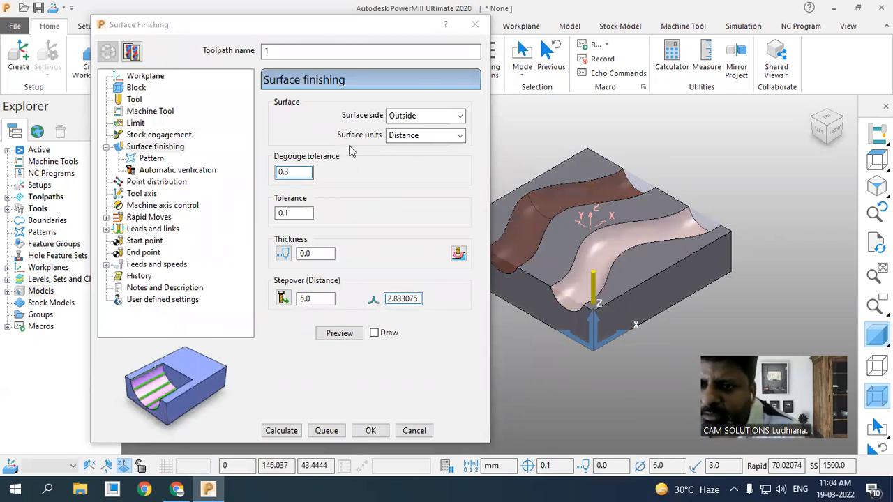
# Set the surface side to Inside, the stepover to 1.0 and the tolerance to 0.01 for the surface finishing toolpath
pyautogui.click(420, 116)
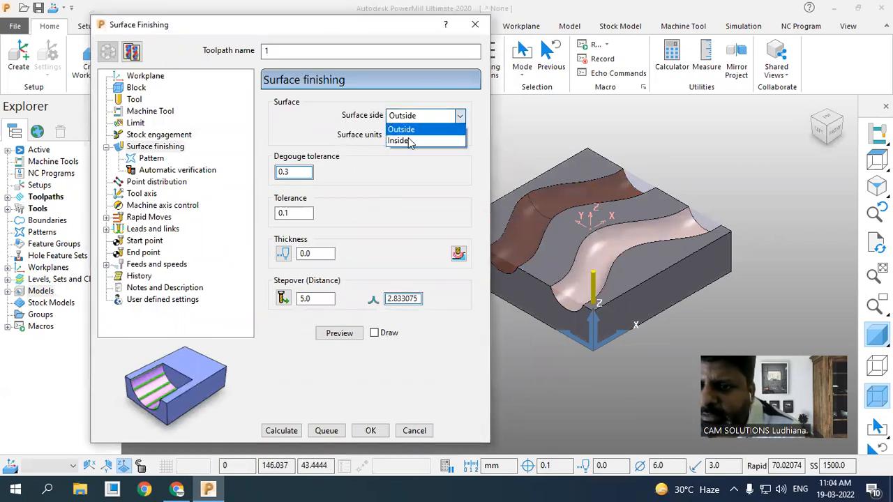
pyautogui.click(398, 139)
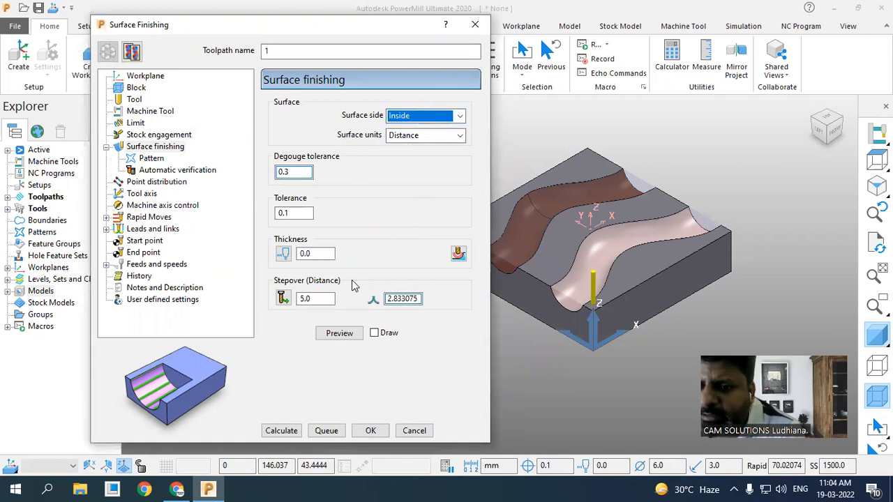
pyautogui.click(325, 299)
pyautogui.press('Return')
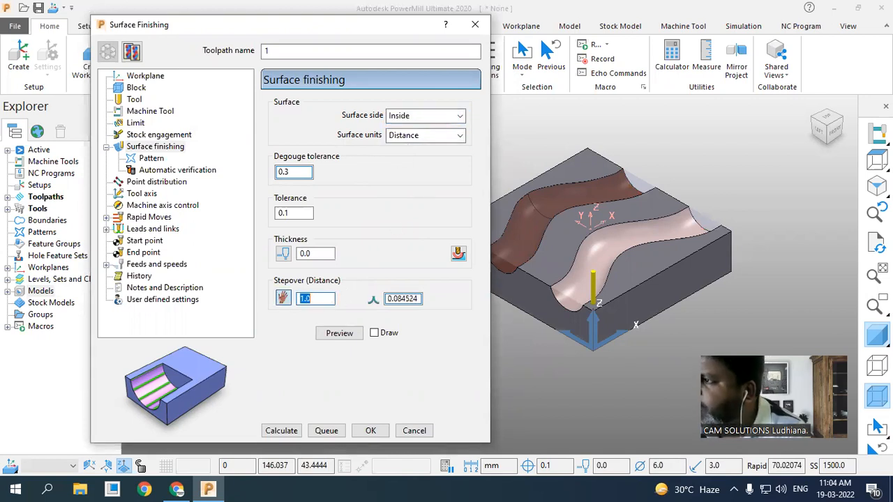
pyautogui.click(325, 253)
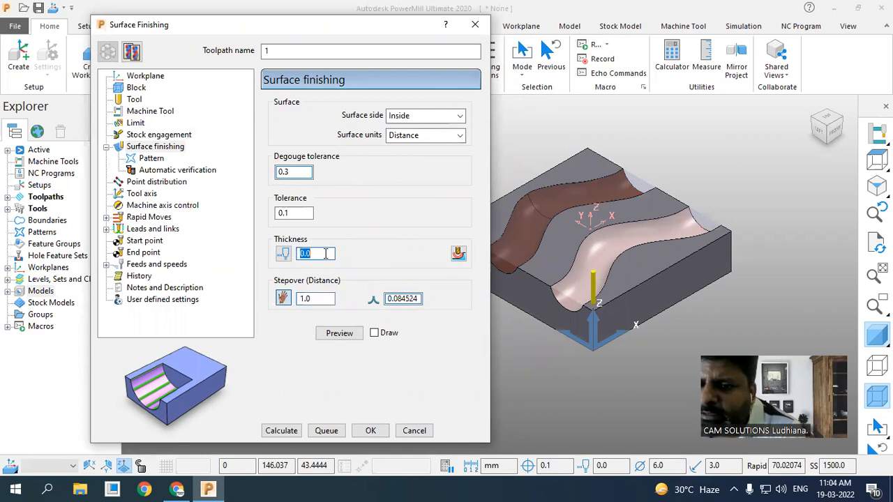
pyautogui.click(302, 214)
pyautogui.write('0.01')
pyautogui.press('Return')
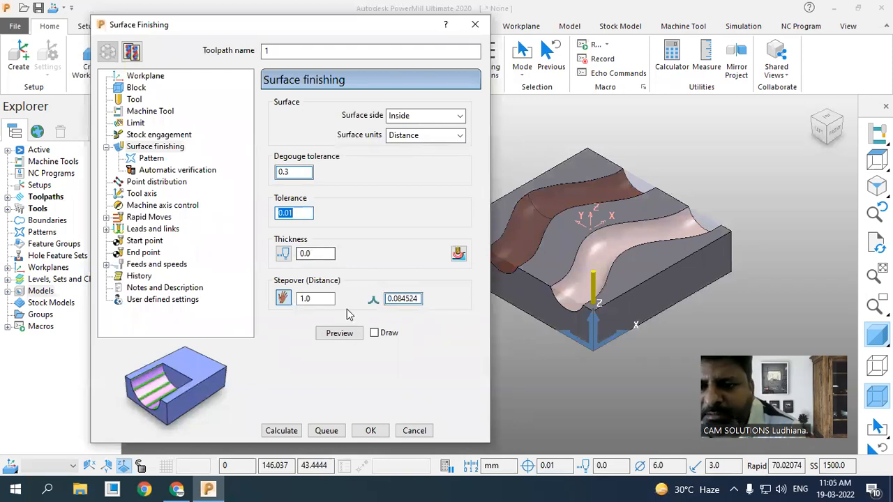
# Preview the surface finishing pattern and examine its passes along the front groove
pyautogui.click(339, 335)
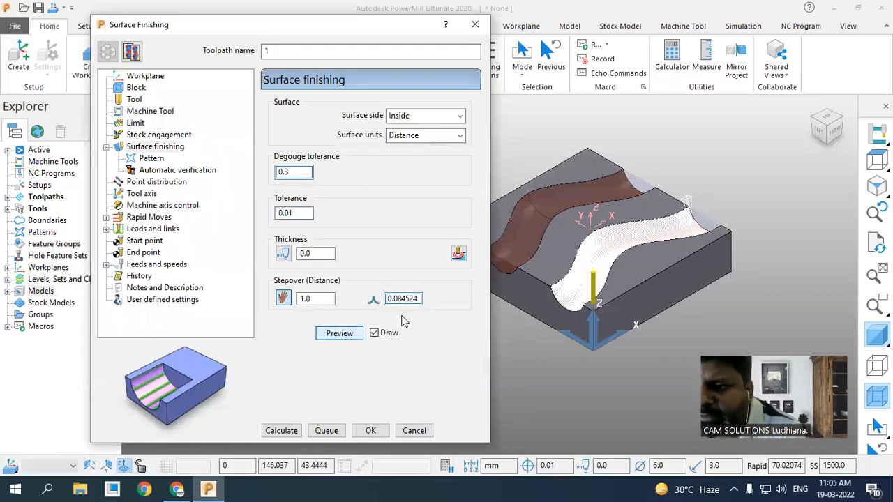
pyautogui.scroll(5, 645, 234)
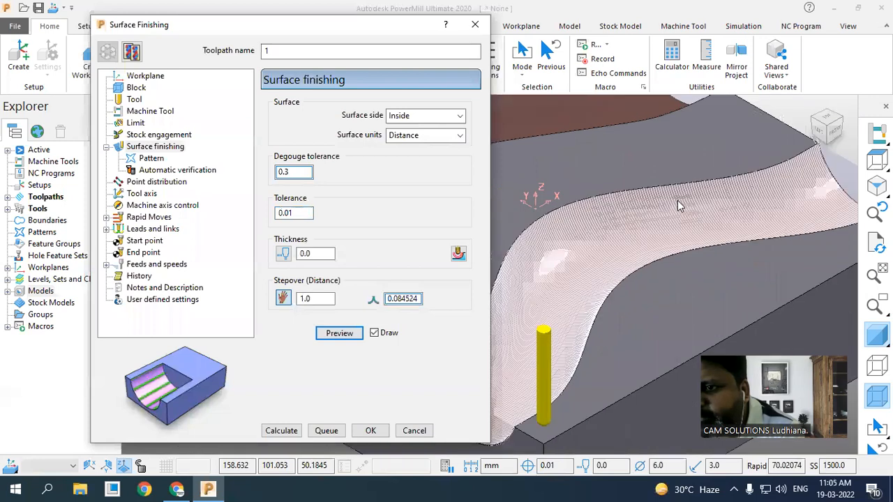
pyautogui.scroll(-5, 680, 205)
# Keep the pattern direction at U and set the pattern ordering to Two way
pyautogui.click(152, 159)
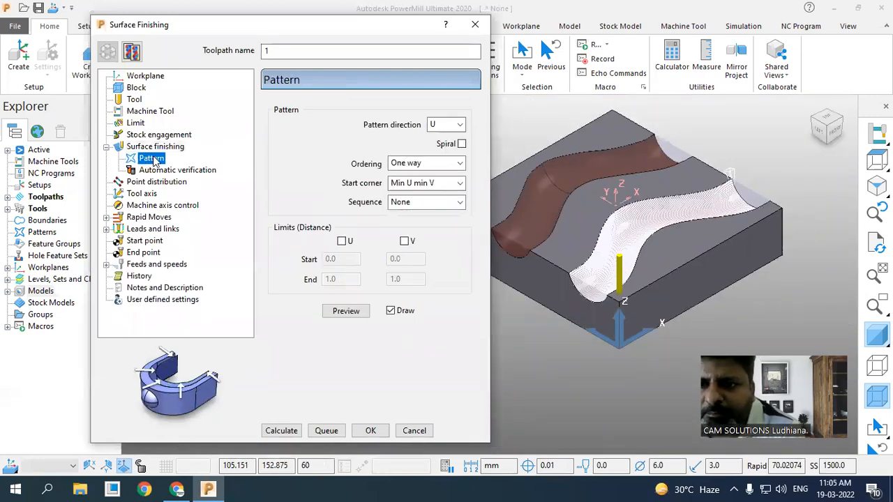
pyautogui.click(448, 126)
pyautogui.click(441, 148)
pyautogui.click(447, 128)
pyautogui.click(442, 138)
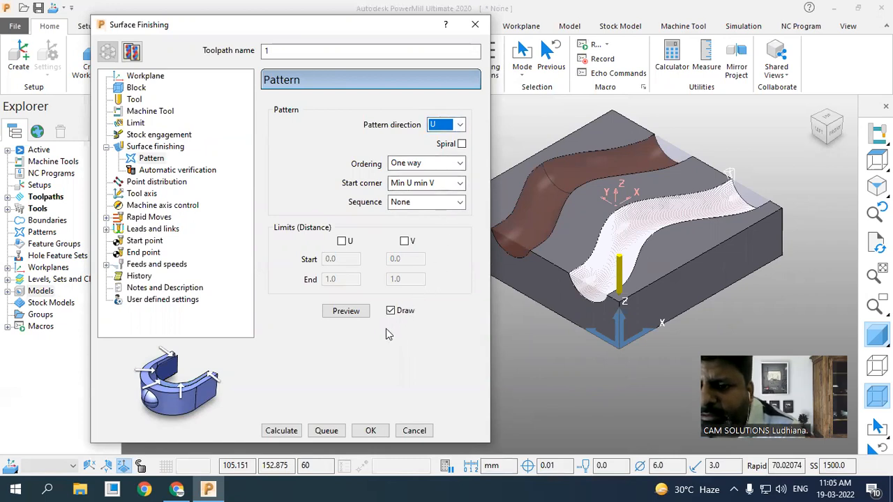
pyautogui.click(419, 163)
pyautogui.click(412, 191)
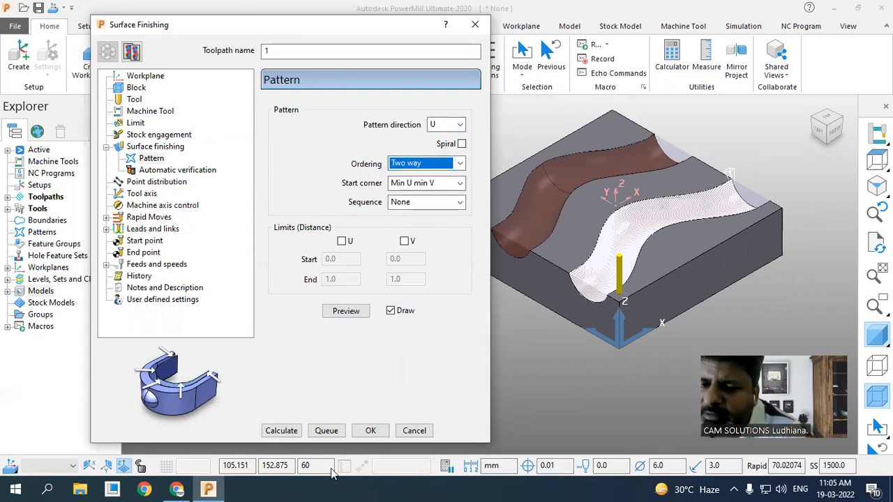
# Calculate the surface finishing toolpath and inspect its passes and links along the groove
pyautogui.click(282, 431)
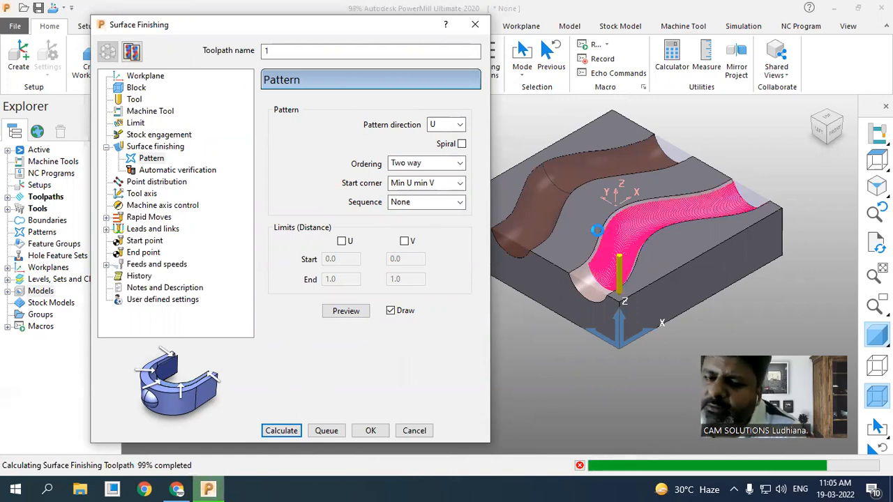
pyautogui.scroll(5, 701, 134)
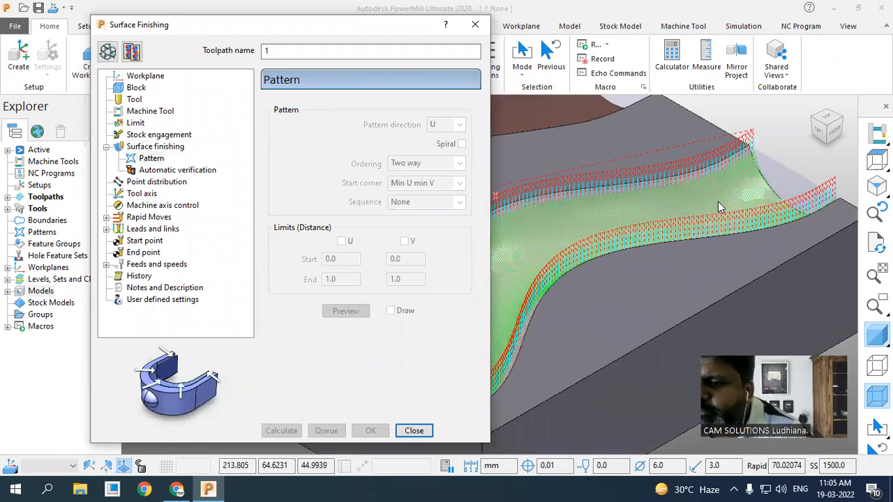
pyautogui.moveTo(701, 128)
pyautogui.mouseDown(button='middle')
pyautogui.moveTo(689, 169)
pyautogui.moveTo(721, 143)
pyautogui.moveTo(715, 135)
pyautogui.mouseUp(button='middle')
pyautogui.scroll(-5, 715, 135)
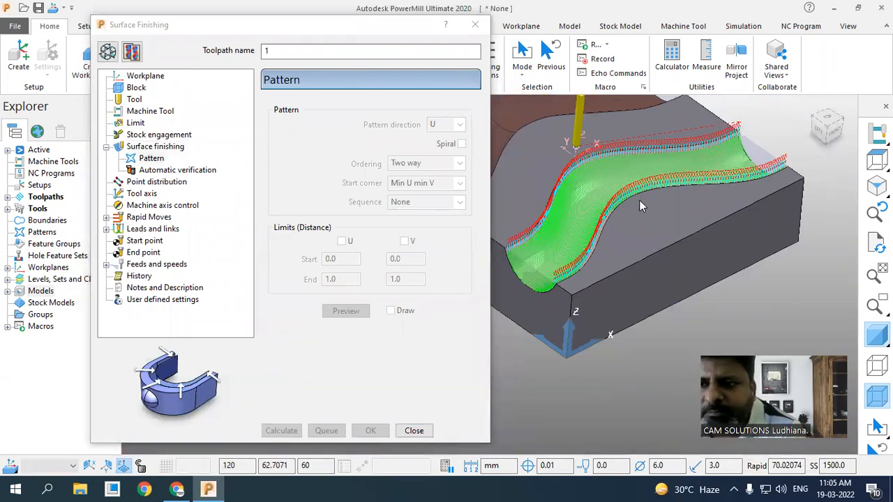
pyautogui.scroll(-3, 642, 206)
# Reopen the calculated toolpath's parameters for editing and set its workplane to 1
pyautogui.click(106, 51)
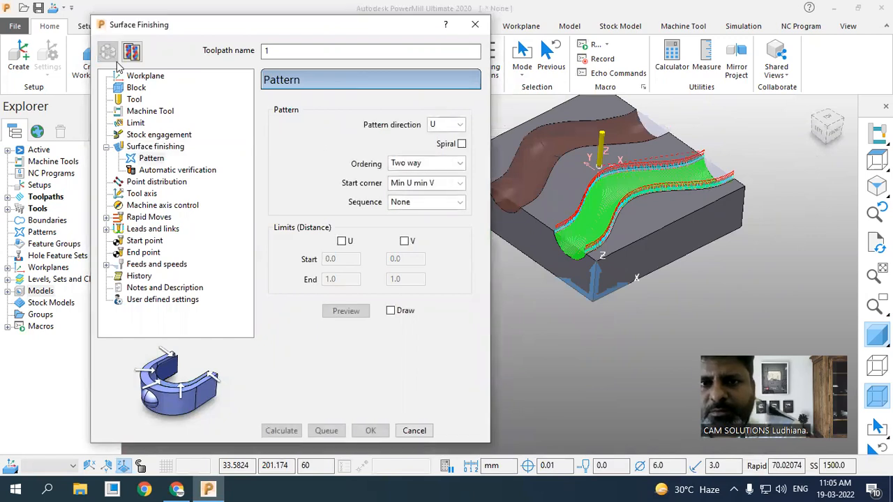
pyautogui.click(136, 75)
pyautogui.click(321, 122)
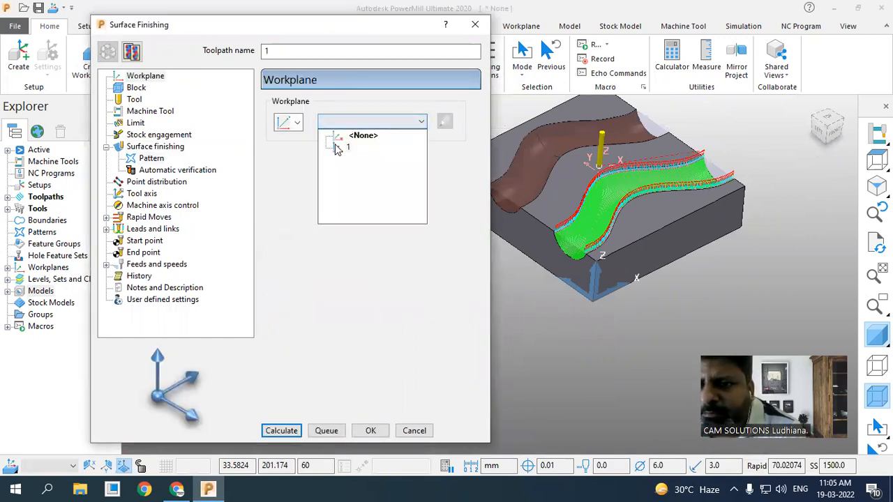
pyautogui.click(338, 146)
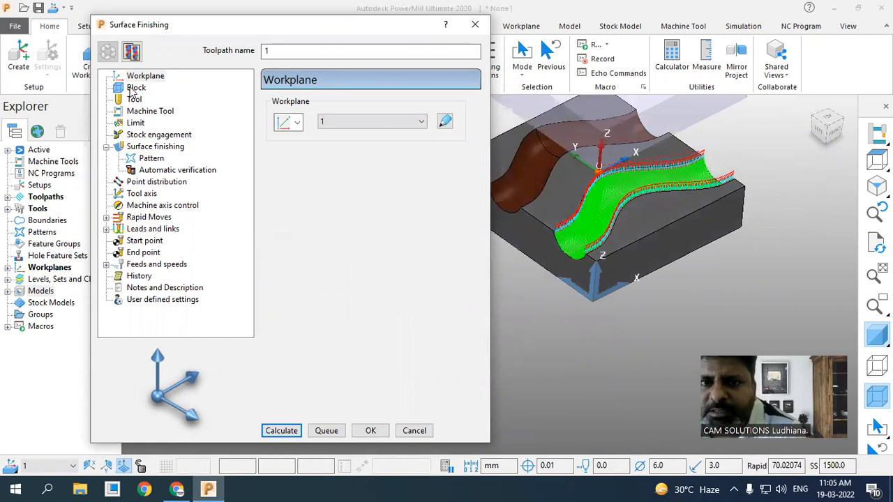
# Clear the surface selection and recalculate the toolpath's block around the whole model in the active workplane
pyautogui.click(133, 88)
pyautogui.click(440, 371)
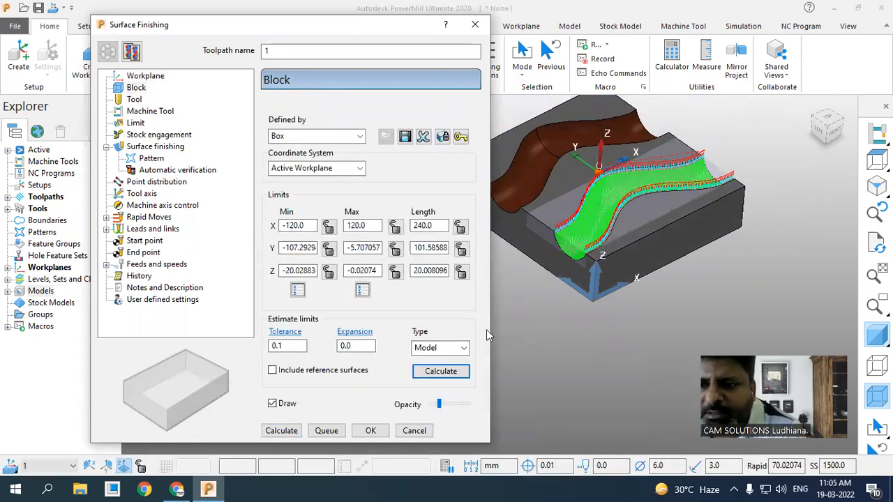
pyautogui.click(537, 333)
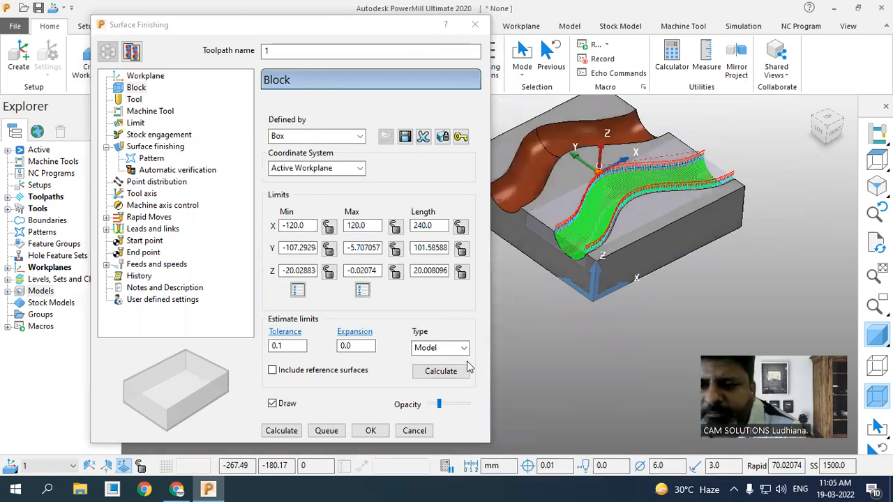
pyautogui.click(449, 370)
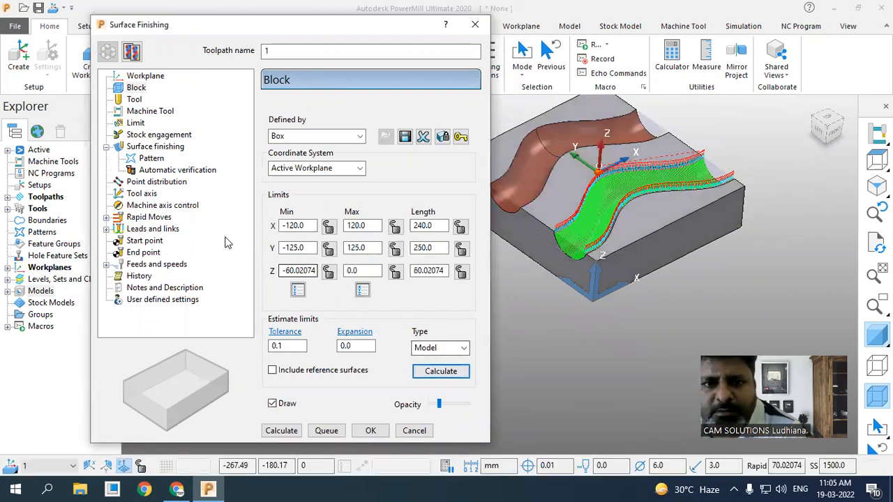
# Recalculate the rapid and plunge heights from the block and model with the existing clearances
pyautogui.click(141, 219)
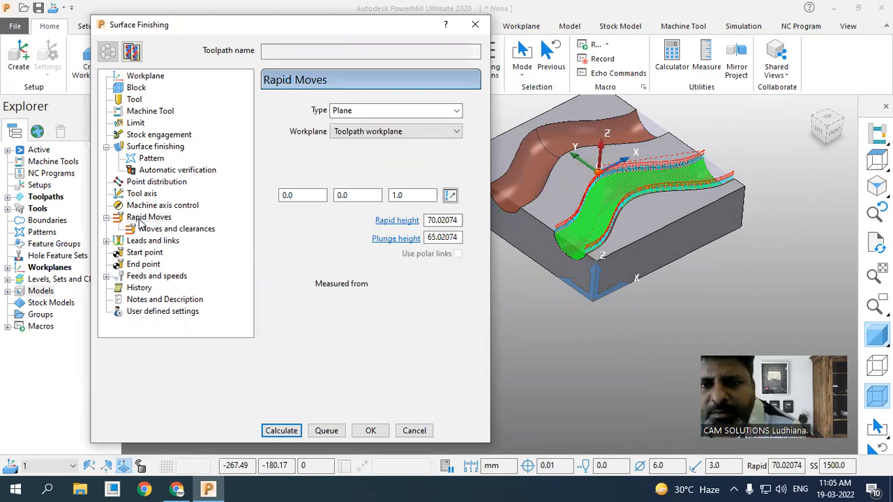
pyautogui.click(438, 371)
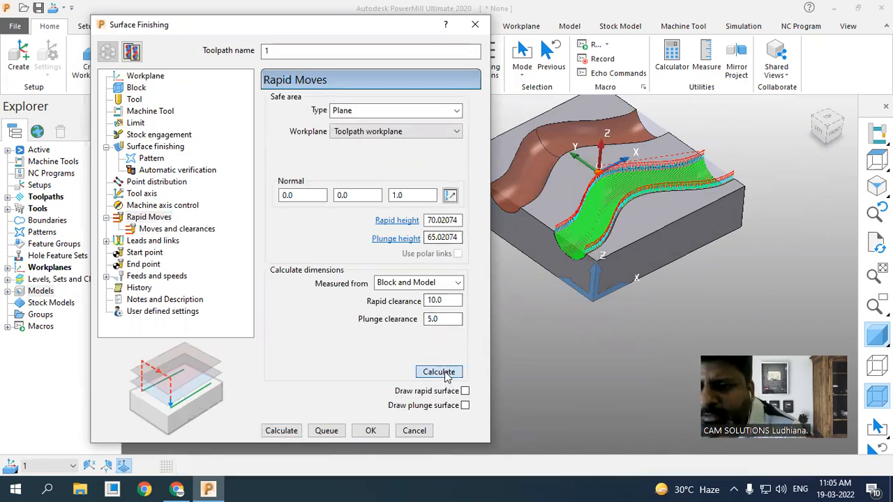
# Select the front curved groove surface again and calculate the surface finishing toolpath on it
pyautogui.click(291, 432)
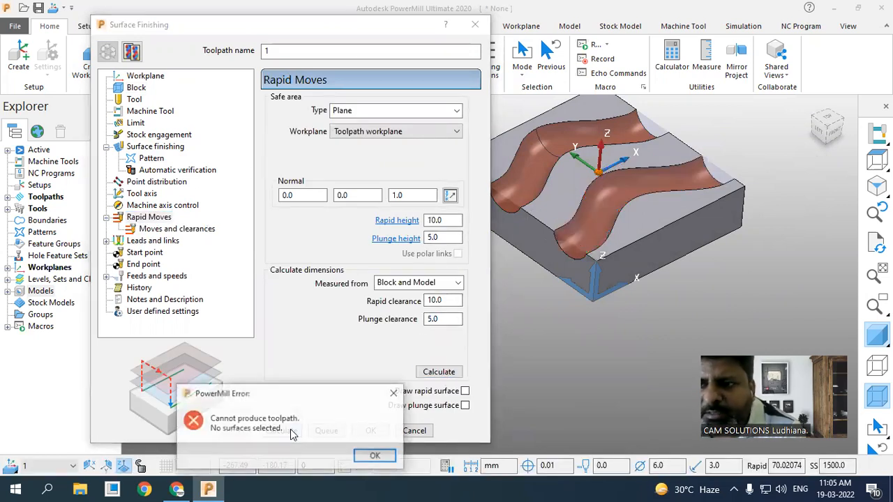
pyautogui.click(377, 457)
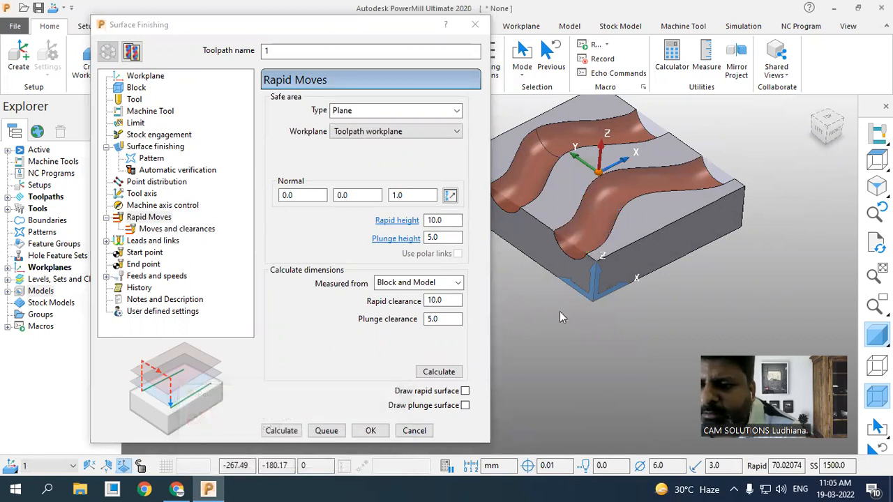
pyautogui.click(580, 223)
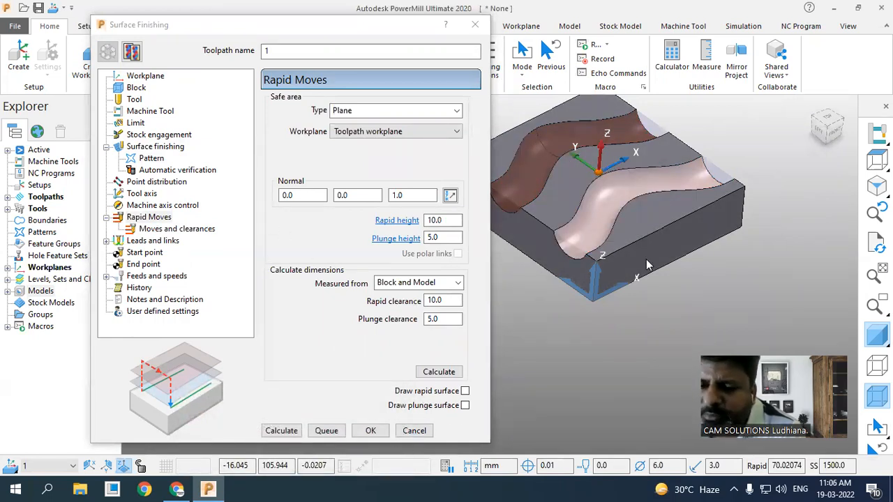
pyautogui.click(291, 431)
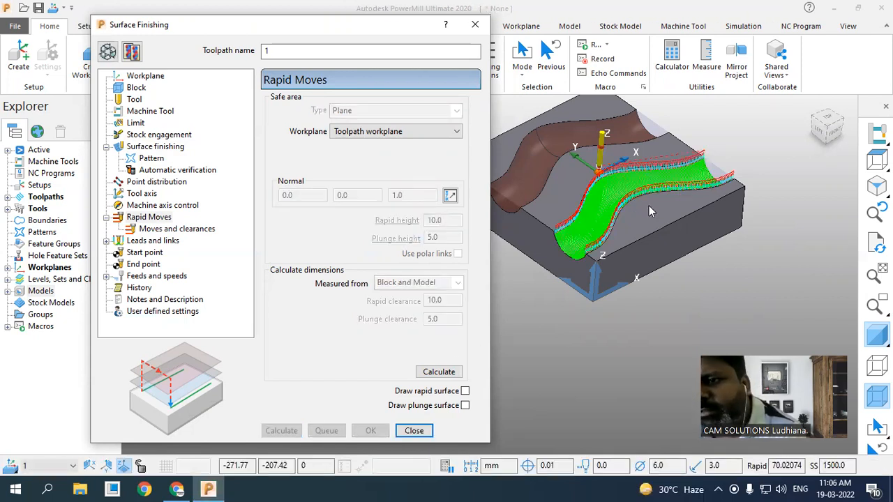
pyautogui.scroll(3, 631, 180)
pyautogui.moveTo(631, 181); pyautogui.dragTo(650, 176, button='middle')
# Reopen toolpath 1 for editing and set its first-choice link to Stepdown with constraints switched off
pyautogui.click(108, 52)
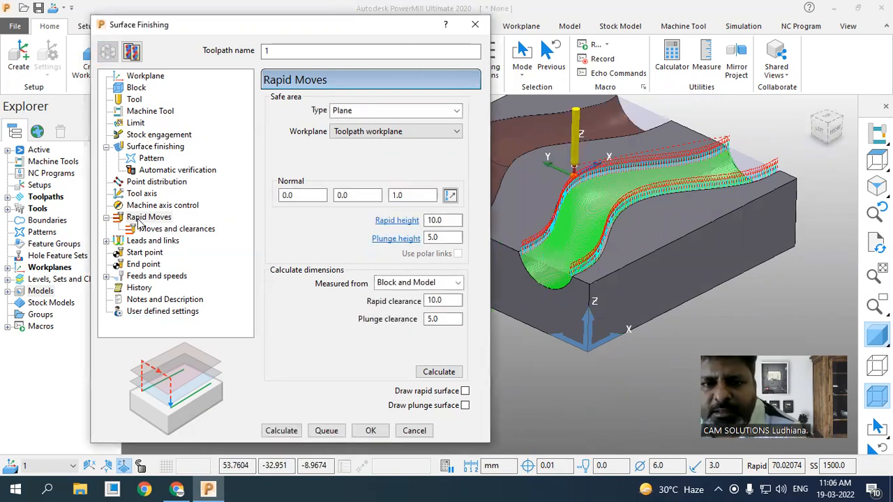
pyautogui.click(153, 240)
pyautogui.click(149, 299)
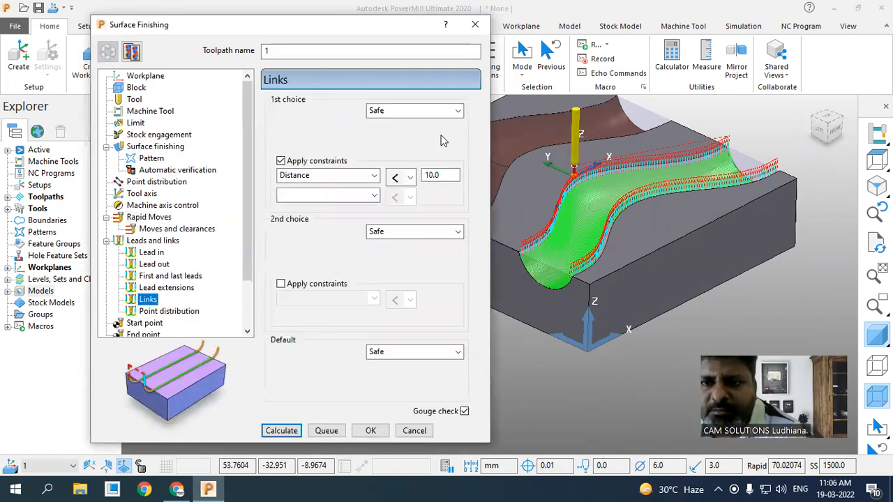
pyautogui.click(428, 111)
pyautogui.click(406, 169)
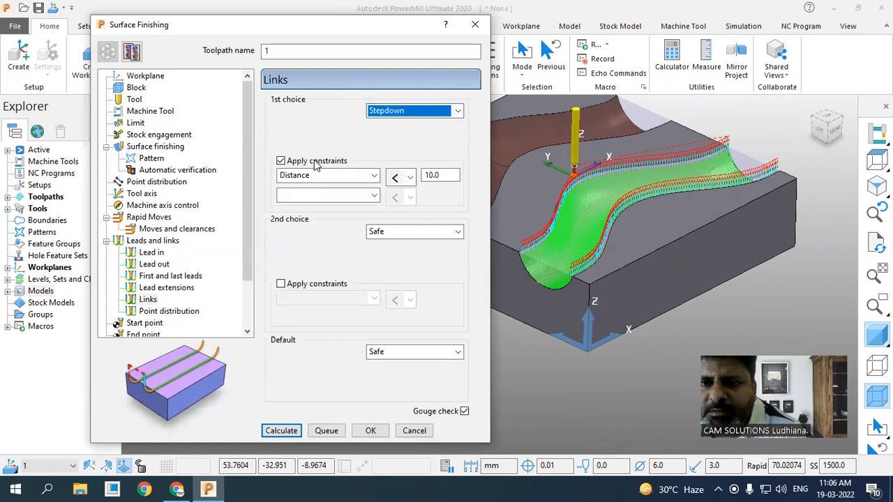
pyautogui.click(317, 162)
# Set the second-choice link to Stepdown and the default link to Incremental, and recalculate toolpath 1
pyautogui.click(417, 231)
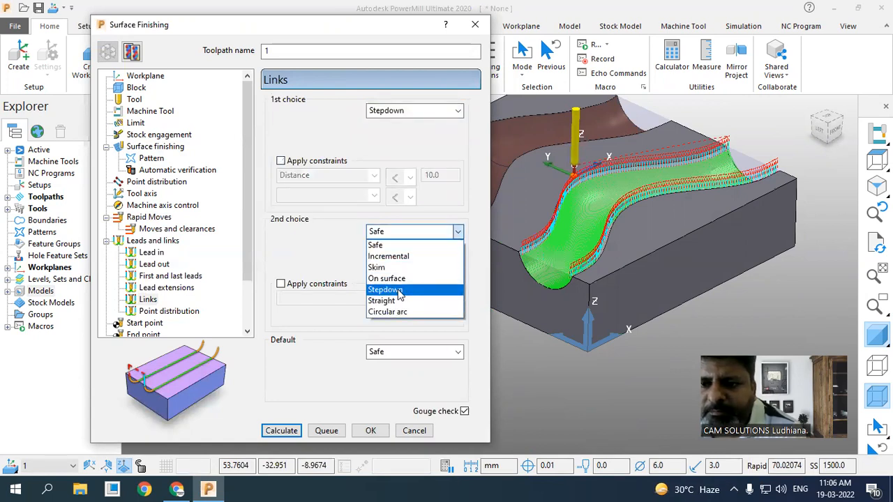
pyautogui.click(385, 290)
pyautogui.click(415, 351)
pyautogui.click(389, 375)
pyautogui.click(283, 431)
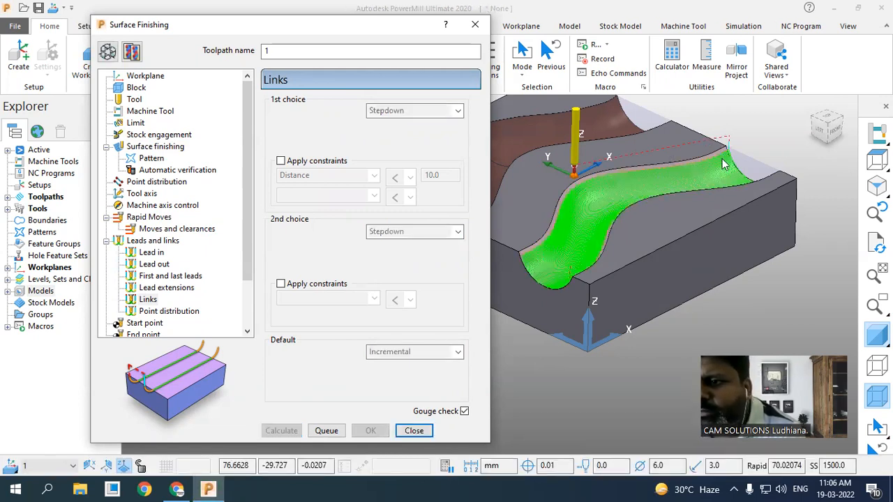
pyautogui.scroll(5, 727, 161)
pyautogui.moveTo(666, 167); pyautogui.dragTo(705, 223, button='middle')
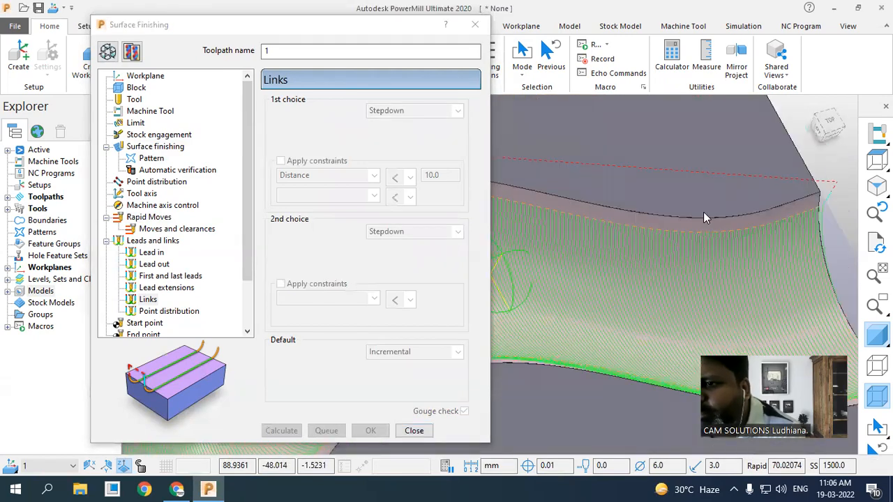
pyautogui.scroll(-6, 686, 182)
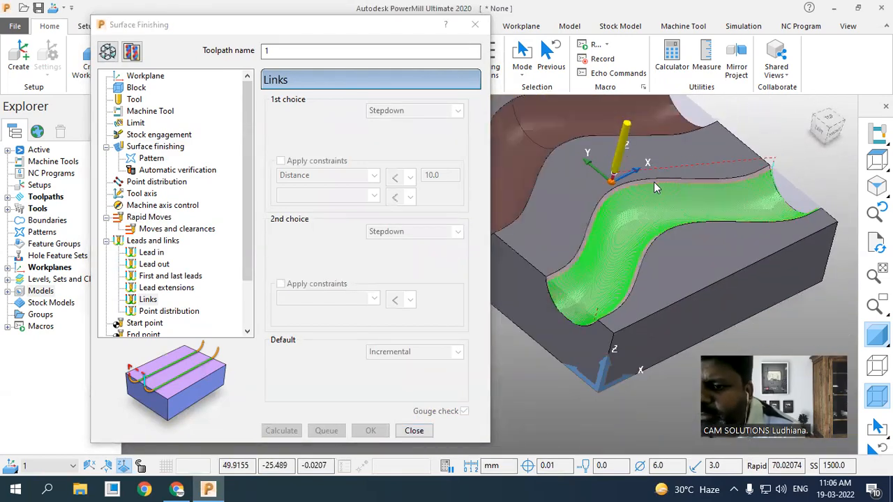
# Create a copy of toolpath 1 with the pattern direction set to V and calculate it
pyautogui.click(108, 51)
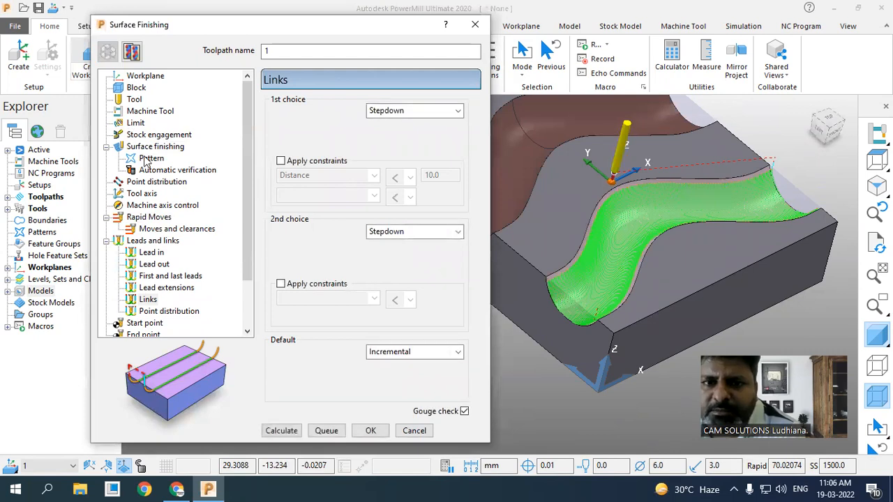
pyautogui.click(148, 159)
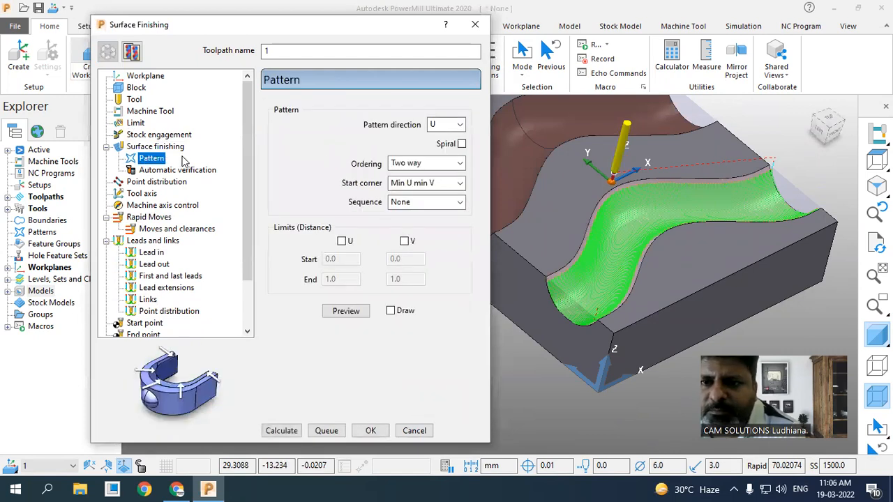
pyautogui.click(128, 58)
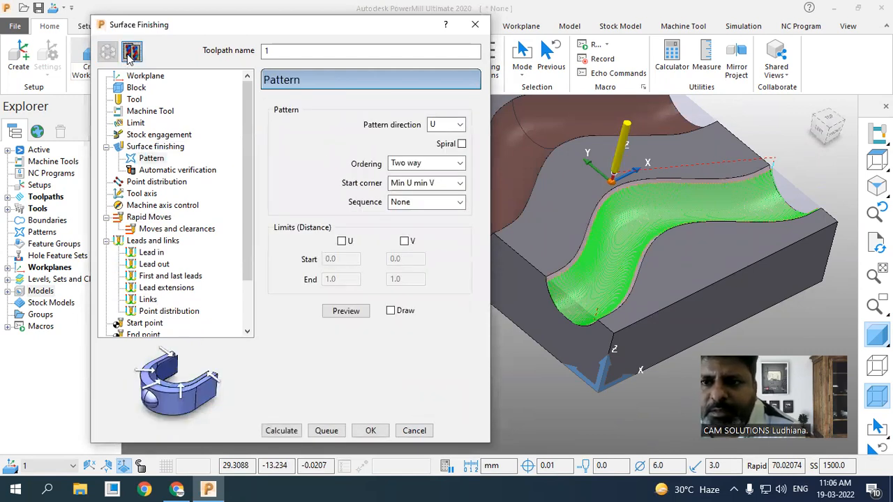
pyautogui.click(458, 124)
pyautogui.click(448, 150)
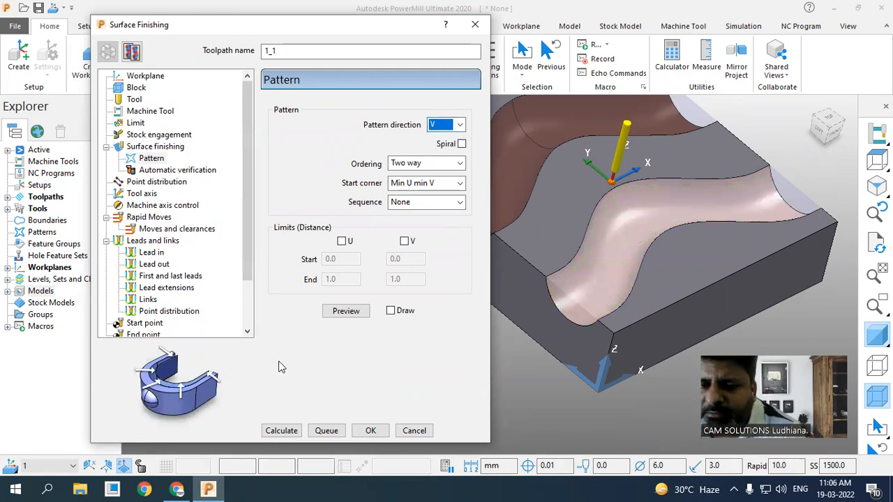
pyautogui.click(282, 430)
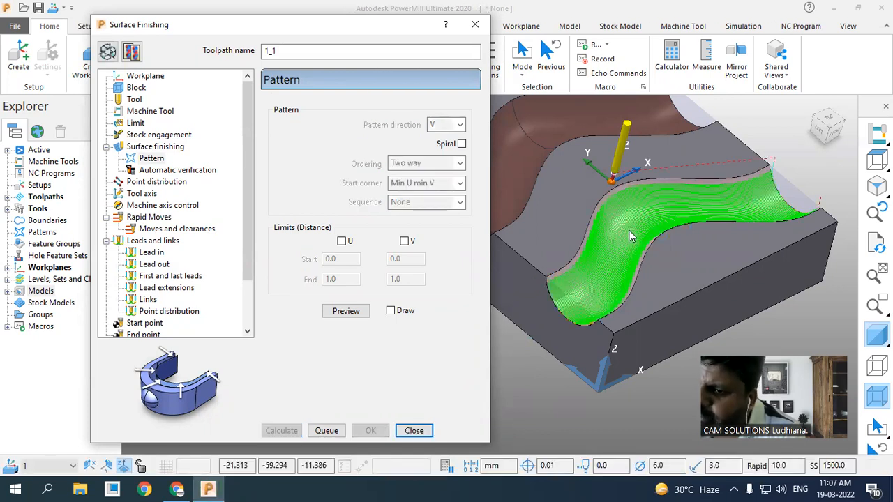
pyautogui.scroll(5, 691, 192)
# Set the stepover distance of toolpath 1_1 to 3, recalculate it and close the strategy settings
pyautogui.click(108, 52)
pyautogui.click(144, 147)
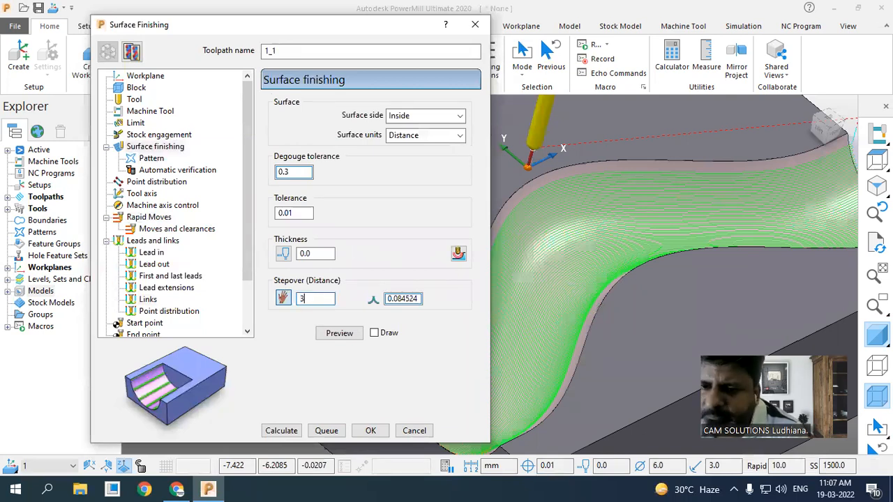
pyautogui.click(273, 431)
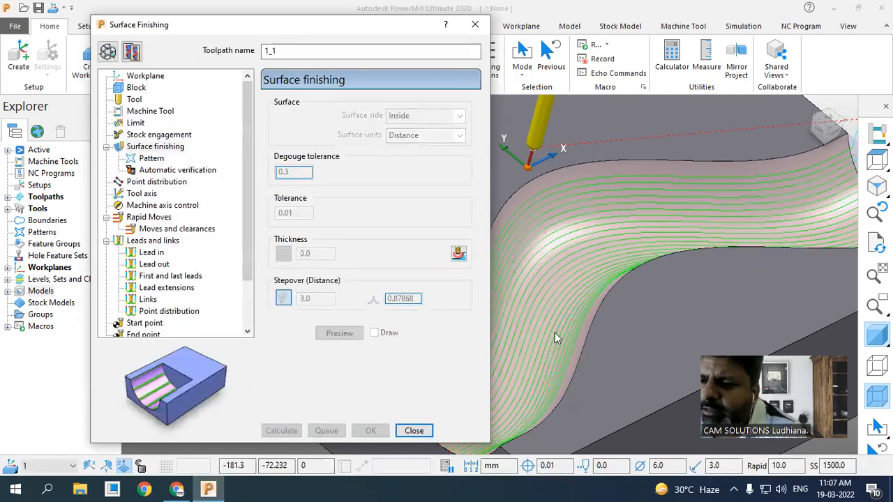
pyautogui.scroll(-3, 604, 208)
pyautogui.moveTo(635, 202); pyautogui.dragTo(589, 191, button='middle')
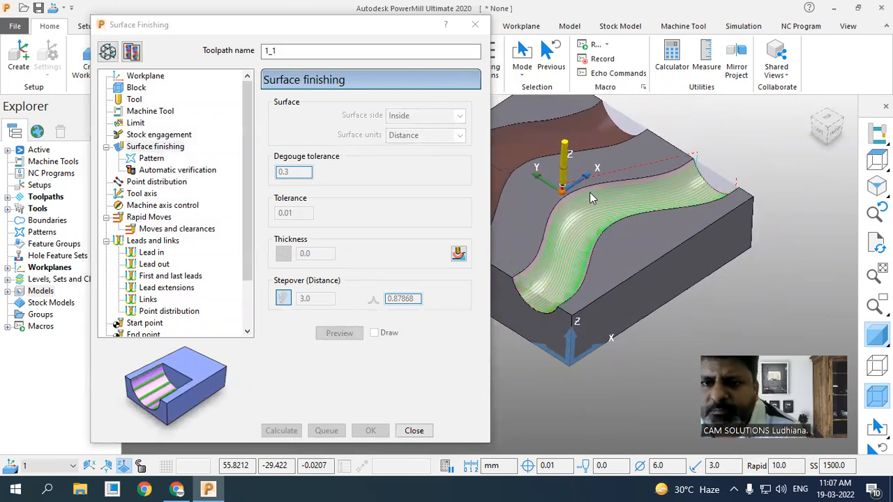
pyautogui.click(394, 432)
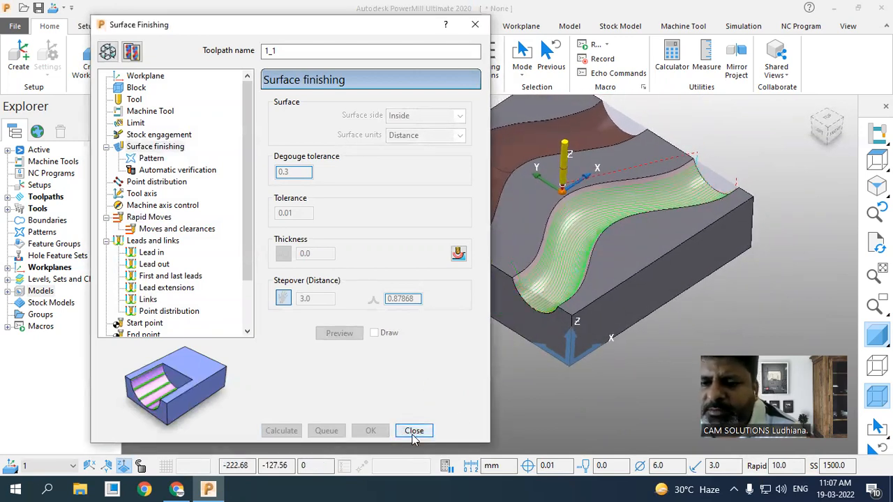
pyautogui.click(414, 431)
# Compare toolpaths 1 and 1_1 on the groove by switching their display on and off
pyautogui.scroll(2, 560, 217)
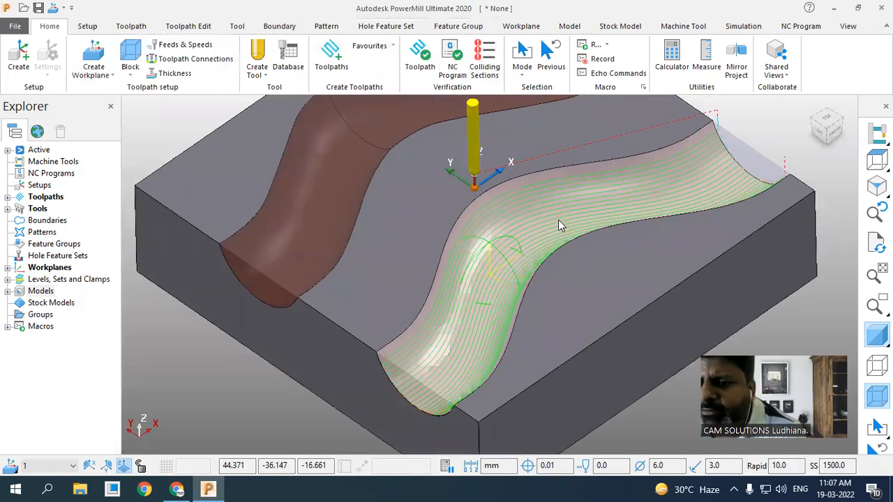
pyautogui.scroll(-1, 456, 243)
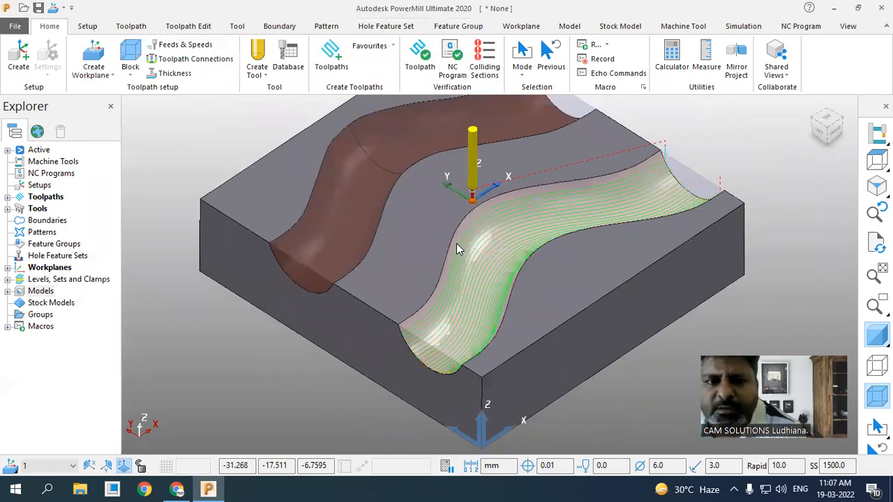
pyautogui.click(8, 198)
pyautogui.click(42, 221)
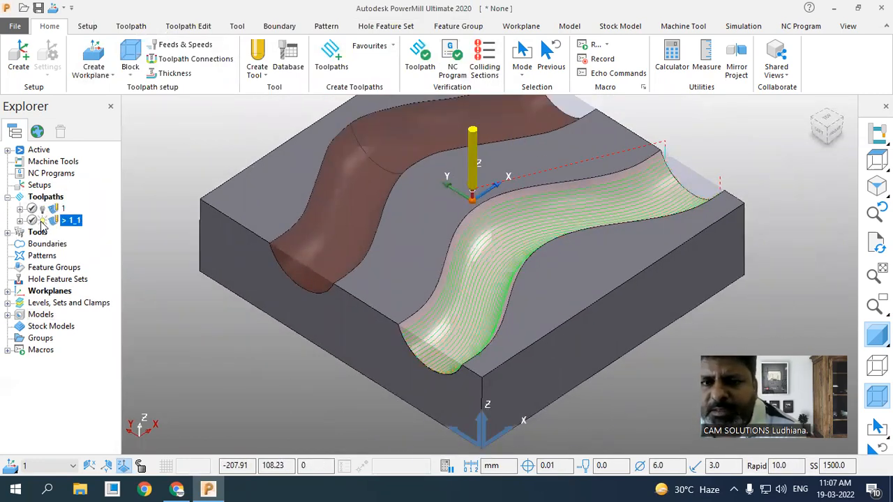
pyautogui.click(41, 211)
pyautogui.click(41, 210)
pyautogui.click(43, 211)
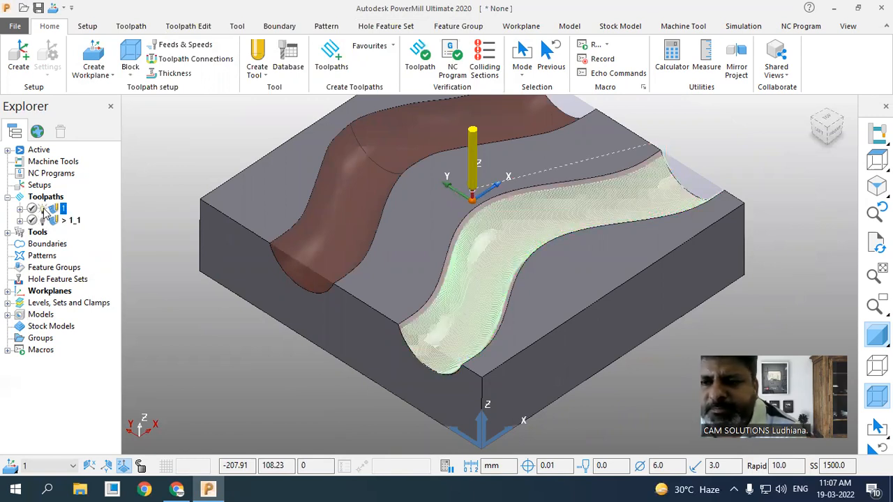
pyautogui.click(43, 211)
pyautogui.click(42, 233)
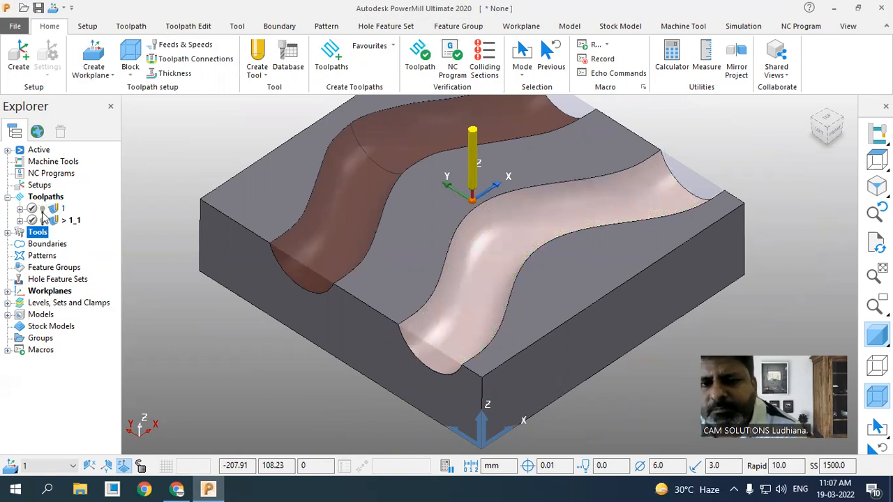
pyautogui.click(42, 218)
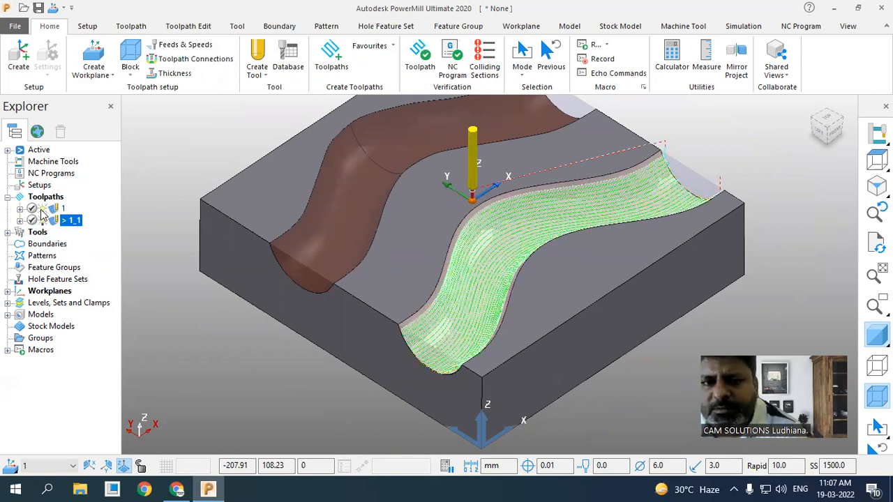
# Activate toolpath 1, keeping it displayed, and hide toolpath 1_1
pyautogui.click(51, 209)
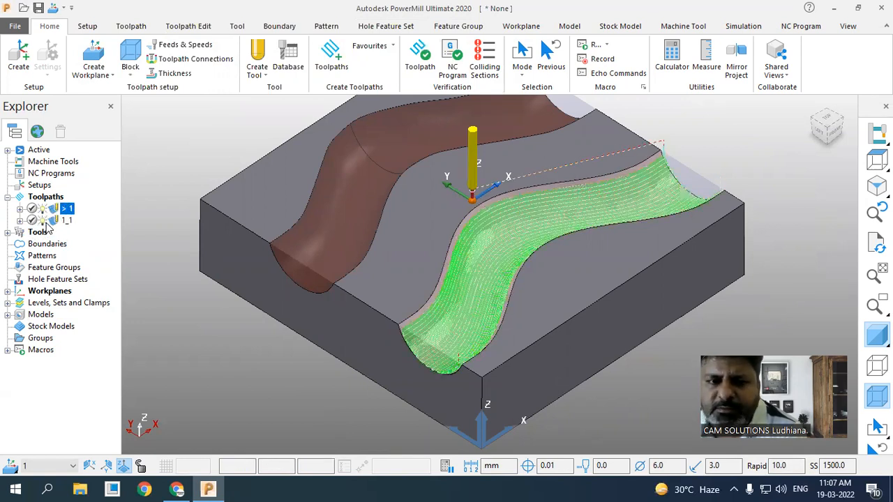
pyautogui.scroll(4, 528, 222)
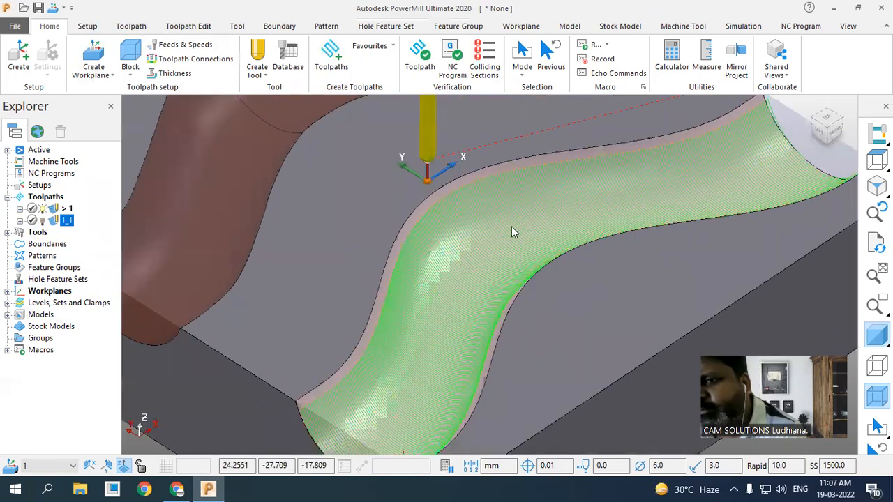
pyautogui.scroll(-5, 522, 225)
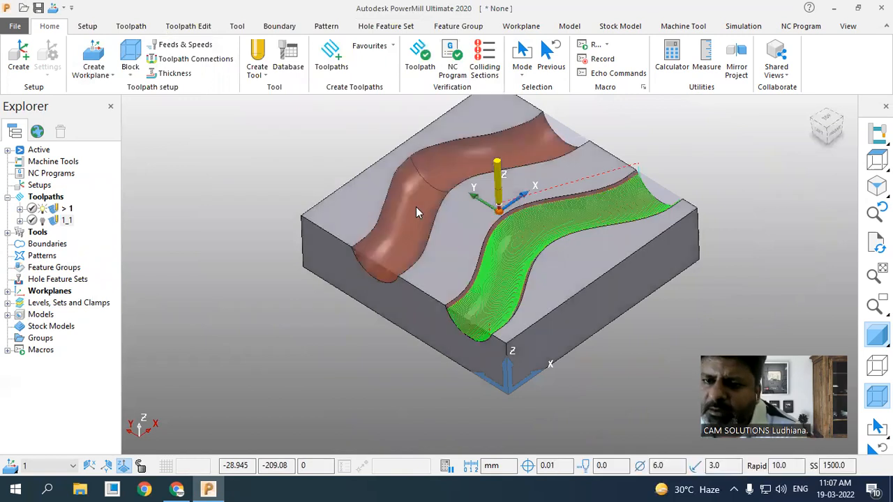
pyautogui.click(451, 166)
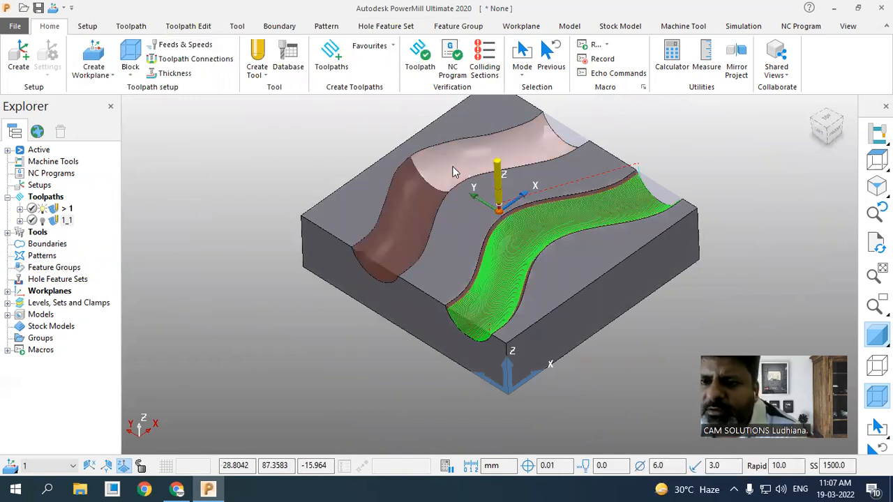
pyautogui.click(283, 394)
pyautogui.scroll(-1, 283, 394)
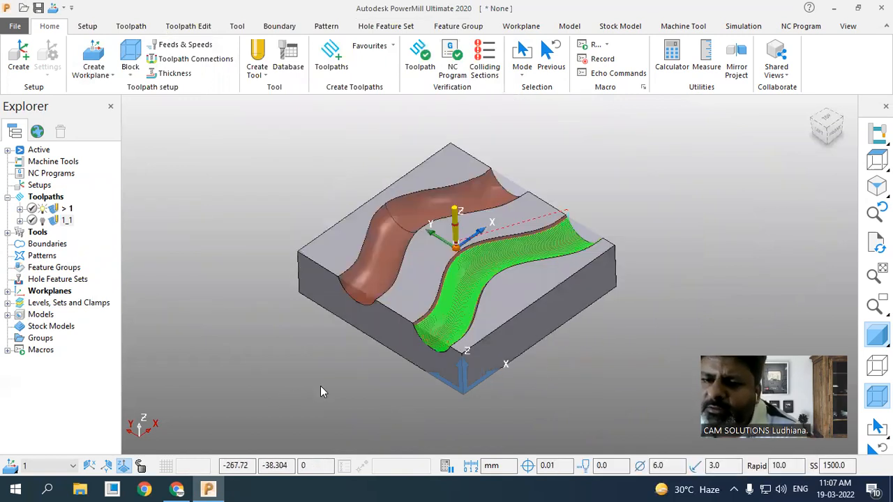
pyautogui.scroll(3, 379, 251)
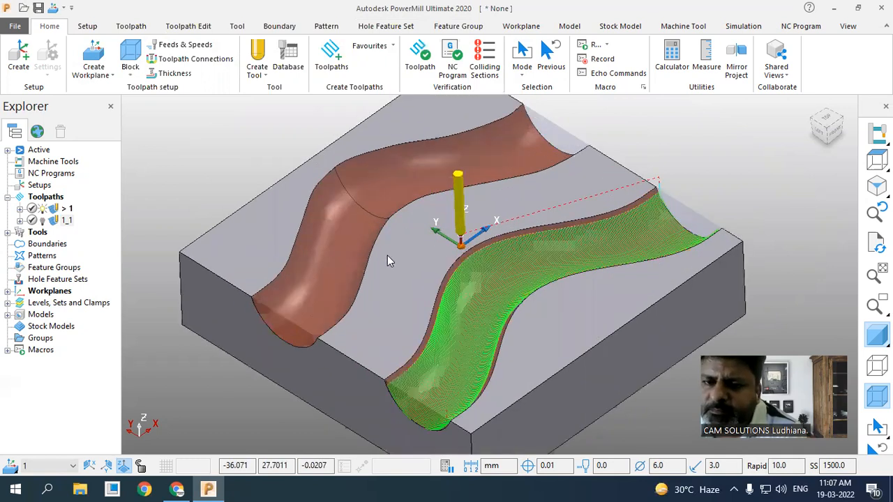
# Save the project as surface finish in the Mill folder
pyautogui.click(19, 28)
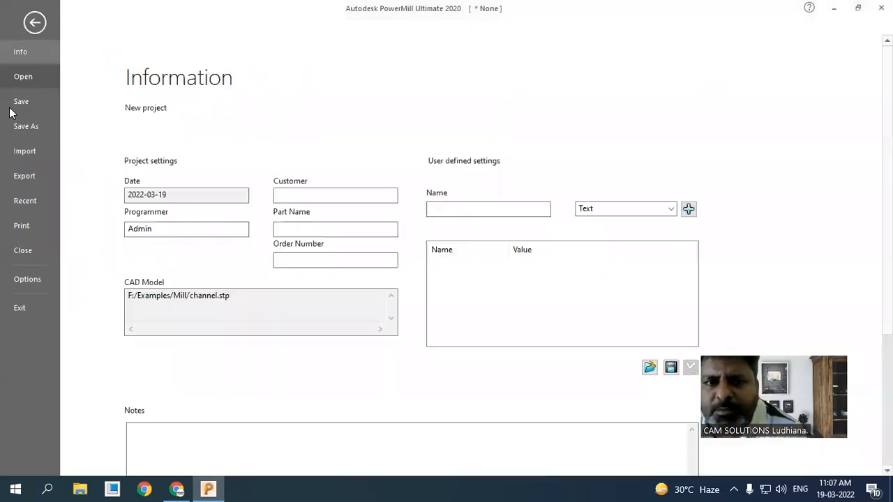
pyautogui.click(27, 106)
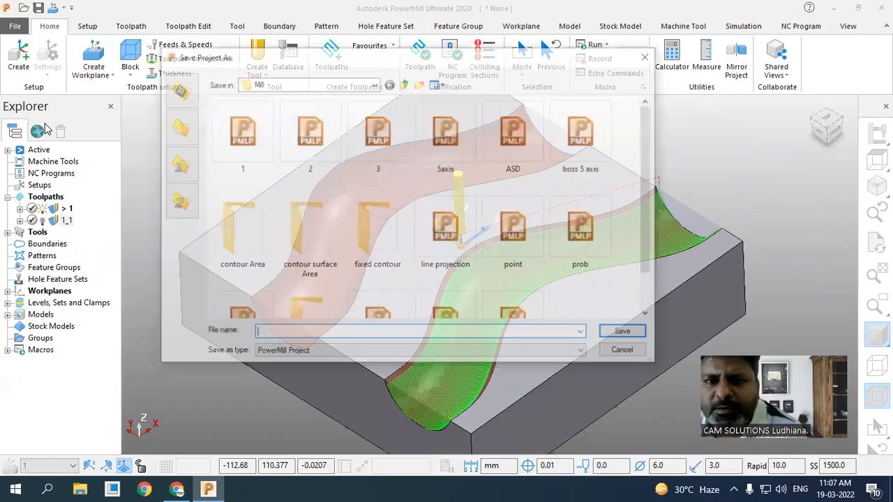
pyautogui.write('su')
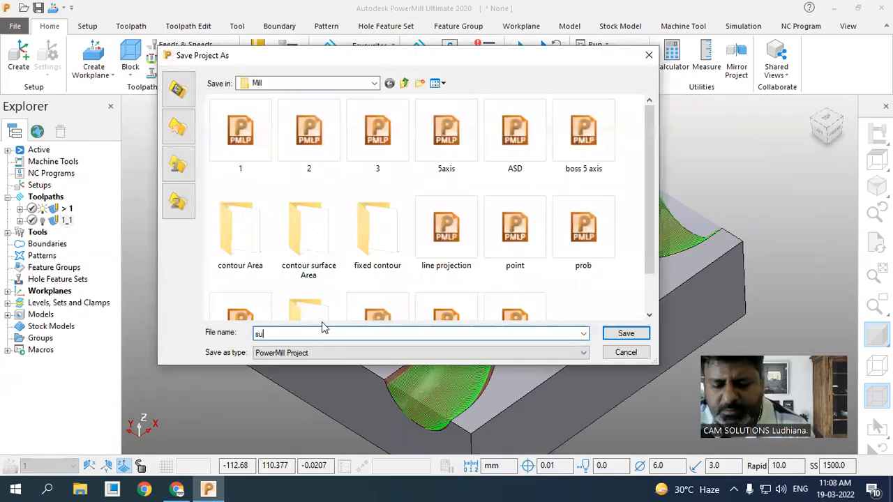
pyautogui.write('rface finish')
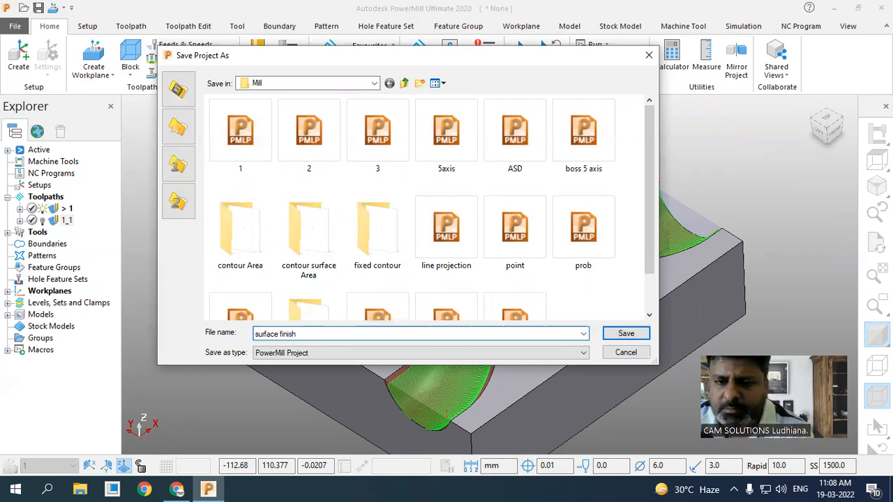
pyautogui.press('Return')
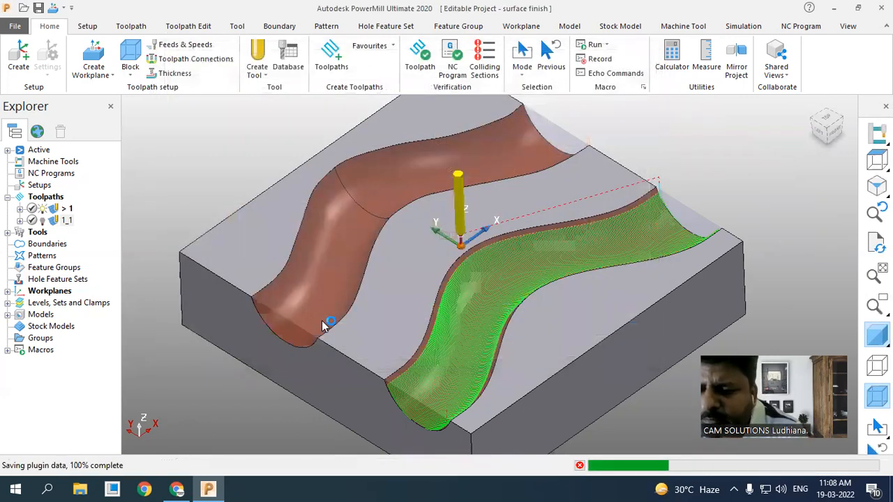
# Select both surfaces of the groove without a toolpath and request surface modelling on them, agreeing to start PowerShape
pyautogui.click(324, 268)
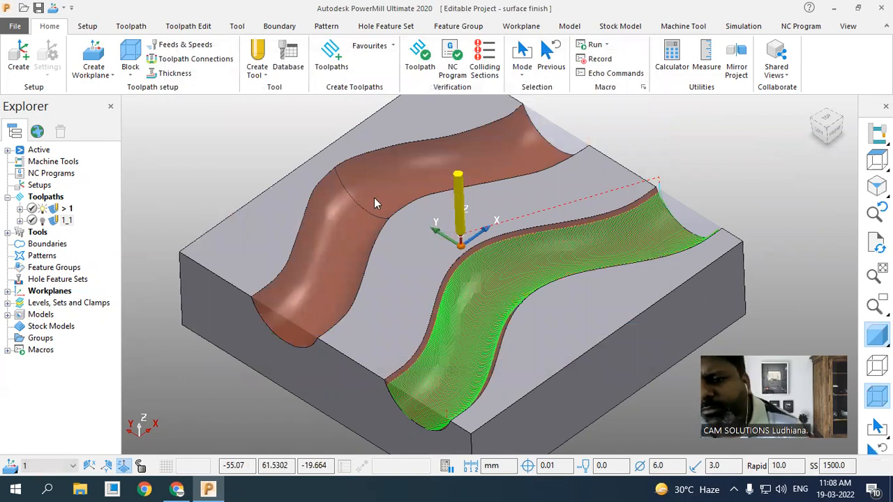
pyautogui.click(382, 186)
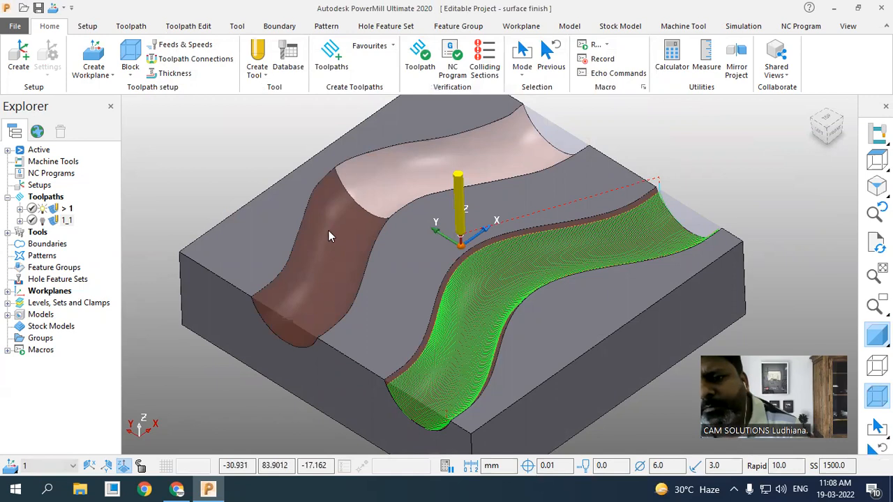
pyautogui.click(352, 209)
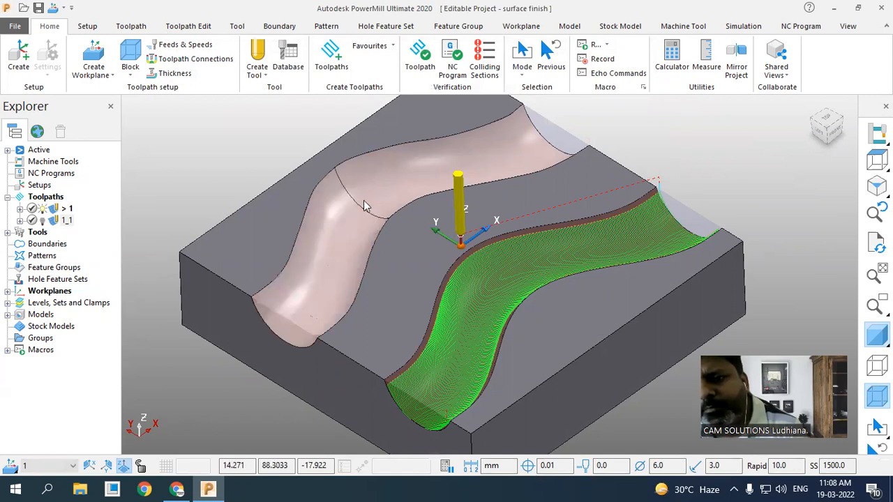
pyautogui.rightClick(334, 218)
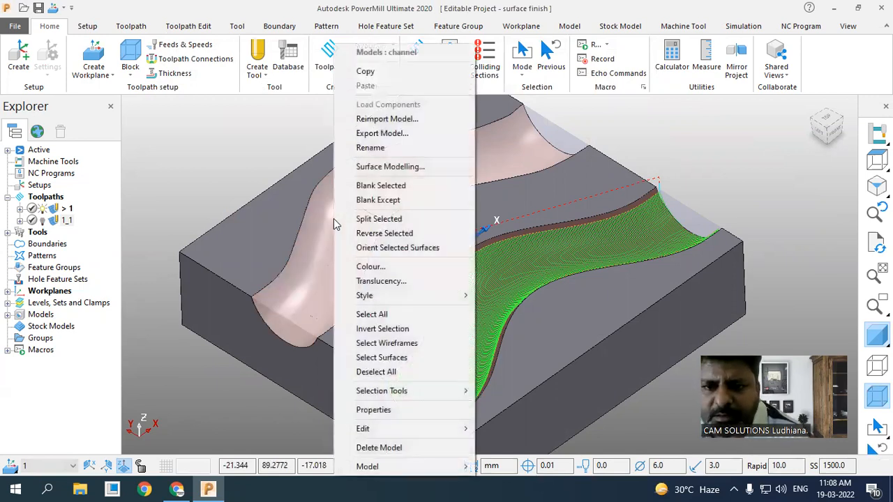
pyautogui.click(384, 166)
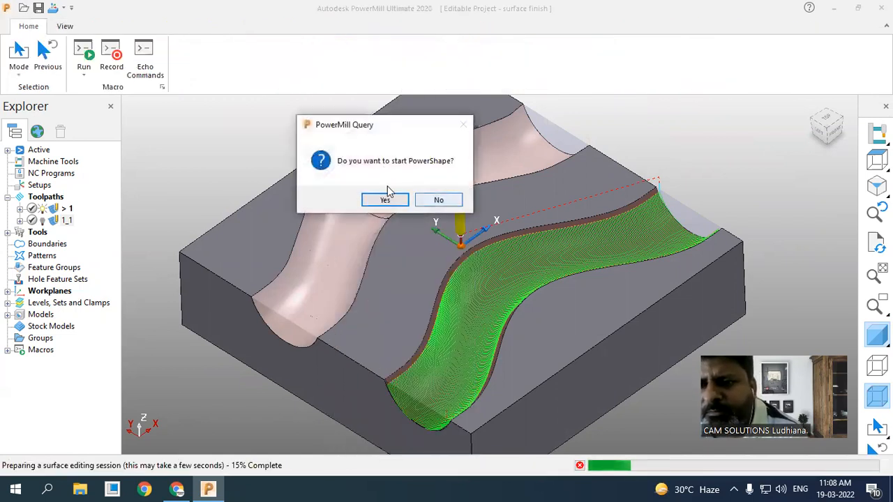
pyautogui.click(385, 199)
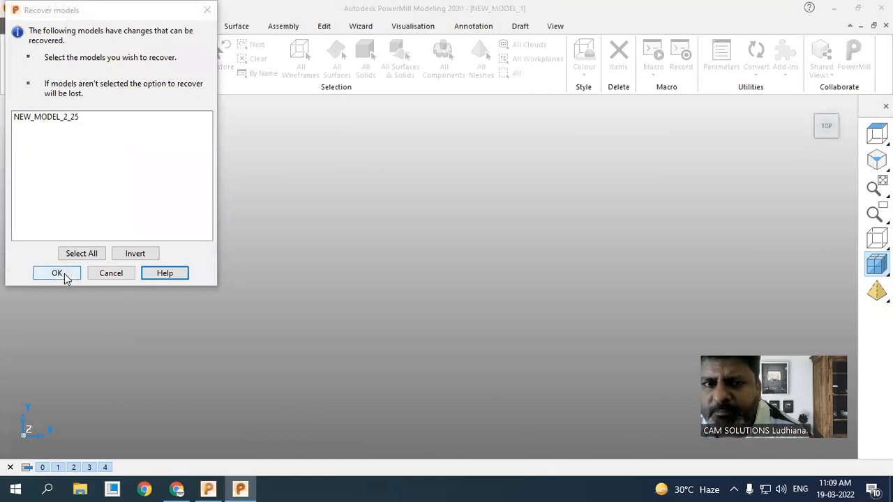
# Close the model recovery list without choosing a model, return to PowerMill and dismiss its error message
pyautogui.click(72, 273)
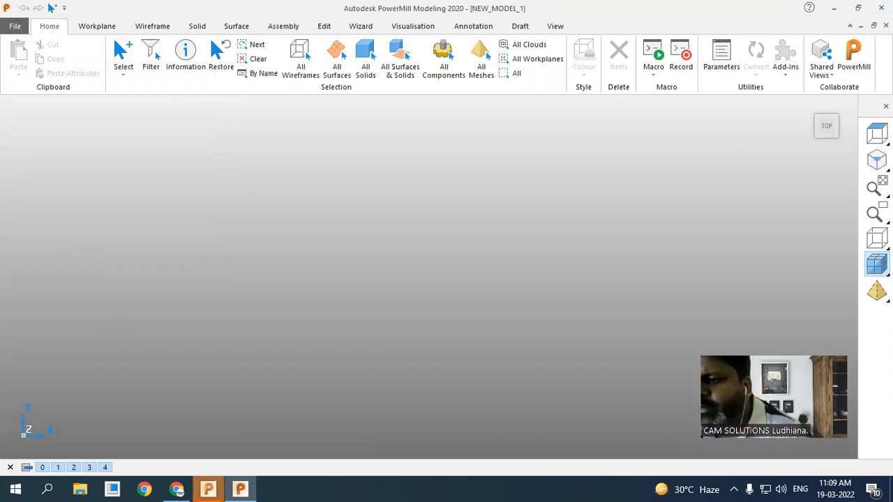
pyautogui.click(208, 488)
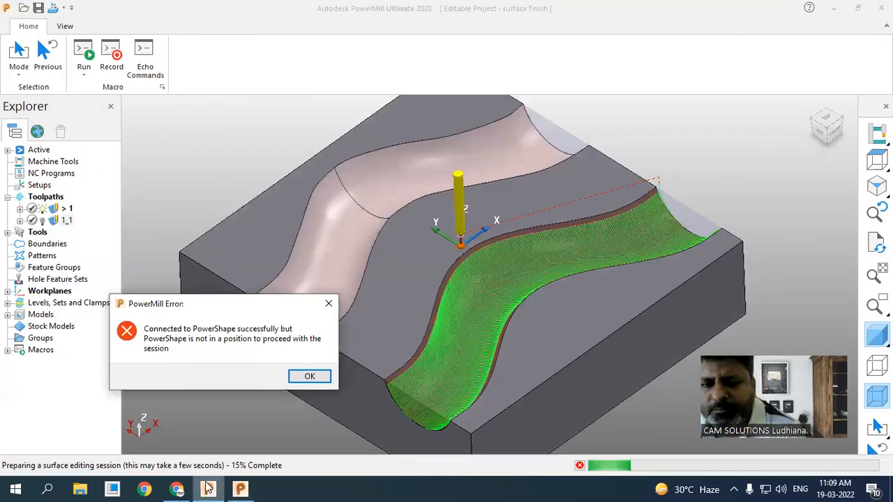
pyautogui.click(298, 378)
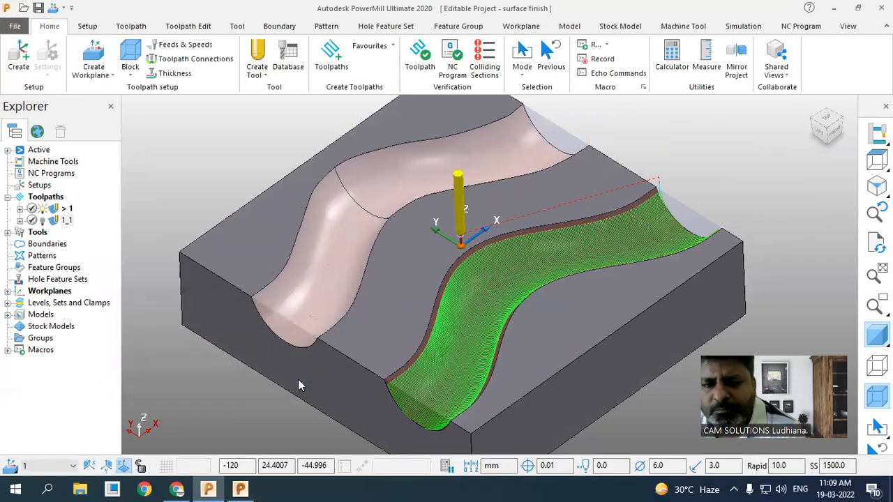
pyautogui.click(240, 488)
pyautogui.click(208, 488)
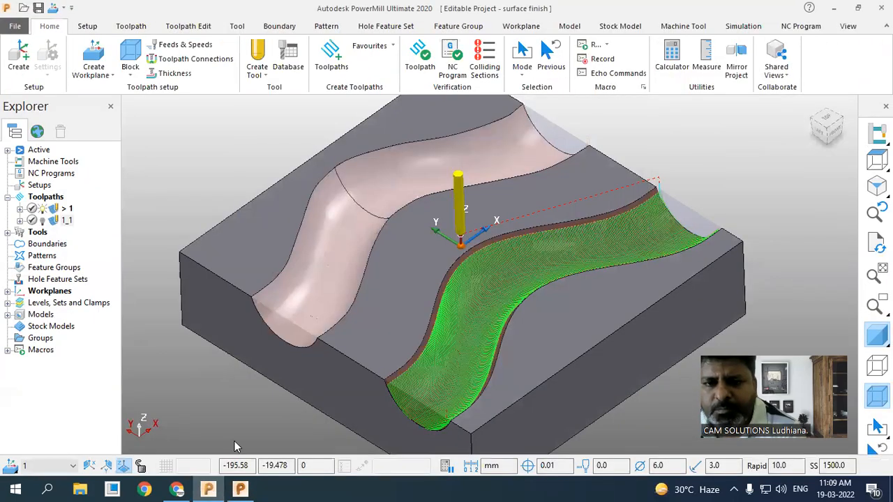
# Reselect both surfaces of the groove without a toolpath and open them in PowerMill Modeling for surface modelling
pyautogui.rightClick(304, 302)
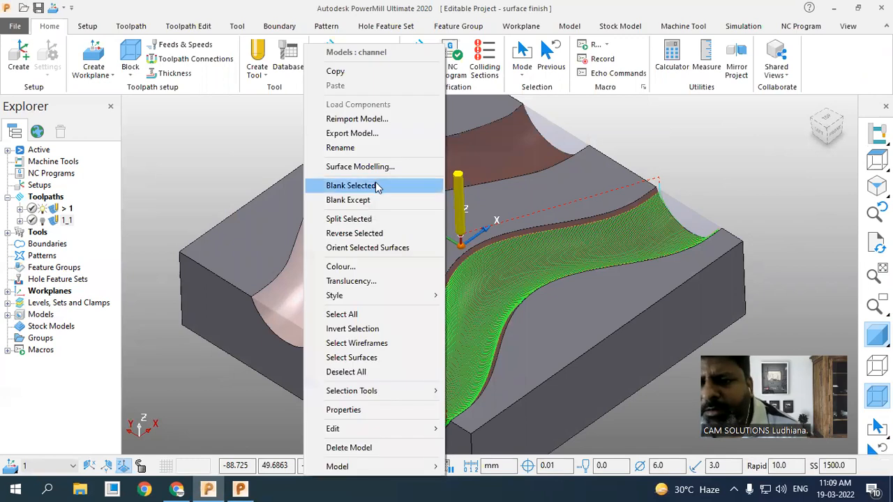
pyautogui.click(505, 139)
pyautogui.click(475, 150)
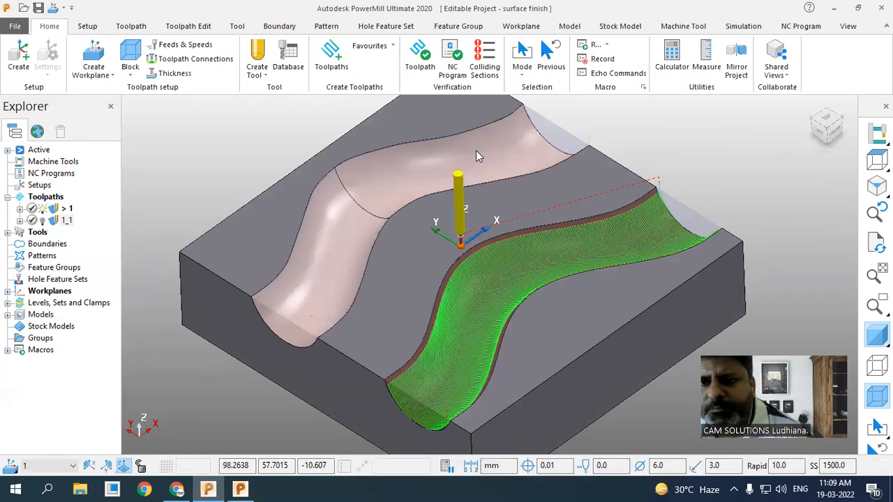
pyautogui.keyDown('shift'); pyautogui.moveTo(475, 150); pyautogui.dragTo(484, 205, button='middle'); pyautogui.keyUp('shift')
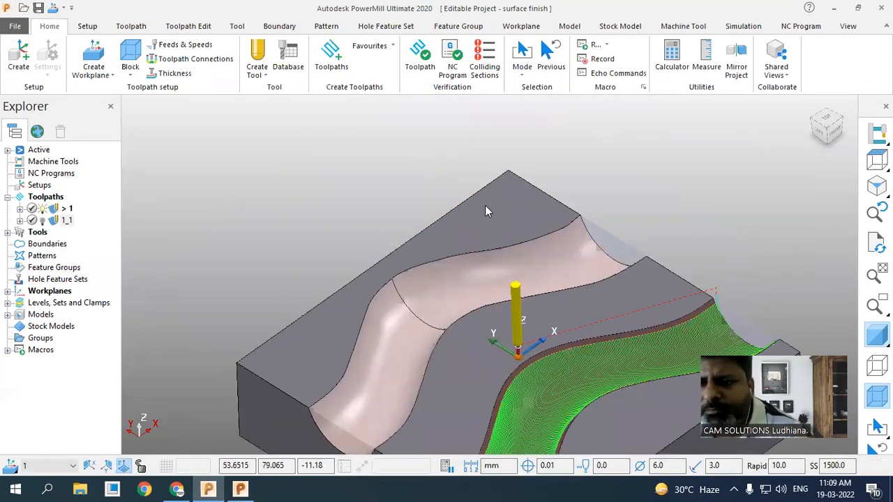
pyautogui.rightClick(478, 279)
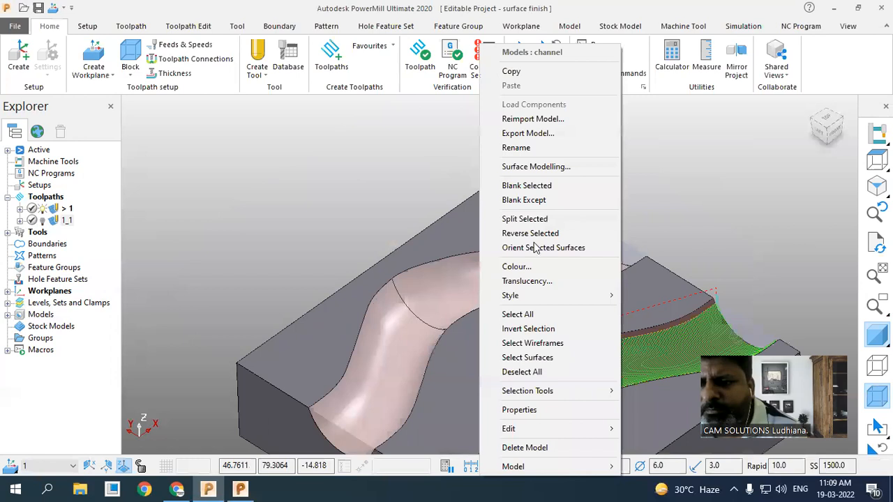
pyautogui.click(550, 168)
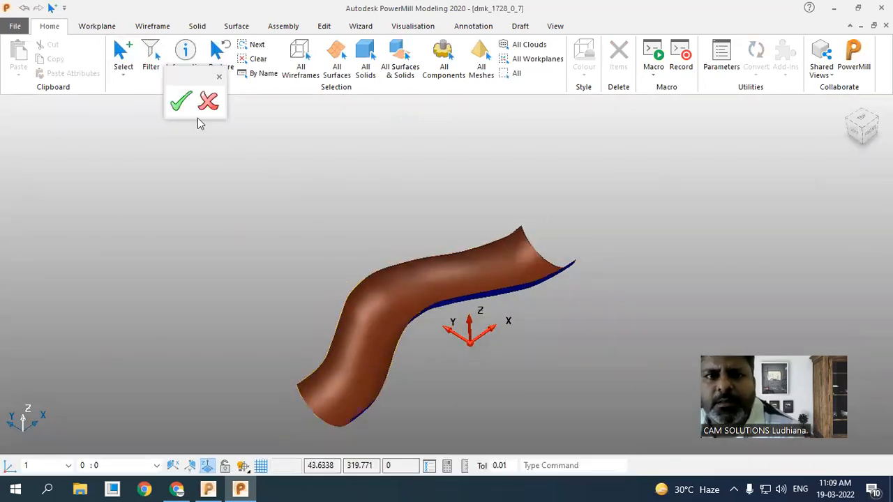
# Start the Composite Curve command for the groove surfaces
pyautogui.click(138, 32)
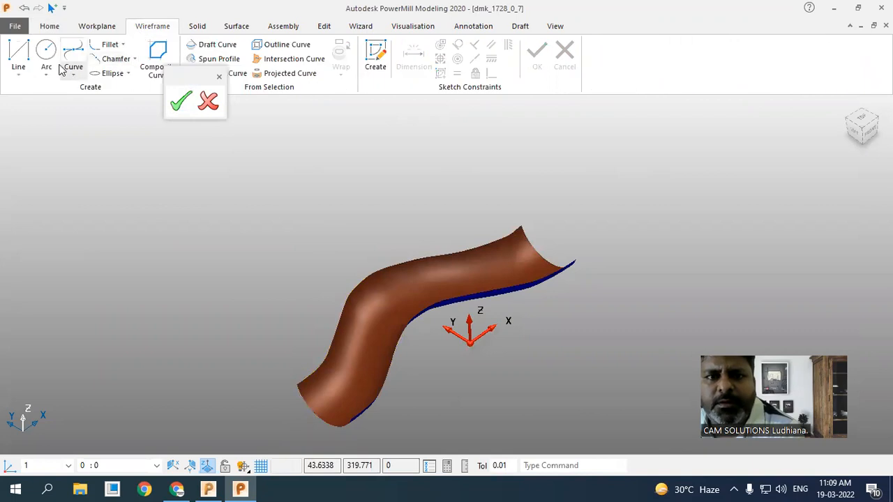
pyautogui.click(156, 59)
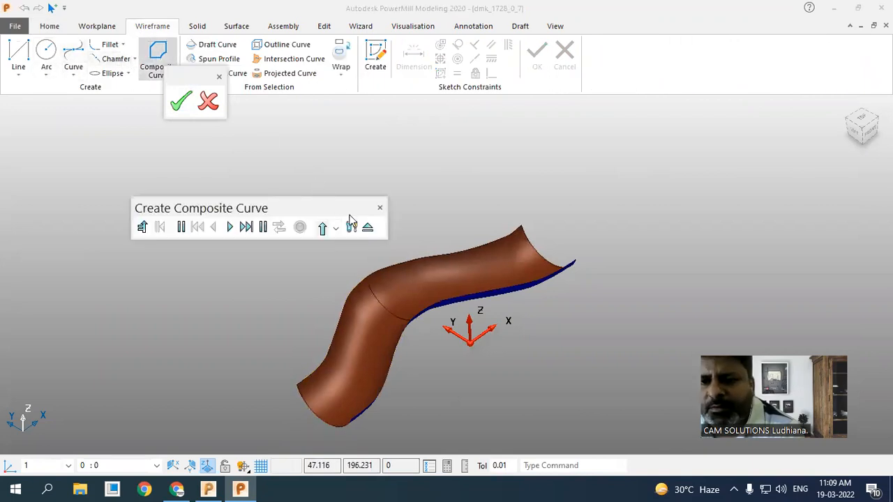
pyautogui.click(411, 257)
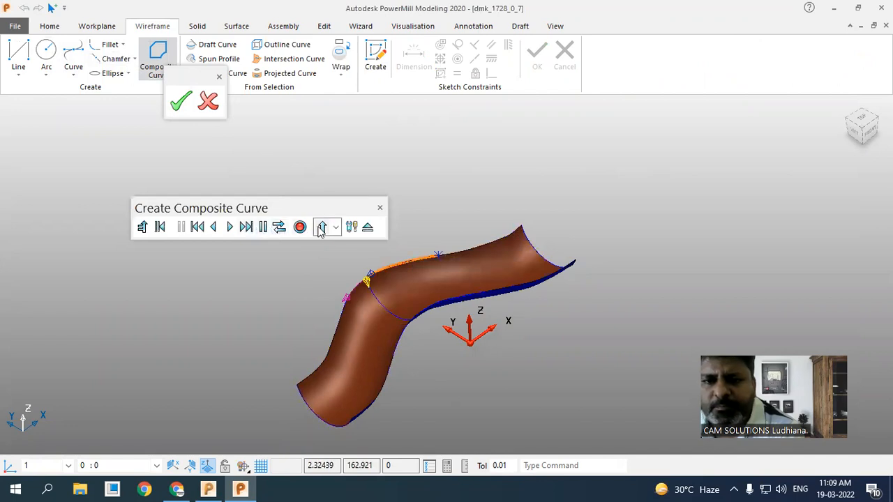
pyautogui.click(216, 228)
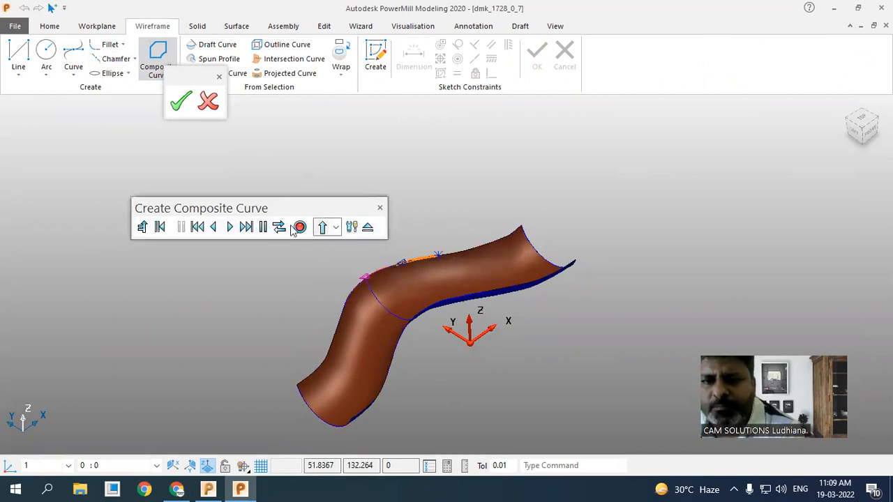
pyautogui.click(214, 228)
pyautogui.click(214, 229)
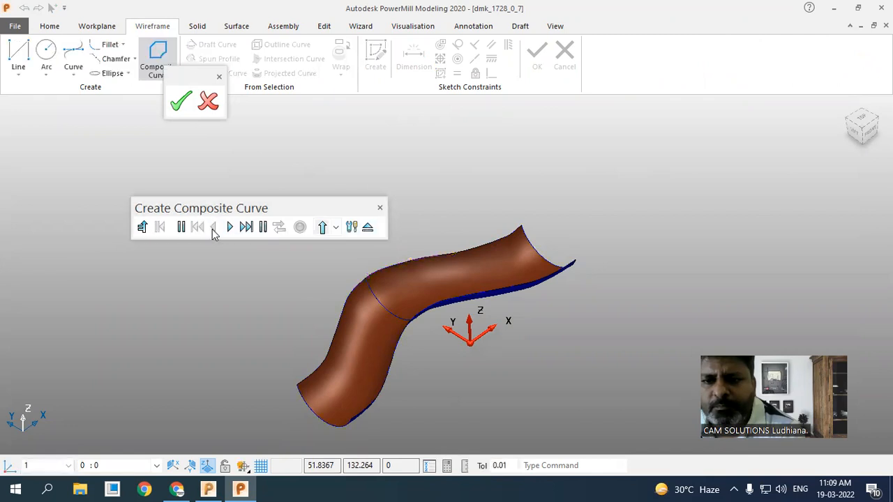
# Trace a closed composite curve around the outer boundary of both surfaces, starting at the far end's corner, and save it
pyautogui.click(522, 225)
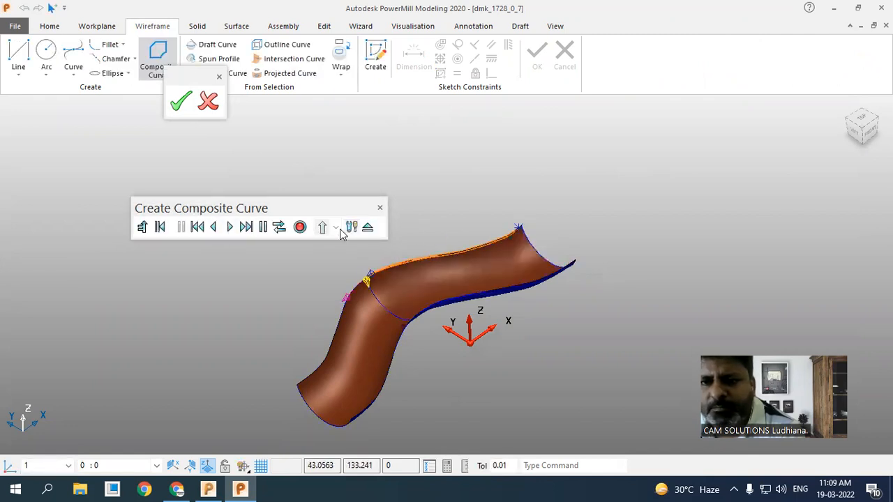
pyautogui.click(244, 227)
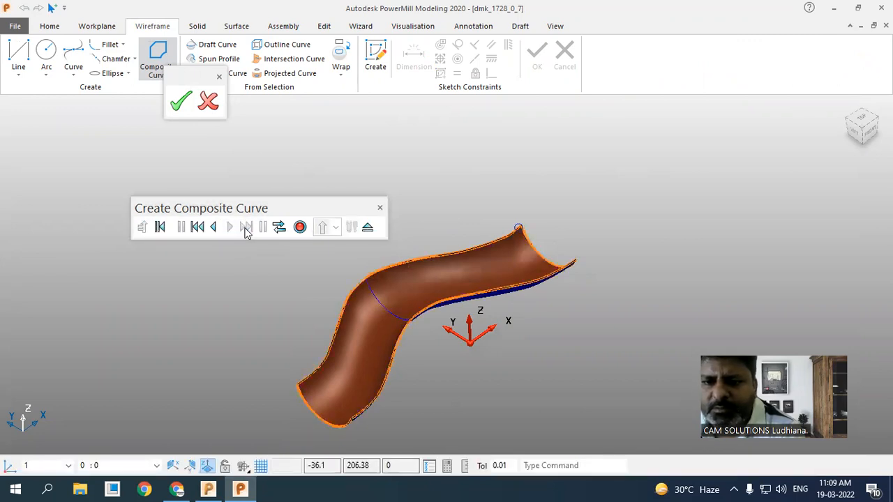
pyautogui.click(299, 228)
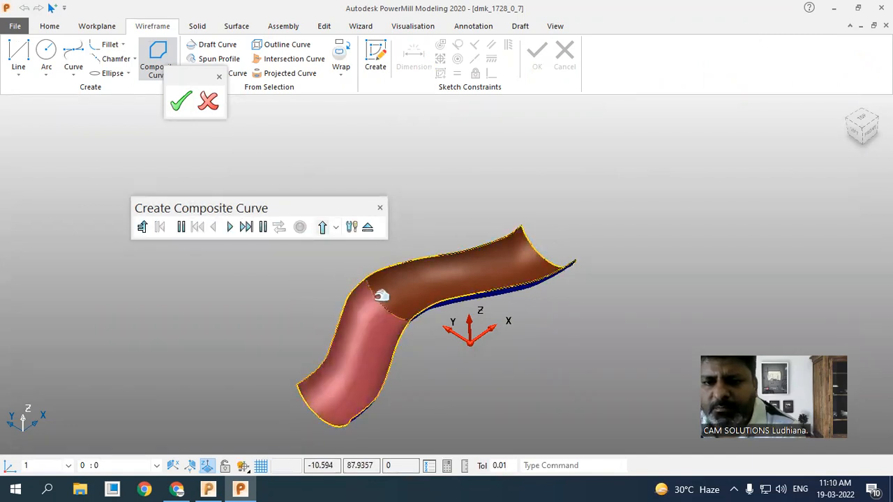
pyautogui.click(355, 290)
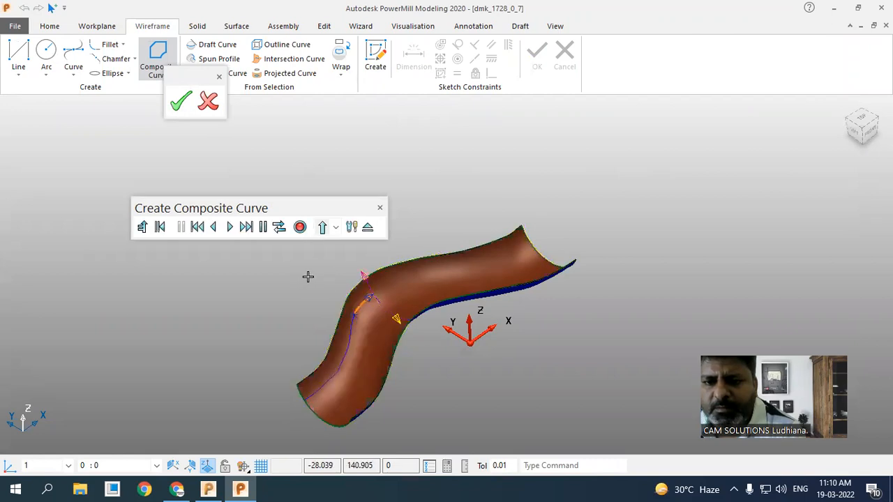
pyautogui.click(245, 228)
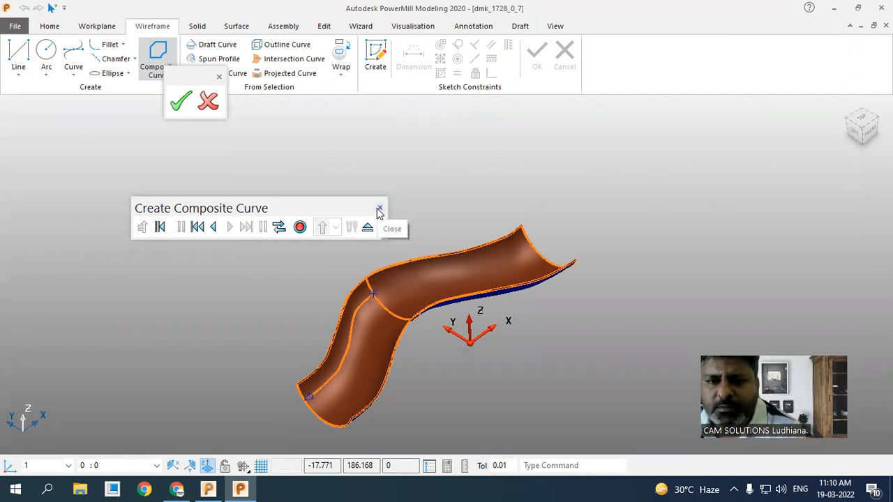
pyautogui.click(198, 231)
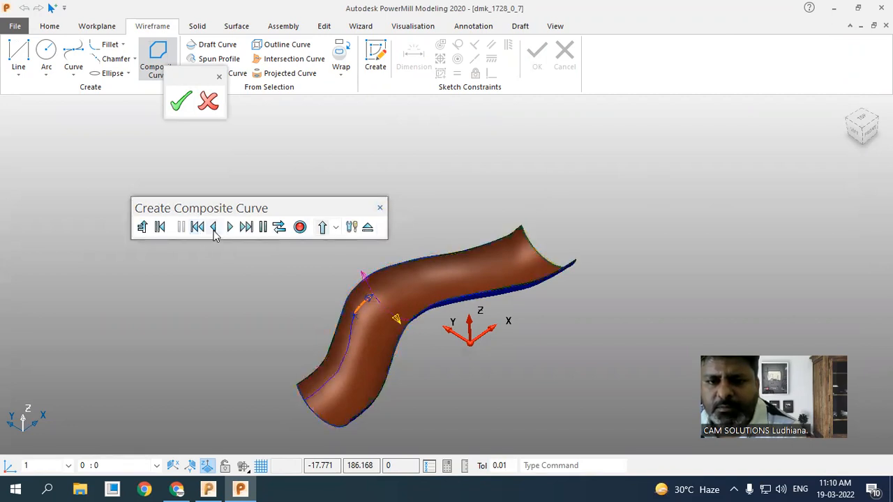
pyautogui.click(214, 228)
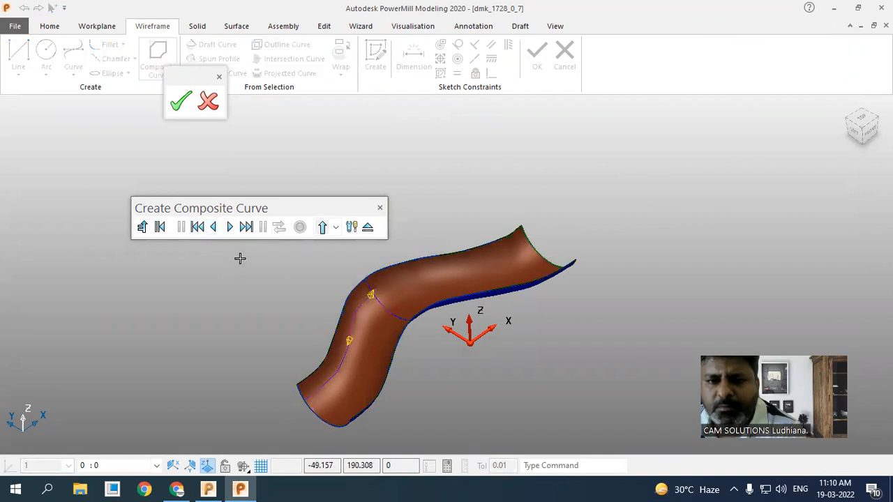
pyautogui.click(214, 228)
# Trace a second composite curve along the seam where the two groove surfaces meet, reversing its direction to reach both edges, and save it
pyautogui.scroll(3, 409, 329)
pyautogui.moveTo(386, 311); pyautogui.dragTo(404, 314, button='middle')
pyautogui.moveTo(348, 245); pyautogui.dragTo(384, 239, button='middle')
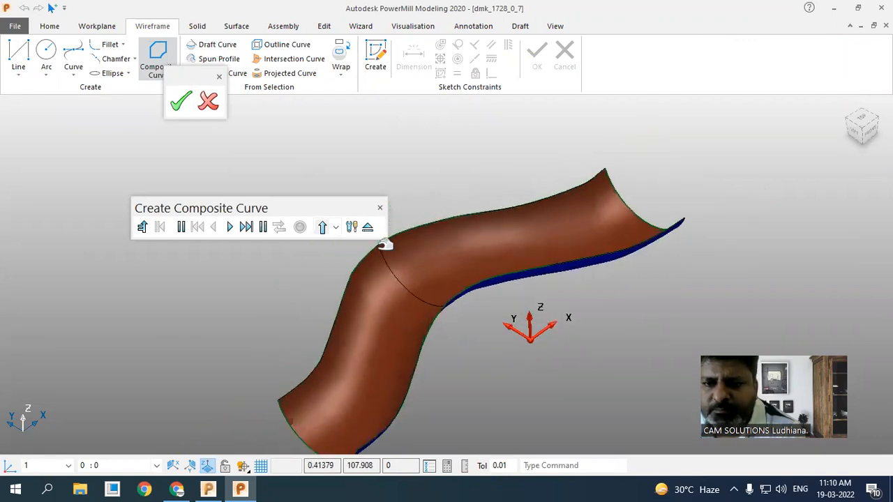
pyautogui.scroll(2, 384, 245)
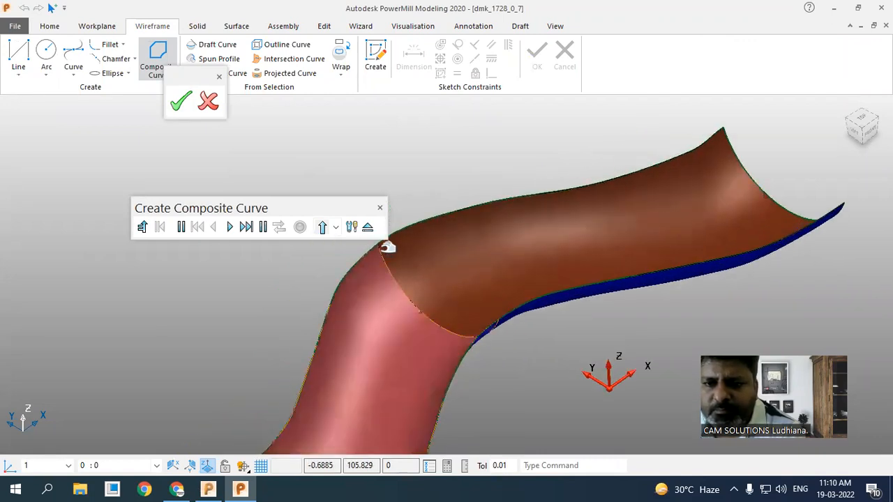
pyautogui.click(386, 249)
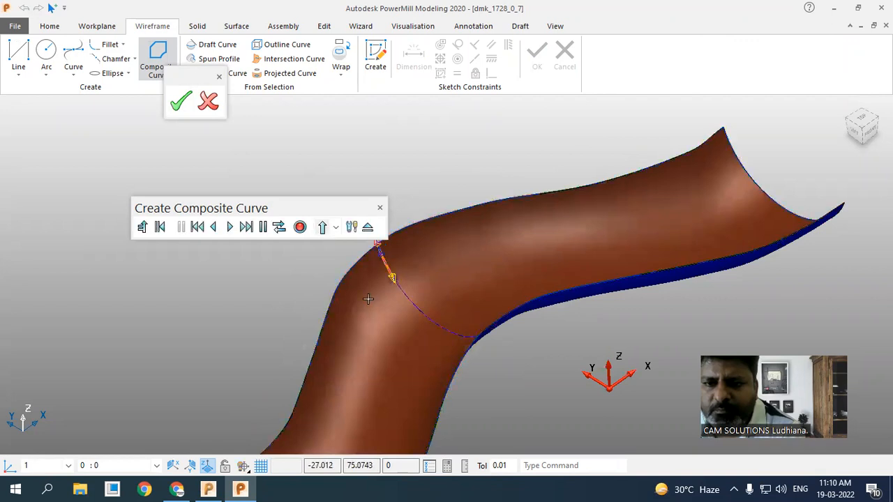
pyautogui.click(231, 230)
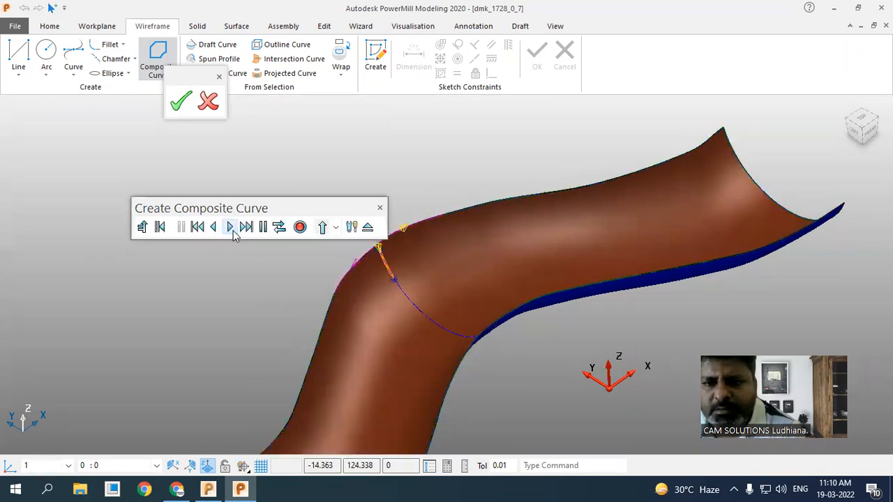
pyautogui.click(213, 228)
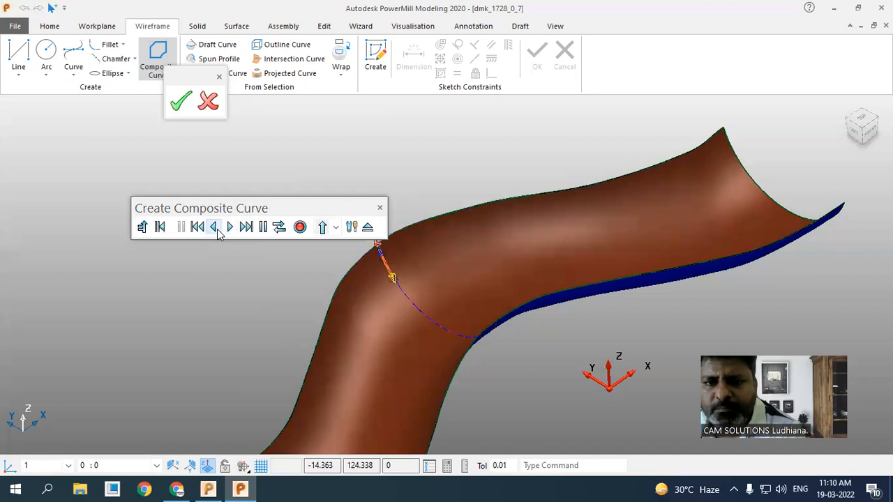
pyautogui.click(280, 231)
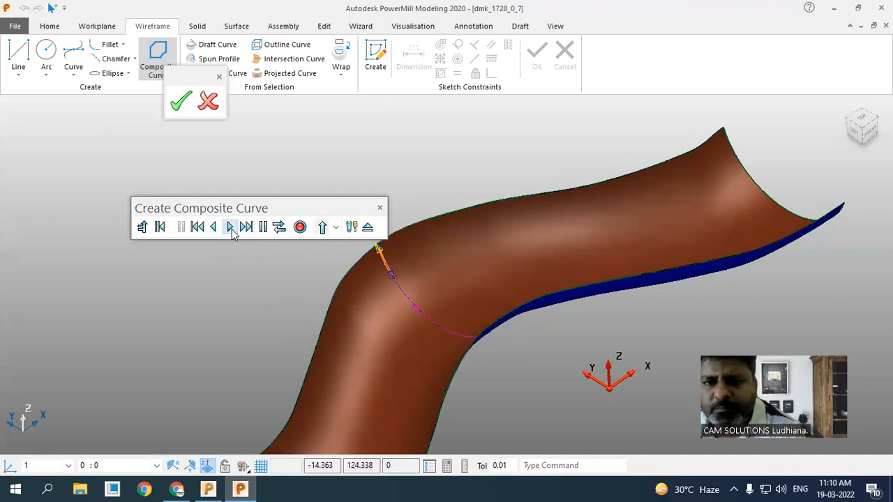
pyautogui.click(231, 228)
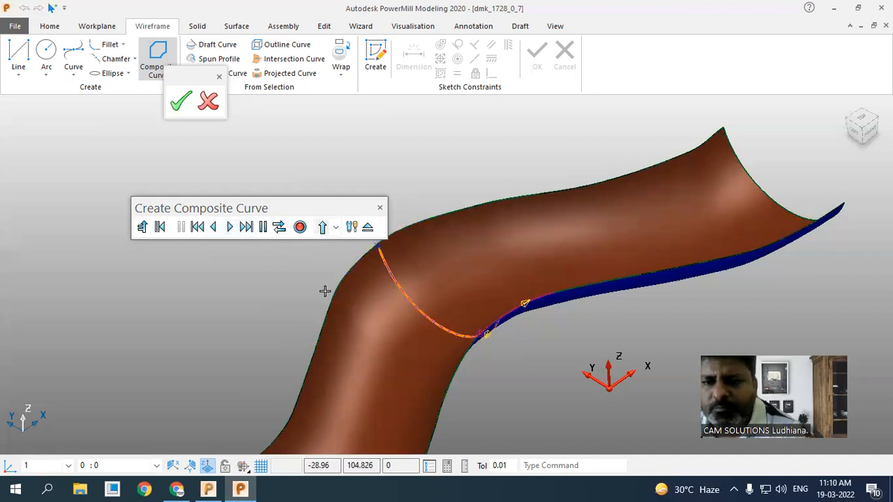
pyautogui.click(300, 227)
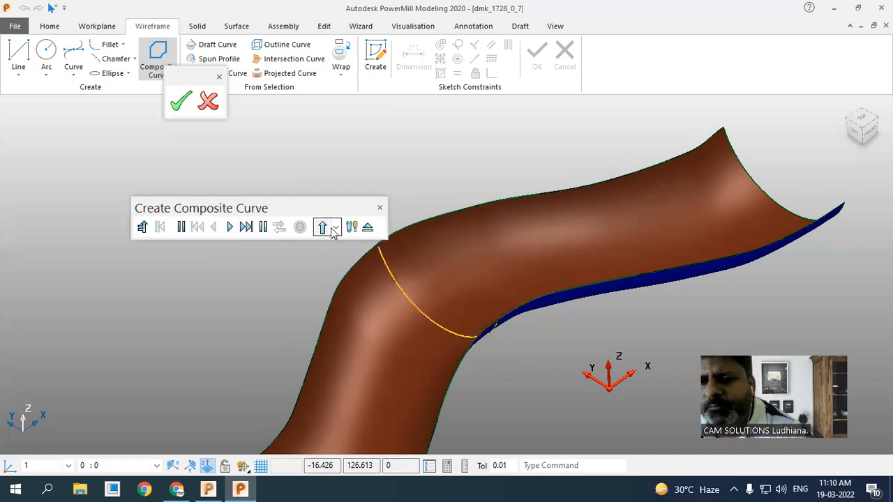
pyautogui.click(366, 228)
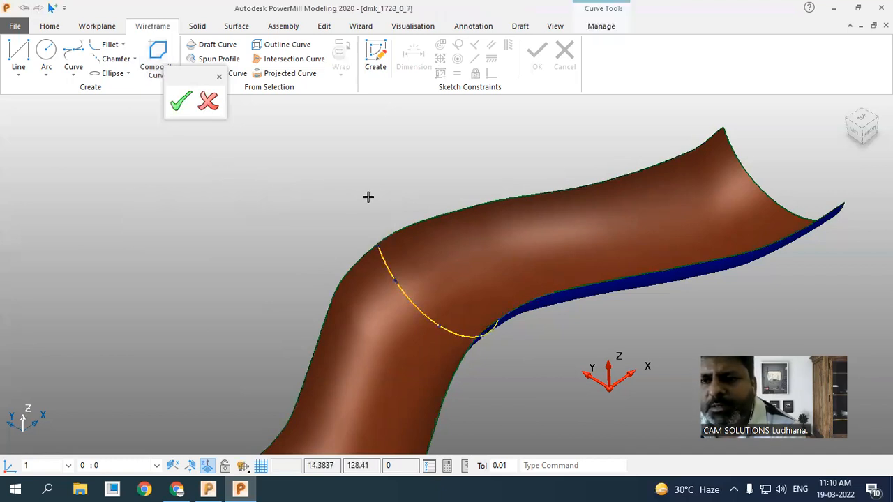
# Delete both original groove surfaces, keeping only the composite curves
pyautogui.scroll(-1, 400, 203)
pyautogui.scroll(-2, 400, 203)
pyautogui.click(561, 339)
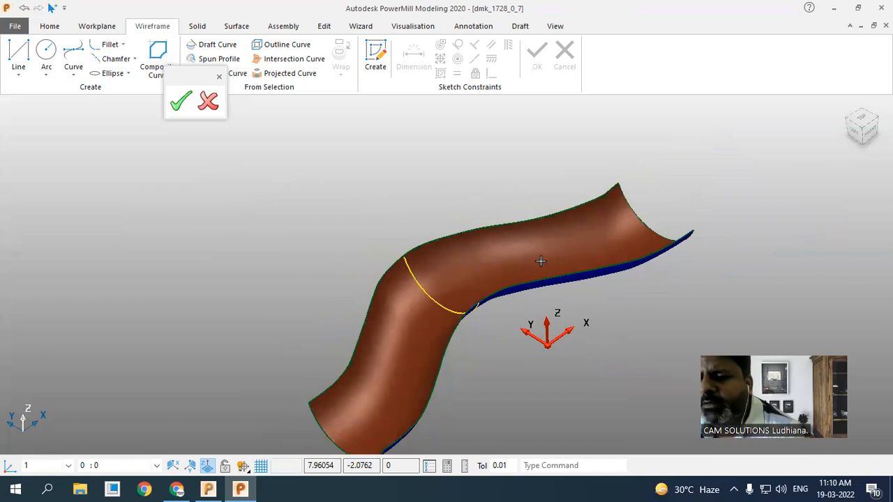
pyautogui.click(564, 243)
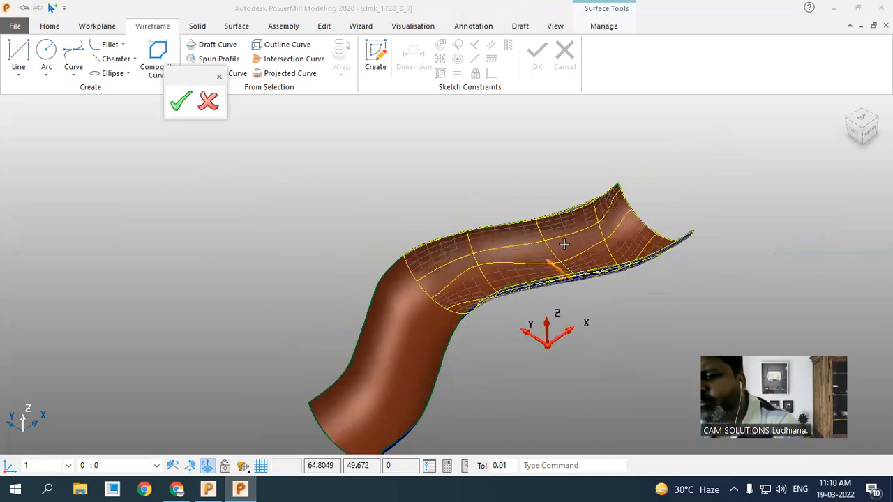
pyautogui.click(404, 343)
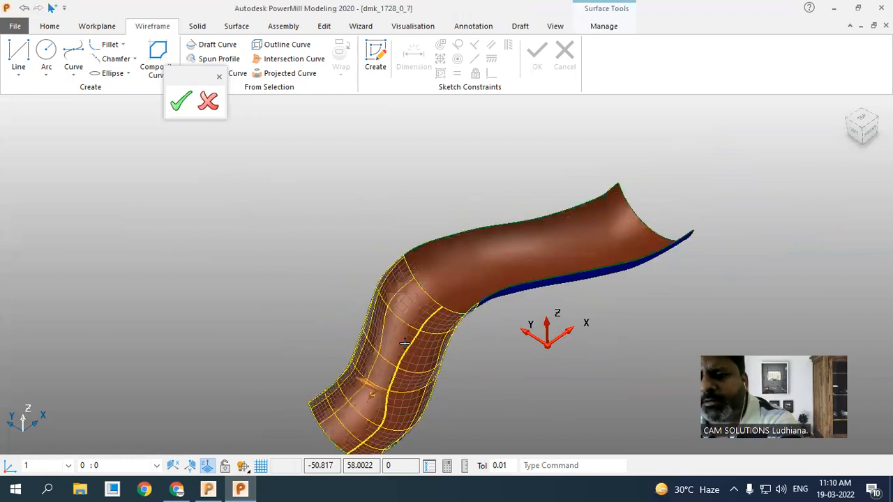
pyautogui.press('Delete')
pyautogui.click(466, 262)
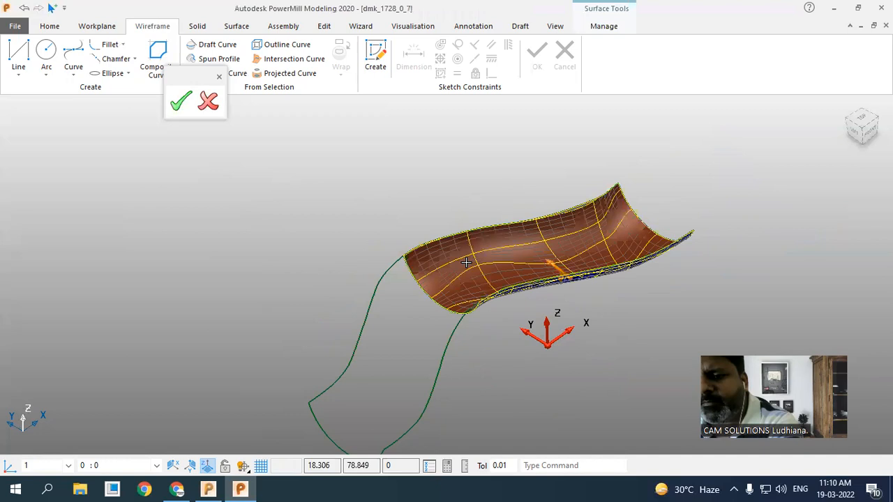
pyautogui.press('Delete')
# Select all the composite curves and create one surface from them with the Smart Surfacer's Fill-In method
pyautogui.moveTo(442, 217); pyautogui.dragTo(385, 203, button='middle')
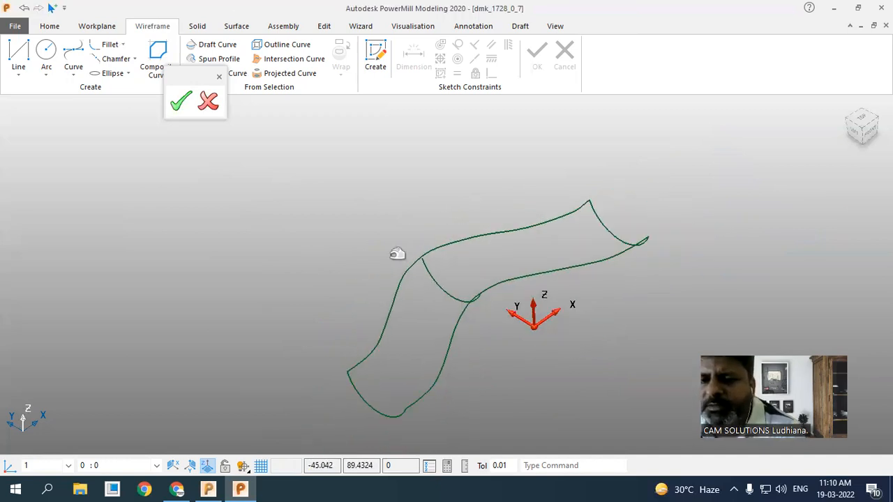
pyautogui.scroll(6, 432, 255)
pyautogui.scroll(-8, 452, 268)
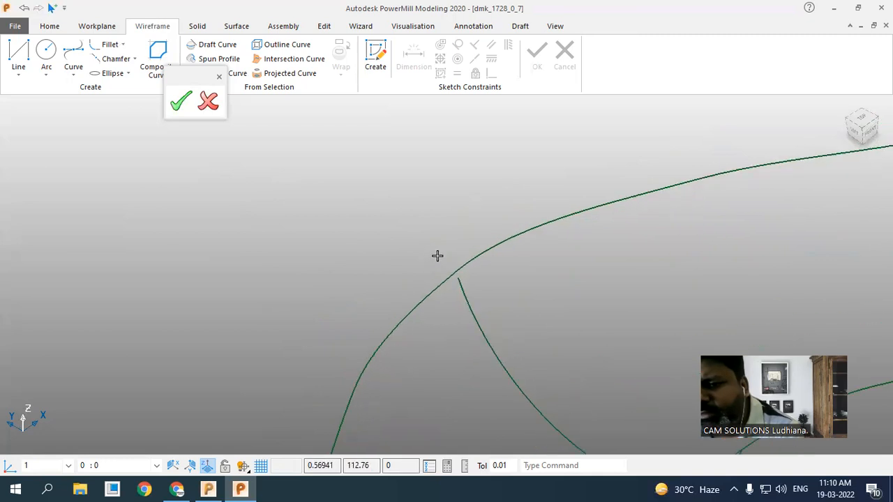
pyautogui.scroll(-2, 449, 267)
pyautogui.moveTo(376, 218); pyautogui.dragTo(604, 394)
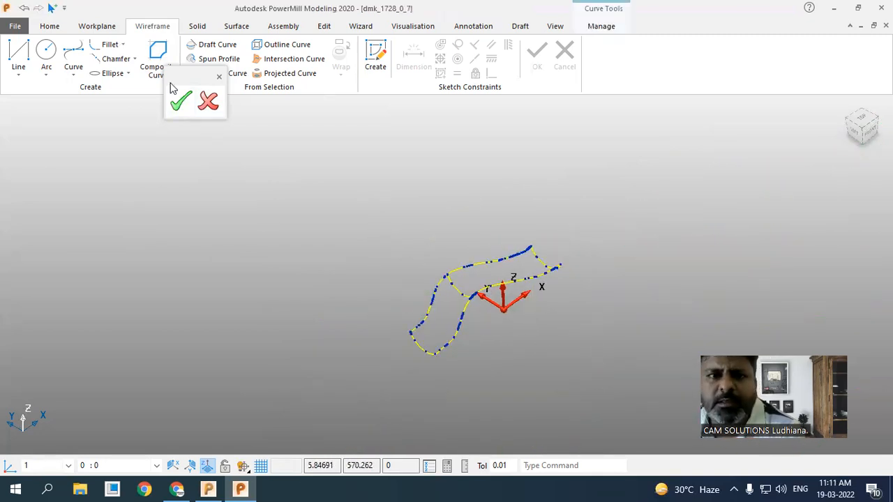
pyautogui.click(199, 29)
pyautogui.click(227, 31)
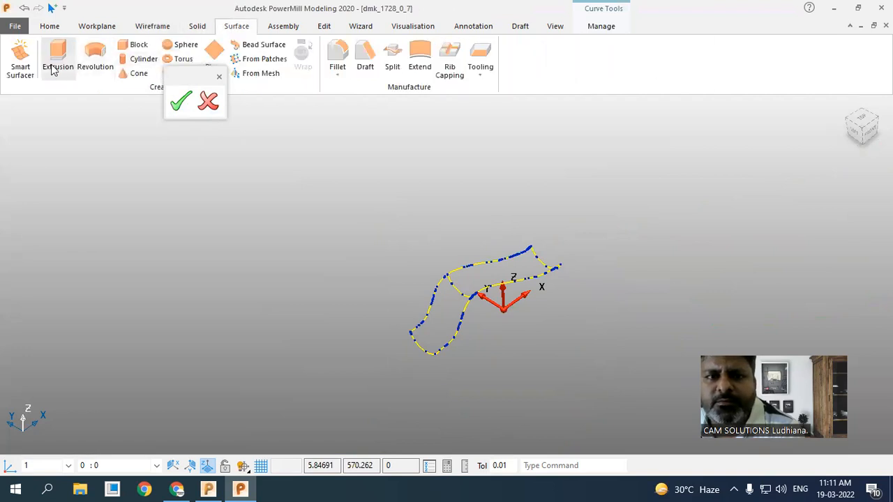
pyautogui.click(21, 66)
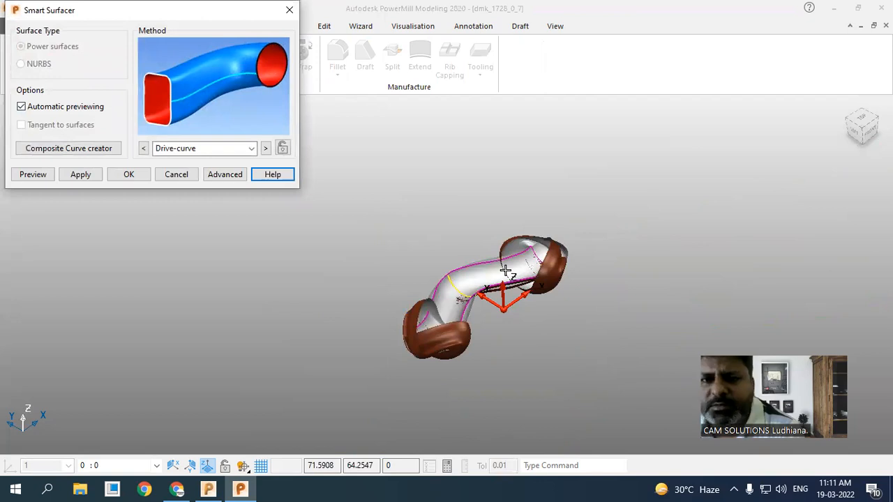
pyautogui.click(266, 148)
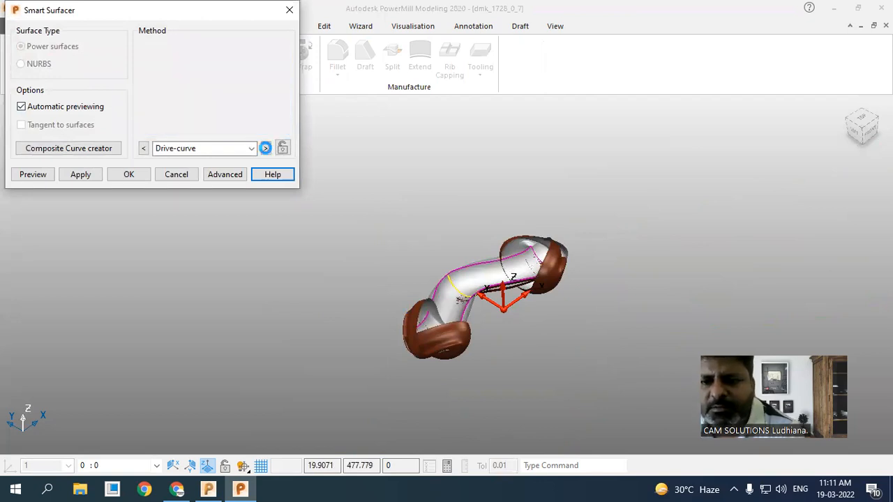
pyautogui.click(266, 149)
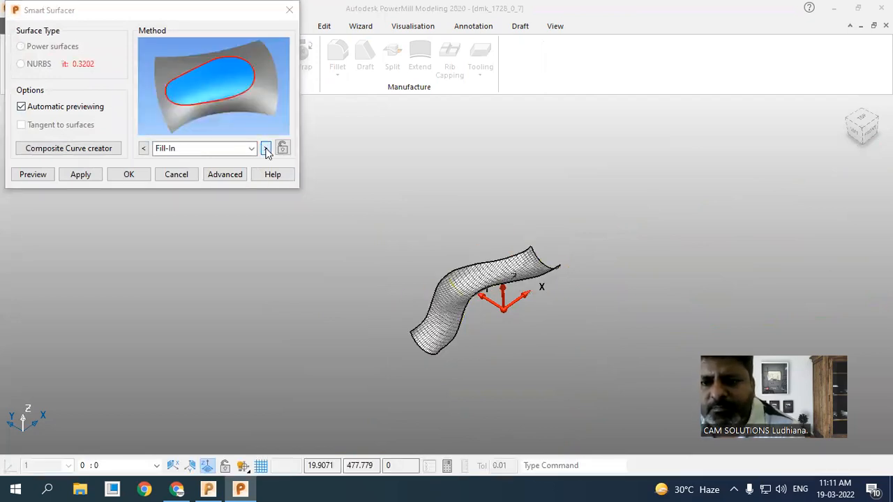
pyautogui.moveTo(516, 282); pyautogui.dragTo(405, 272, button='middle')
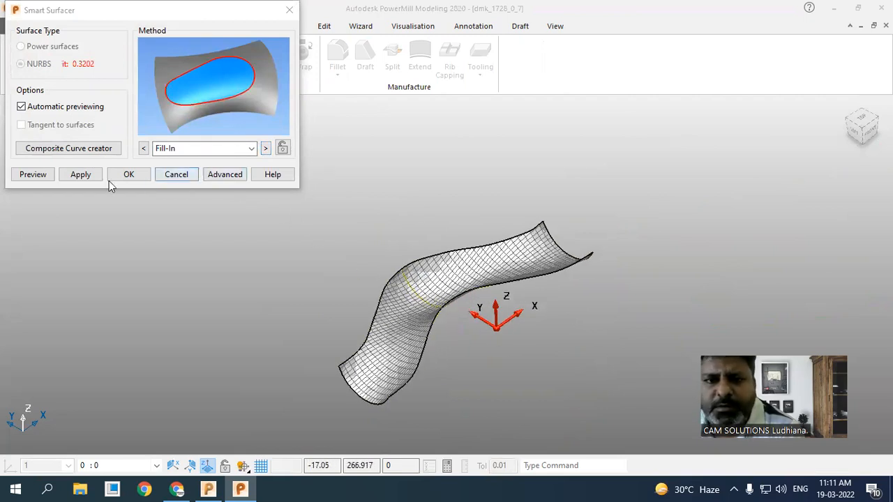
pyautogui.click(68, 175)
pyautogui.click(132, 176)
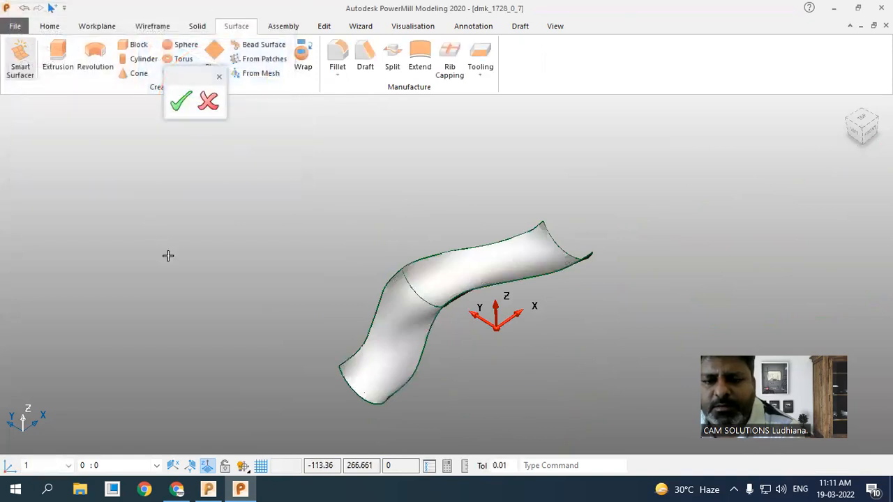
# Accept the modelling changes to send the new groove surface back, and switch to PowerMill
pyautogui.click(177, 102)
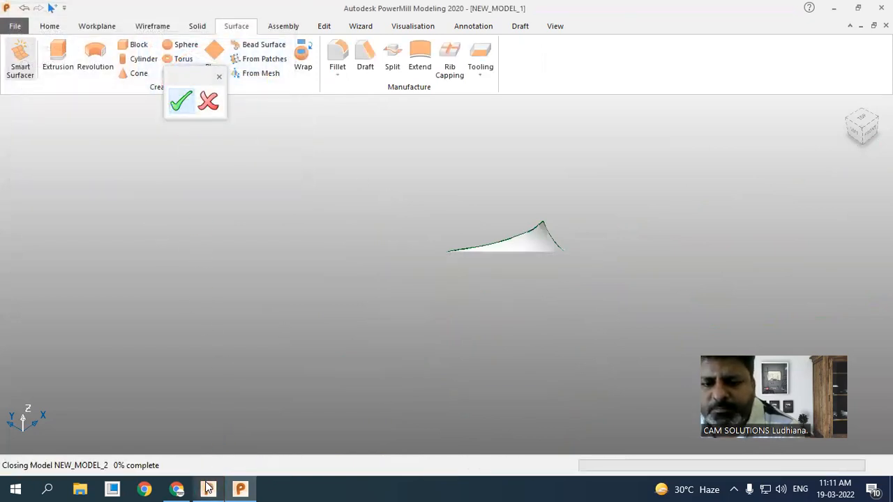
pyautogui.click(208, 488)
pyautogui.click(413, 315)
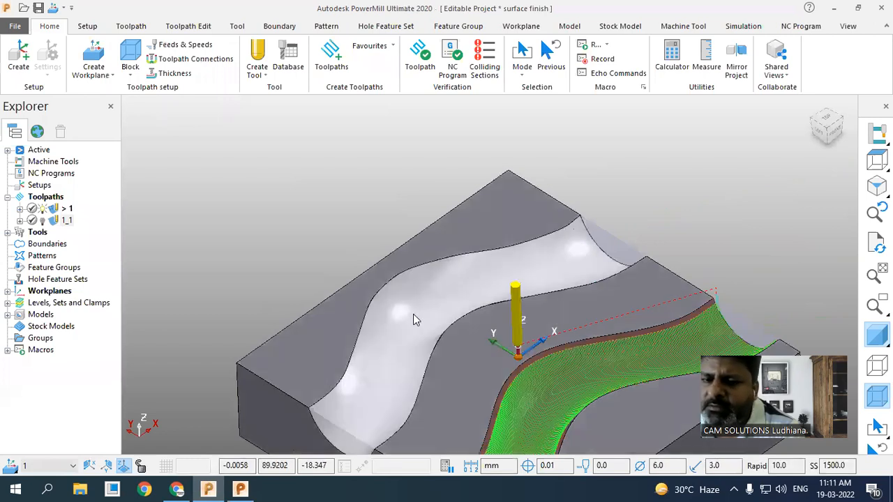
pyautogui.scroll(-3, 407, 258)
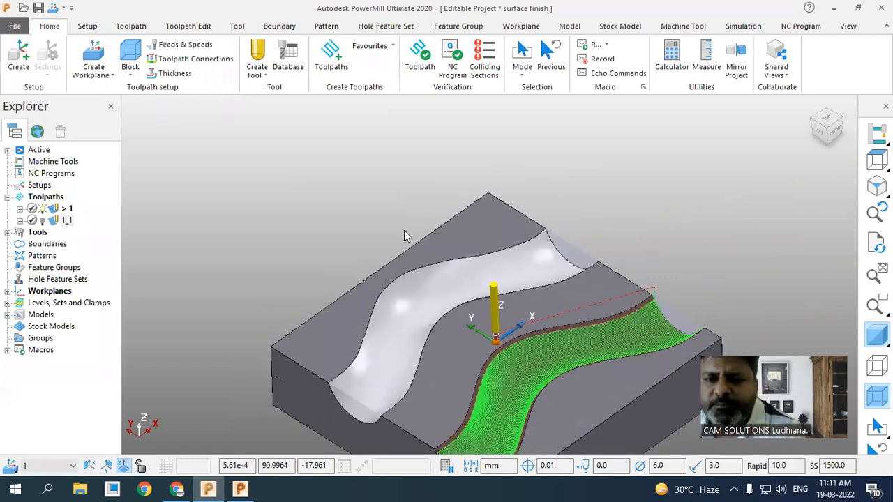
# Duplicate toolpath 1_1 and unlock the copy's Surface Finishing settings for editing
pyautogui.rightClick(67, 221)
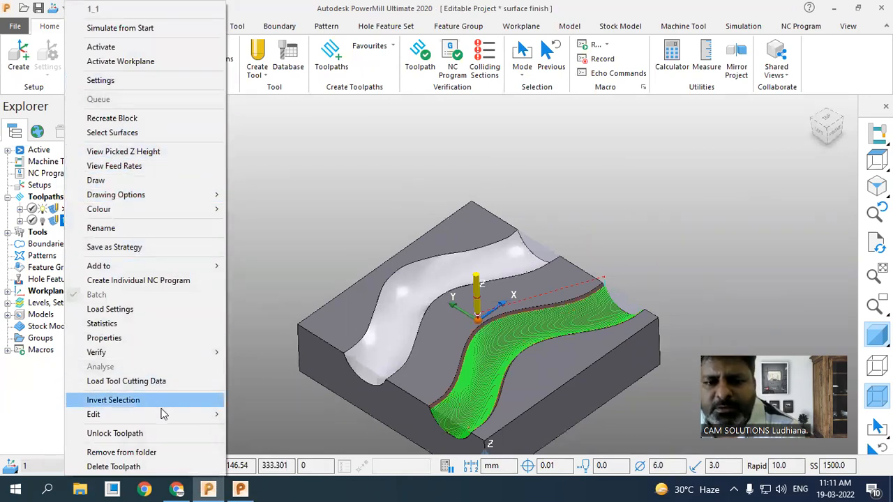
pyautogui.moveTo(175, 422)
pyautogui.click(262, 454)
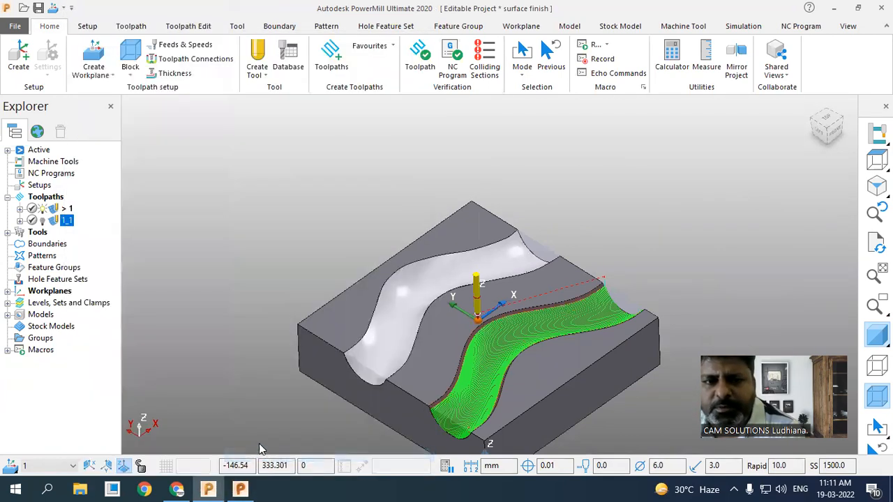
pyautogui.rightClick(70, 238)
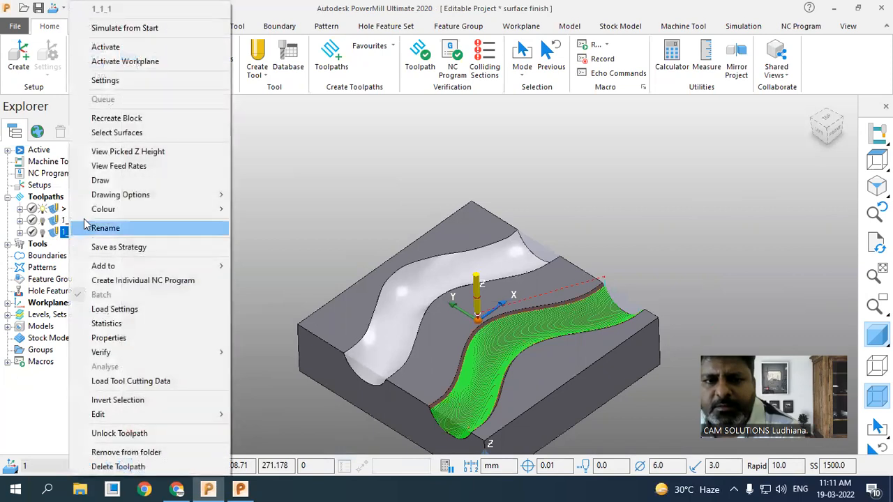
pyautogui.click(116, 82)
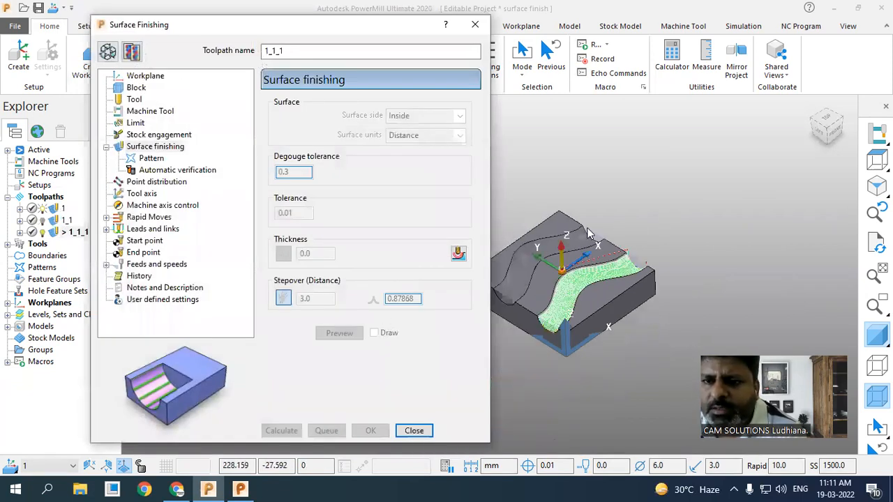
pyautogui.click(108, 52)
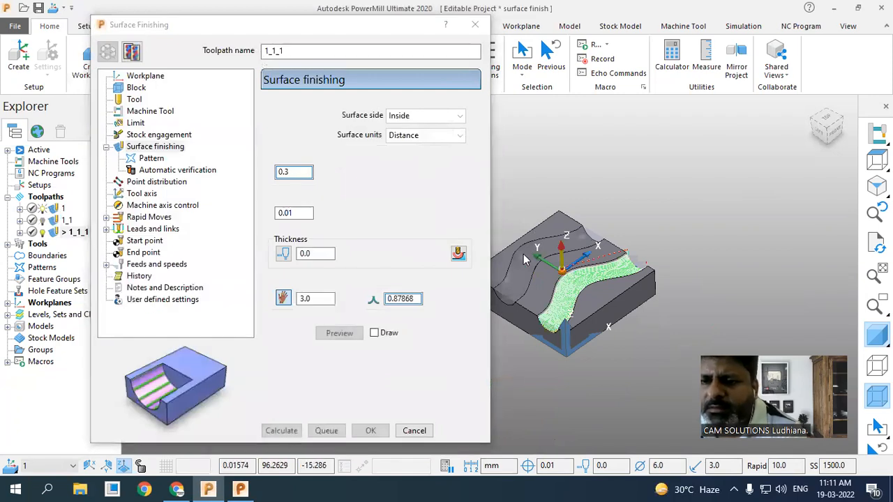
# Try twice to calculate toolpath 1_1_1 on the new single groove surface, dismiss the errors and examine the surface
pyautogui.click(523, 254)
pyautogui.click(281, 430)
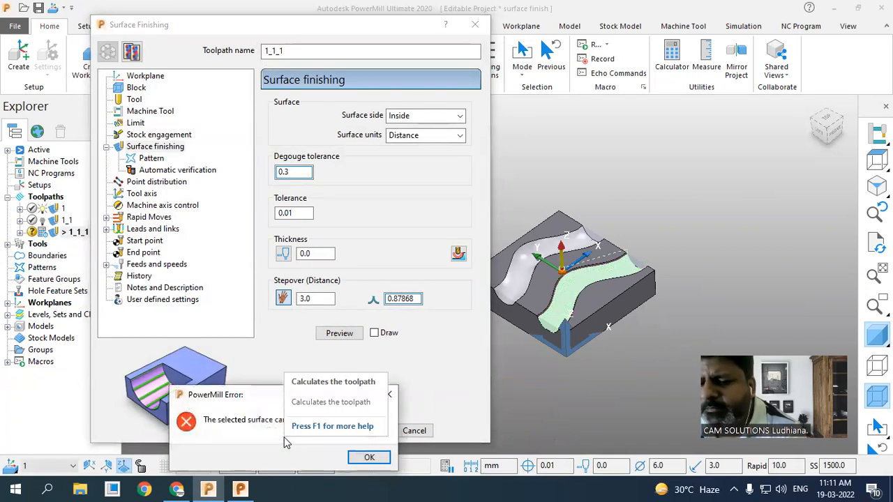
pyautogui.click(365, 459)
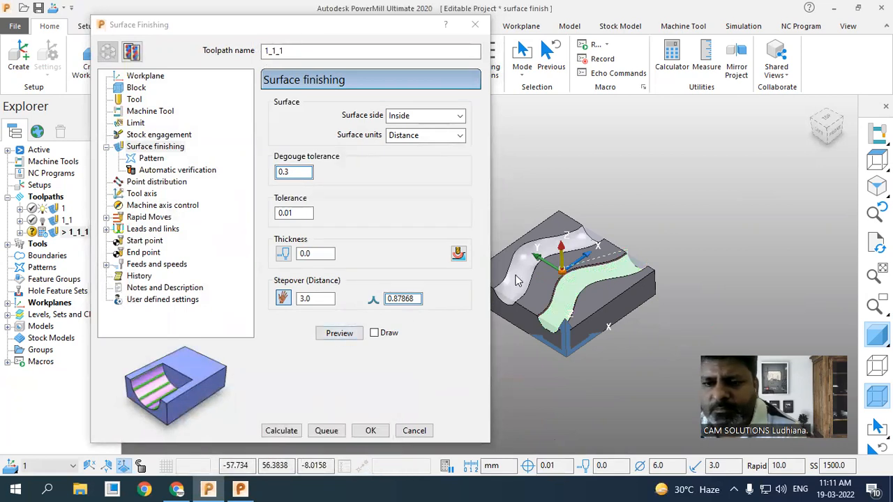
pyautogui.click(284, 431)
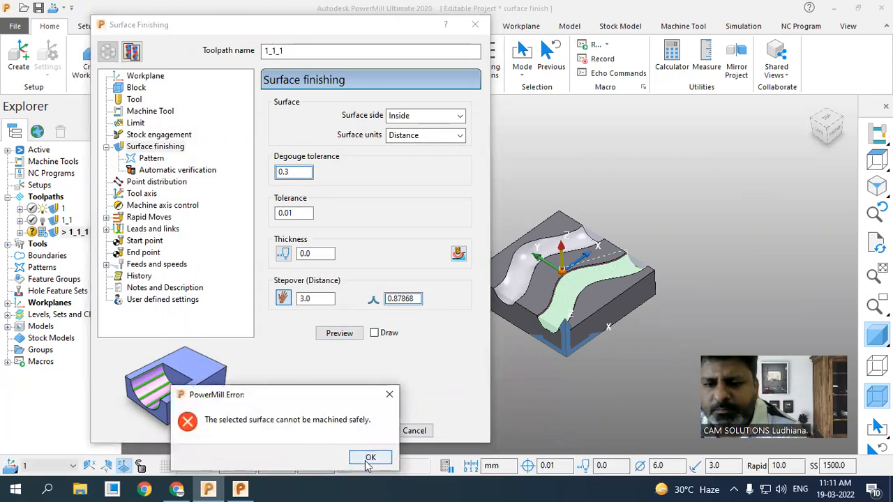
pyautogui.click(369, 458)
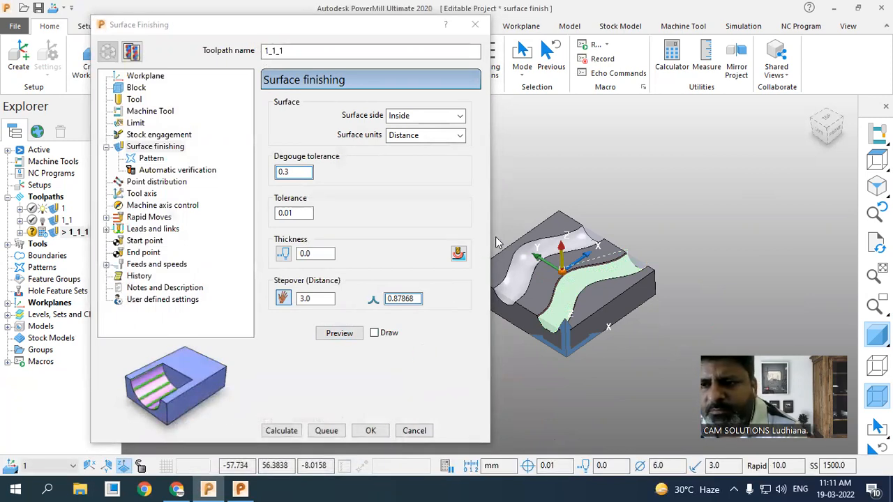
pyautogui.scroll(5, 704, 209)
pyautogui.moveTo(704, 209); pyautogui.dragTo(598, 281, button='middle')
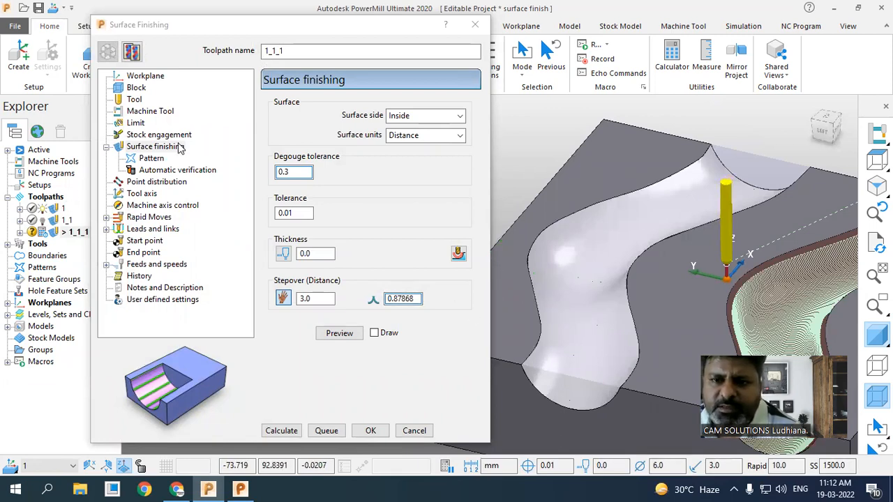
# Set the surface side to Outside, calculate toolpath 1_1_1 on the single groove surface and examine its passes
pyautogui.click(436, 116)
pyautogui.click(408, 132)
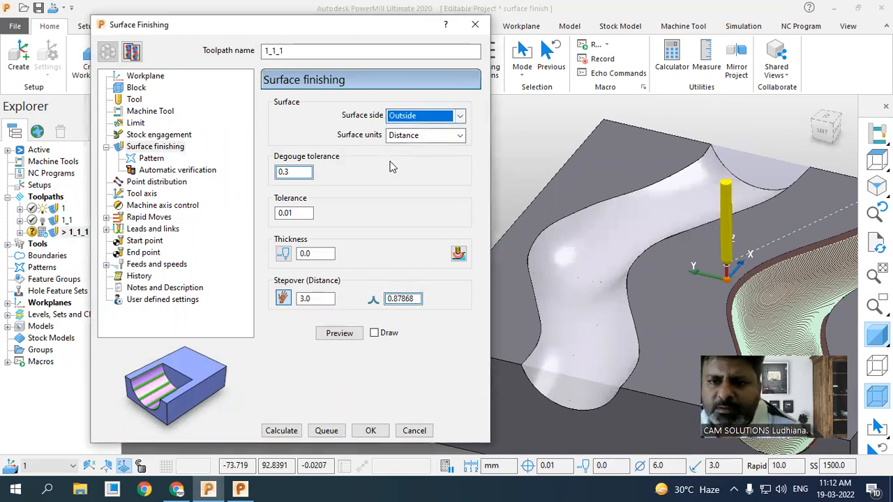
pyautogui.click(270, 434)
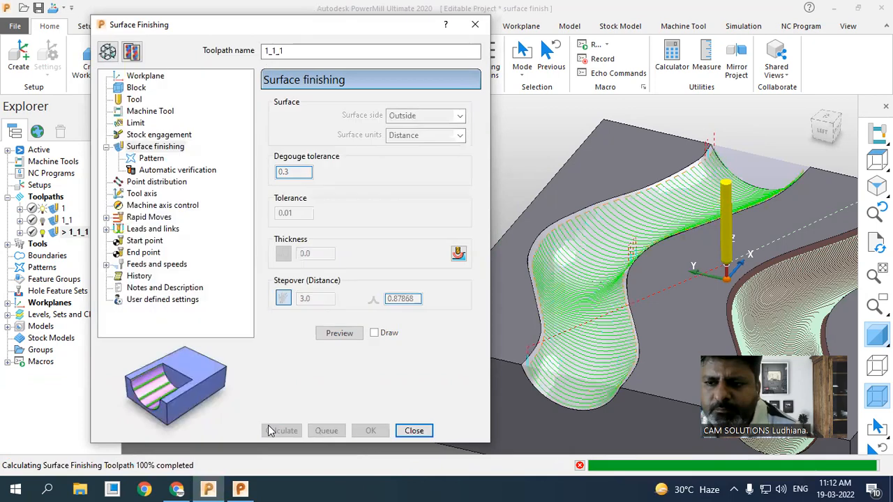
pyautogui.moveTo(558, 418); pyautogui.dragTo(601, 225, button='middle')
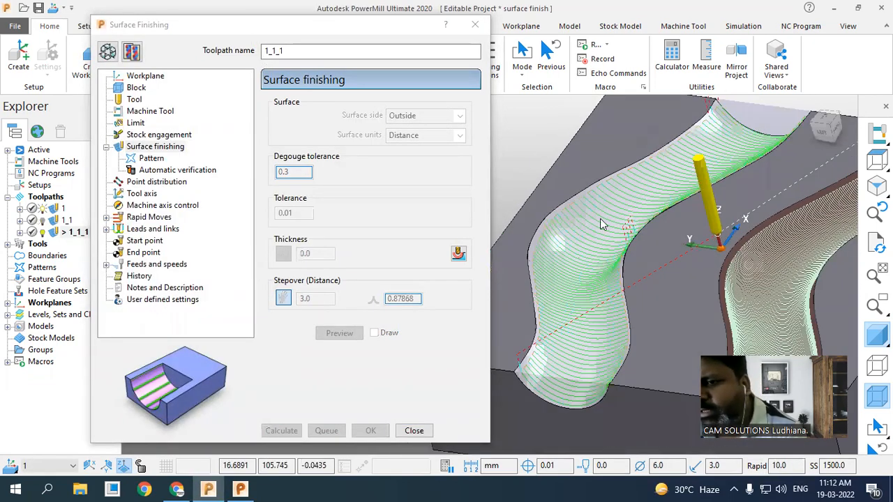
pyautogui.scroll(10, 601, 225)
pyautogui.moveTo(804, 319); pyautogui.dragTo(665, 271, button='middle')
pyautogui.scroll(-10, 637, 258)
pyautogui.scroll(-3, 666, 270)
pyautogui.moveTo(617, 227); pyautogui.dragTo(634, 240, button='middle')
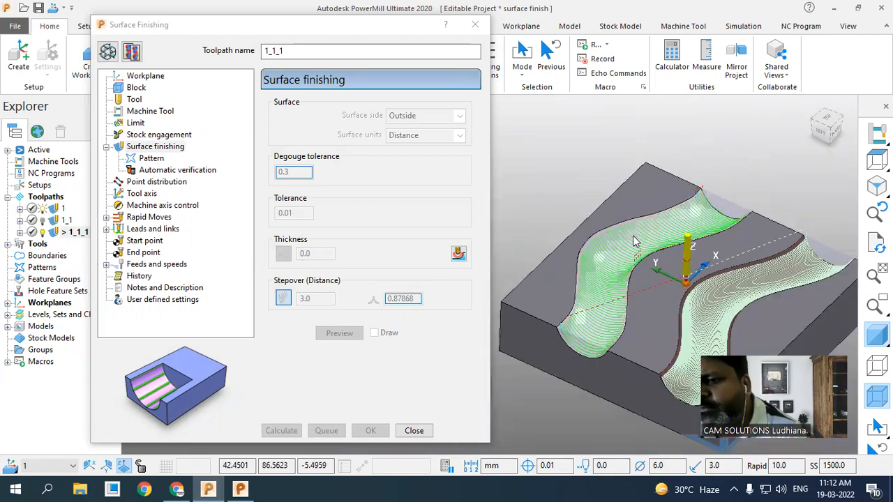
pyautogui.scroll(-2, 634, 240)
# Unlock toolpath 1_1_1, set its pattern direction to V with Spiral enabled, recalculate it and inspect the passes
pyautogui.click(107, 51)
pyautogui.click(140, 150)
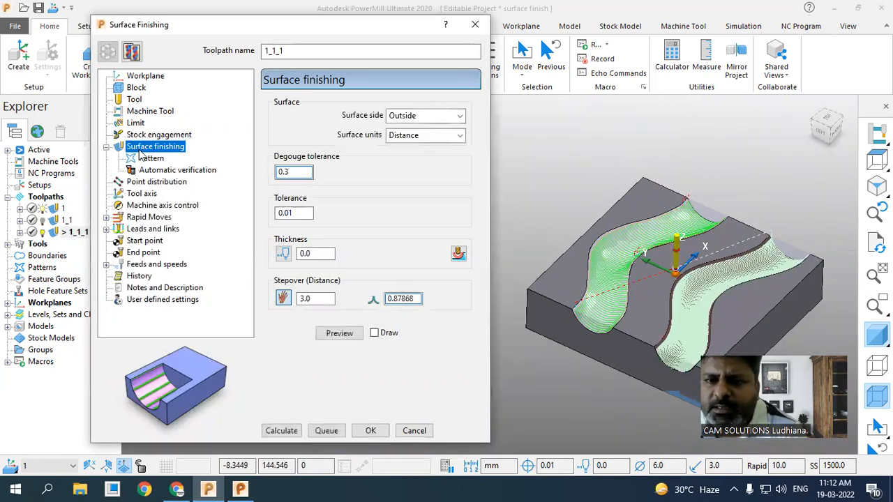
pyautogui.click(142, 159)
pyautogui.click(452, 125)
pyautogui.click(447, 138)
pyautogui.click(443, 124)
pyautogui.click(450, 149)
pyautogui.click(461, 144)
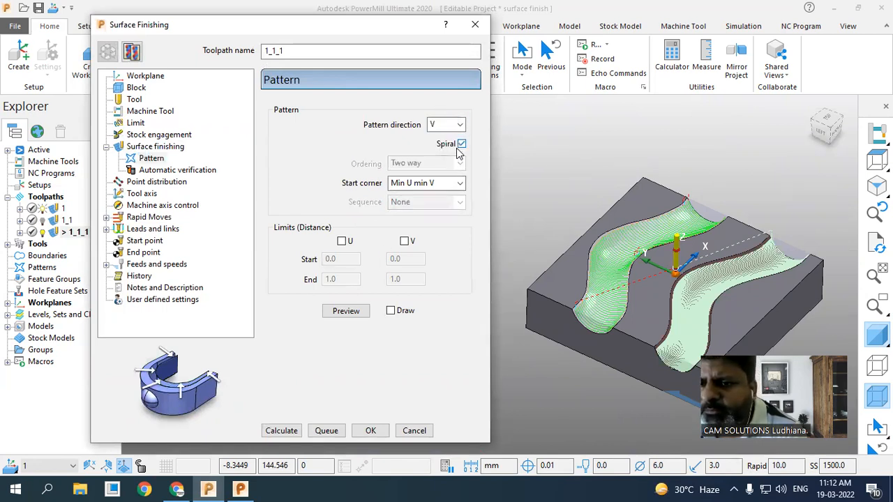
pyautogui.click(286, 431)
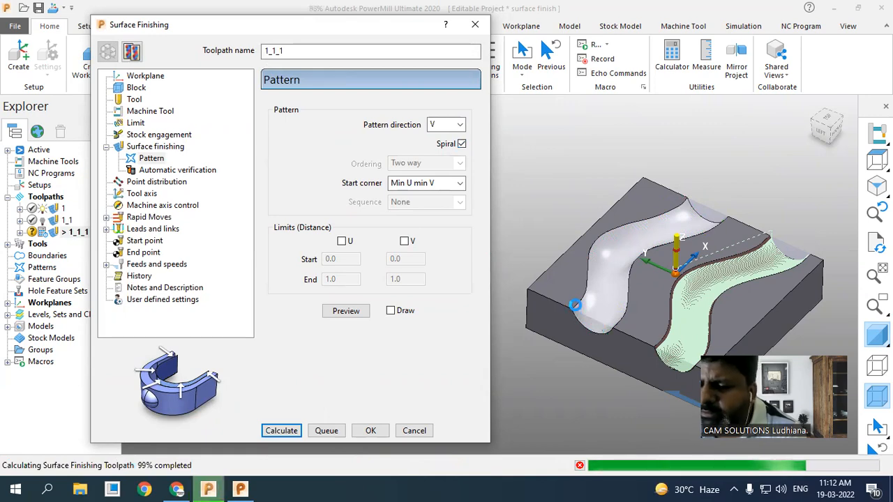
pyautogui.scroll(6, 542, 322)
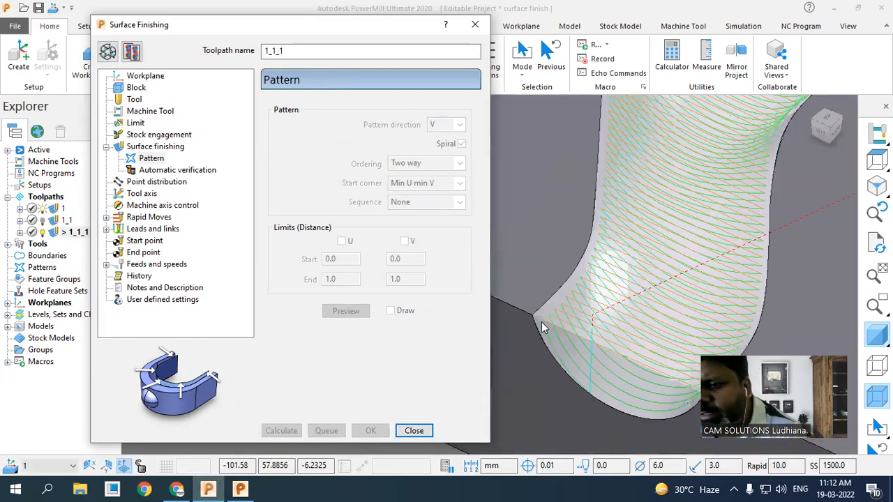
pyautogui.scroll(-6, 532, 293)
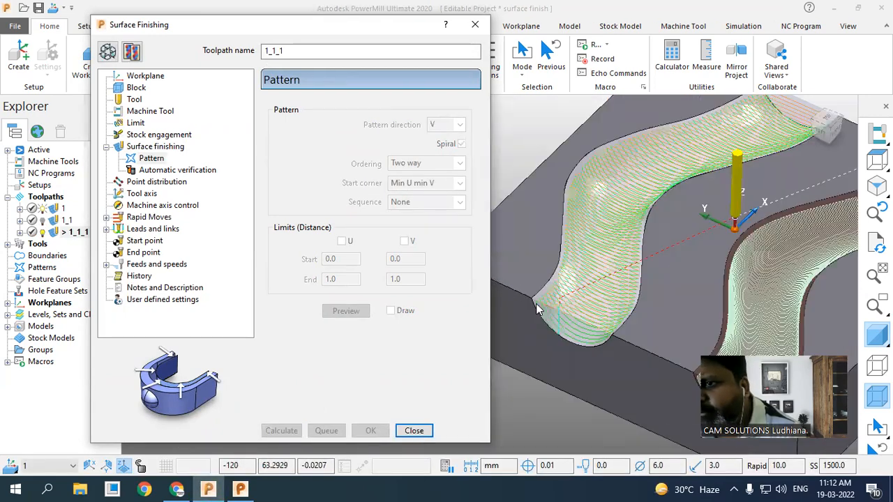
pyautogui.scroll(3, 630, 216)
pyautogui.scroll(-2, 630, 217)
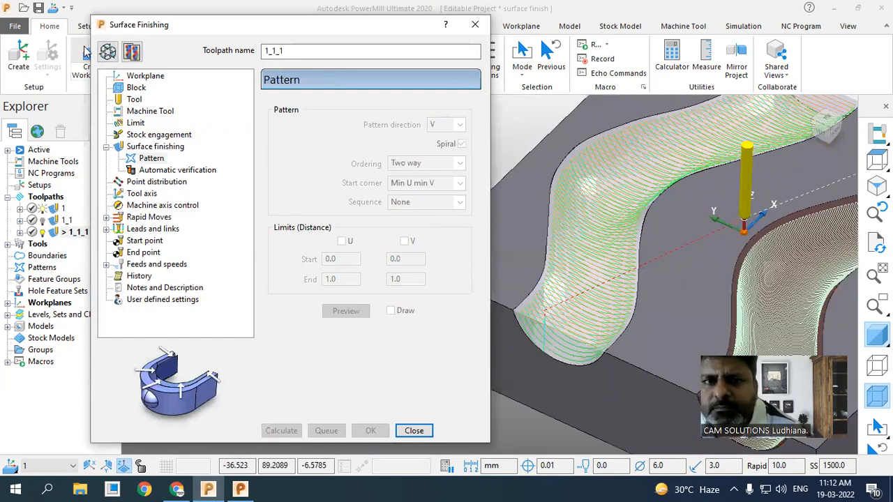
# Turn Spiral off for toolpath 1_1_1 and recalculate it with two-way ordering
pyautogui.click(110, 52)
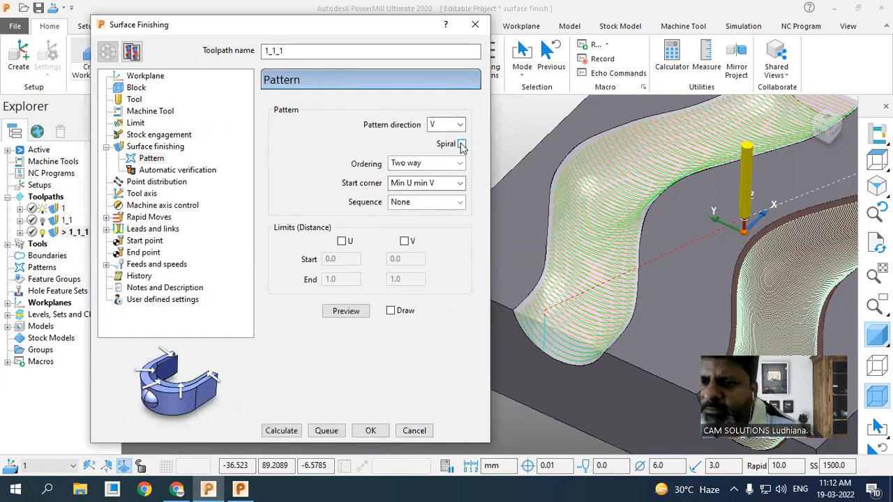
pyautogui.click(290, 431)
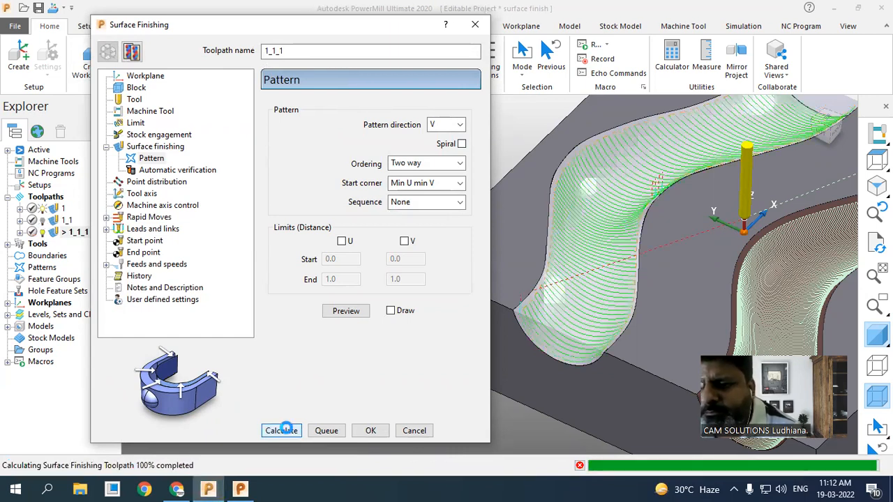
# Unlock toolpath 1_1_1 and enable both the U and V distance limits of its pattern
pyautogui.click(107, 51)
pyautogui.click(341, 241)
pyautogui.click(404, 240)
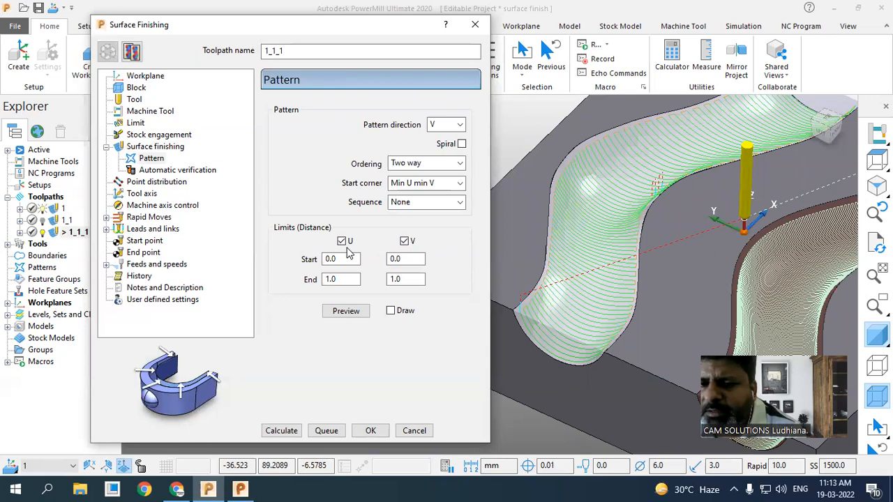
# Try to calculate toolpath 1_1_1 with a U end limit of 0.5 and with 0.1, and restore it to 1.0
pyautogui.scroll(-3, 597, 287)
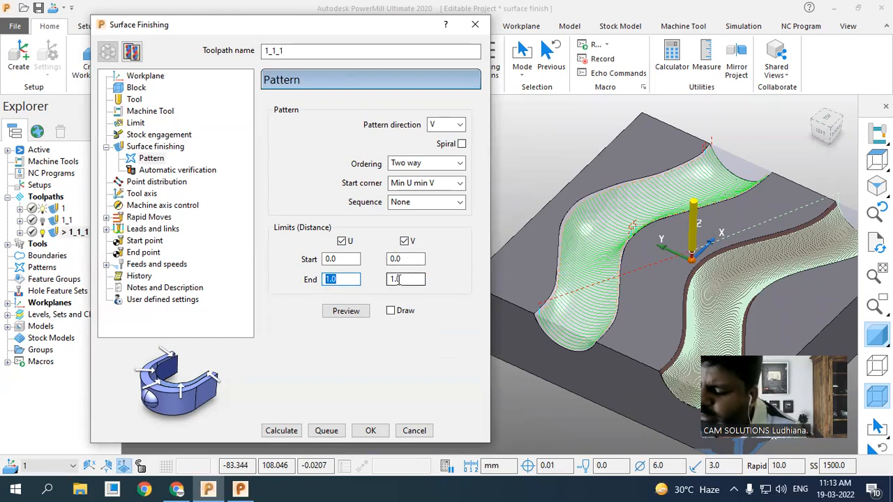
pyautogui.write('.5')
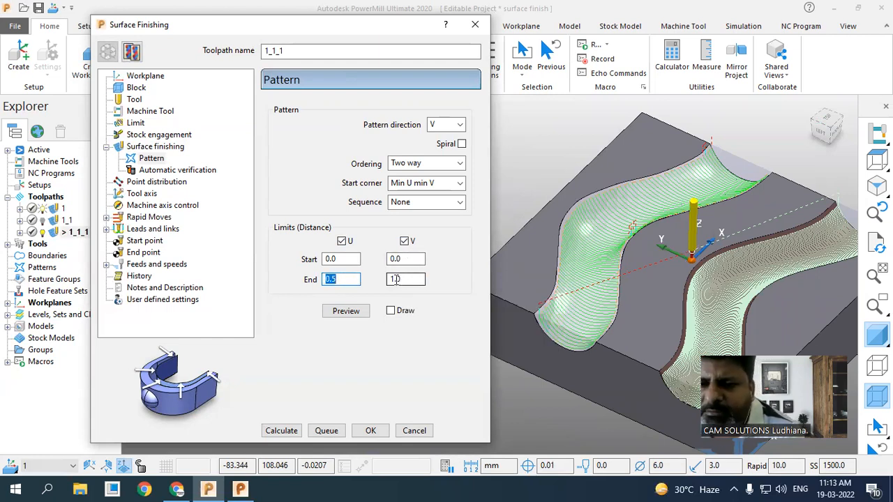
pyautogui.click(282, 431)
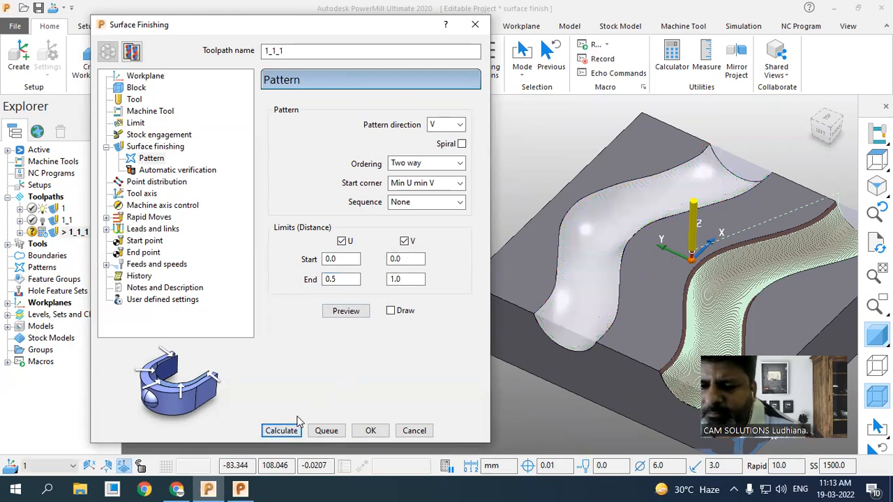
pyautogui.click(281, 431)
pyautogui.click(340, 280)
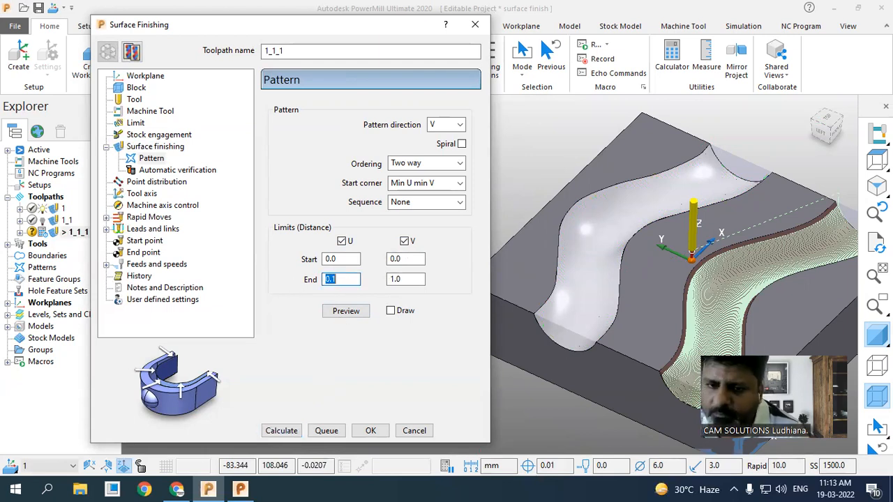
pyautogui.click(276, 431)
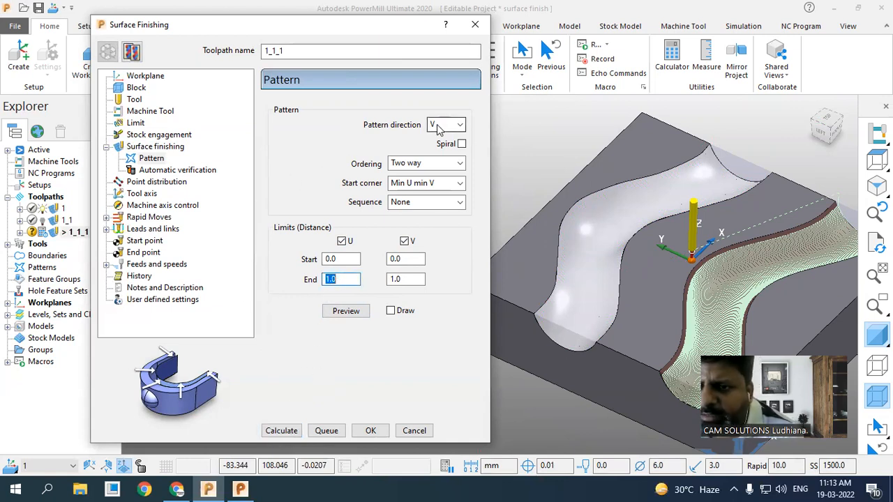
# Disable the U limit and calculate toolpath 1_1_1 with a V end limit of 0.5 and again with 0.8
pyautogui.doubleClick(410, 279)
pyautogui.click(341, 241)
pyautogui.doubleClick(394, 279)
pyautogui.write('.5')
pyautogui.click(280, 431)
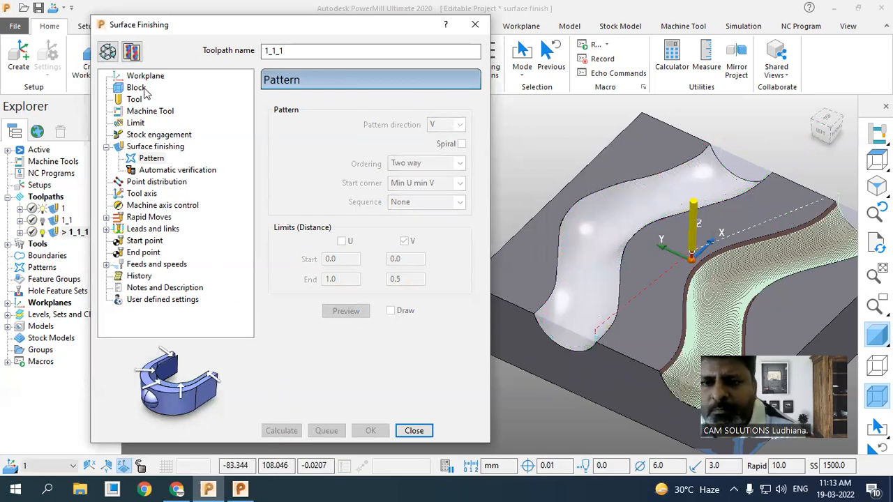
pyautogui.click(107, 51)
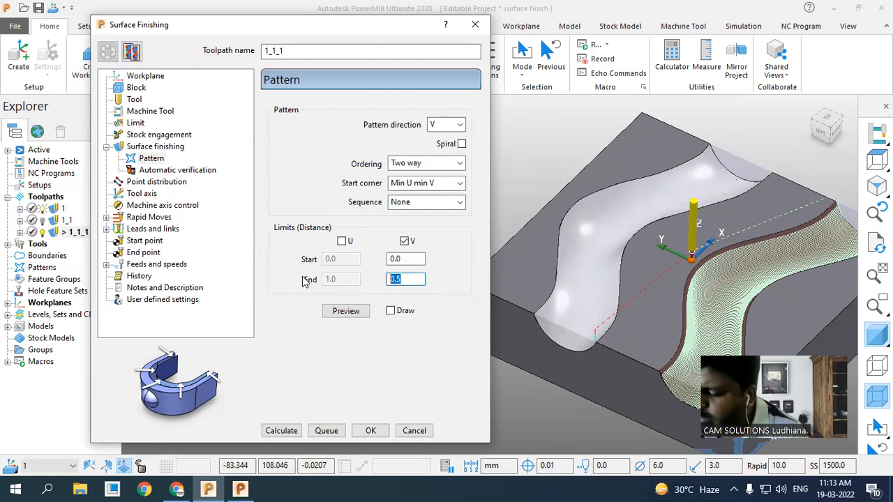
pyautogui.click(281, 431)
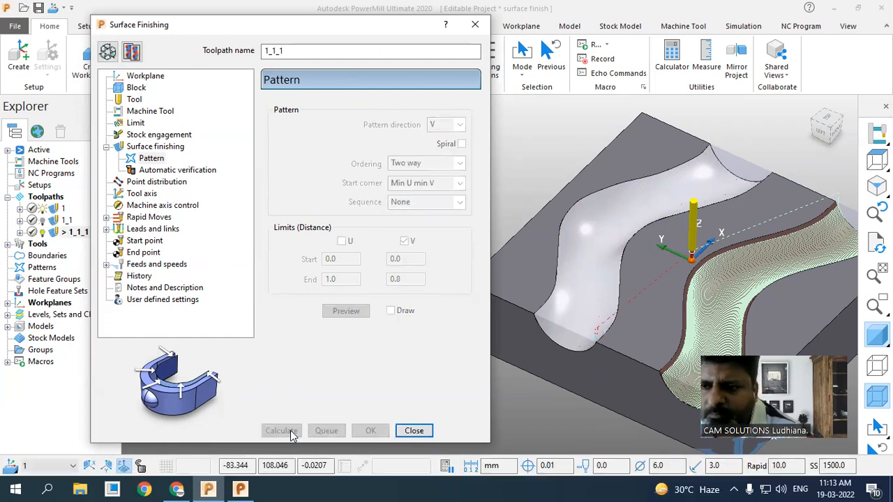
# Limit toolpath 1_1_1 in V from 0.5 to 1.0, draw the pattern preview, calculate and close the settings
pyautogui.click(105, 51)
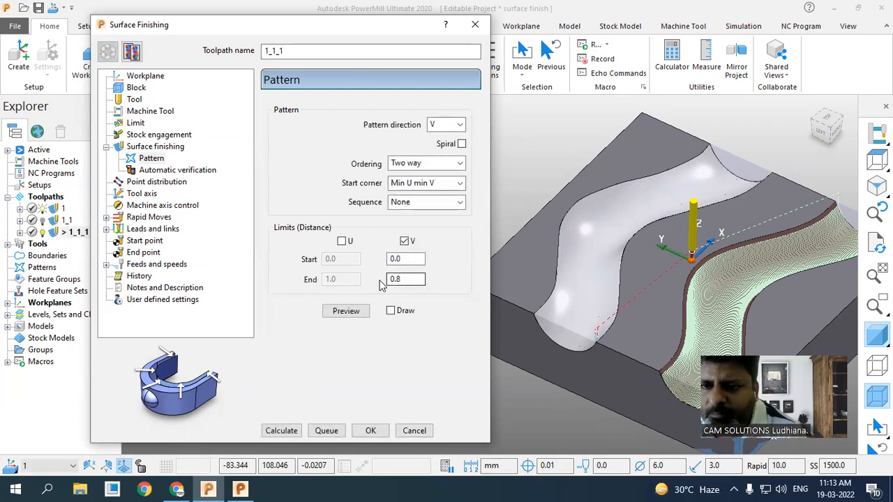
pyautogui.doubleClick(403, 279)
pyautogui.write('0')
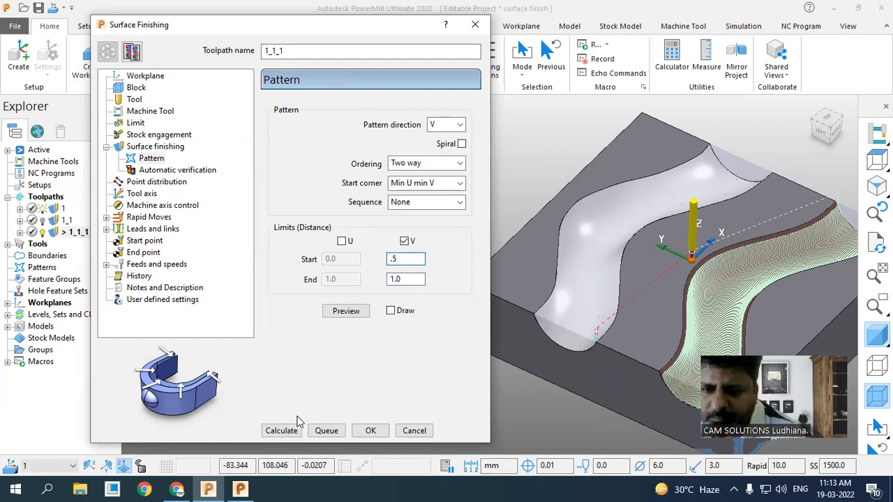
pyautogui.click(344, 311)
pyautogui.click(390, 311)
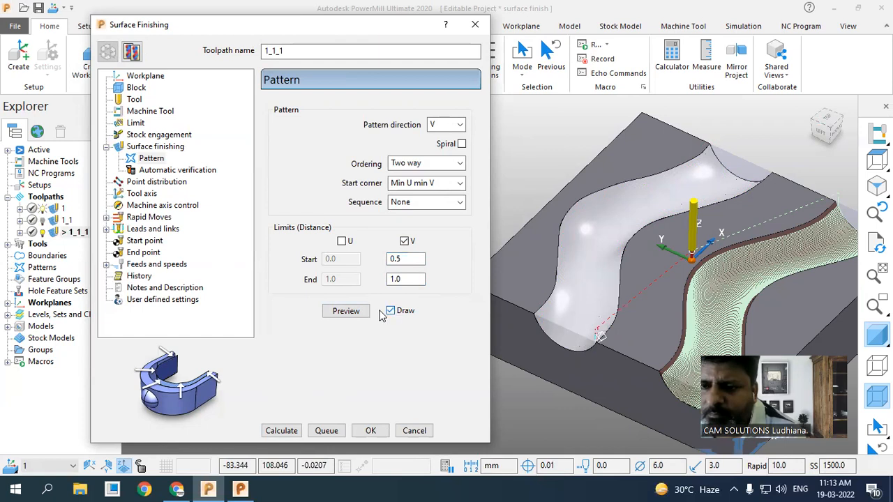
pyautogui.click(282, 431)
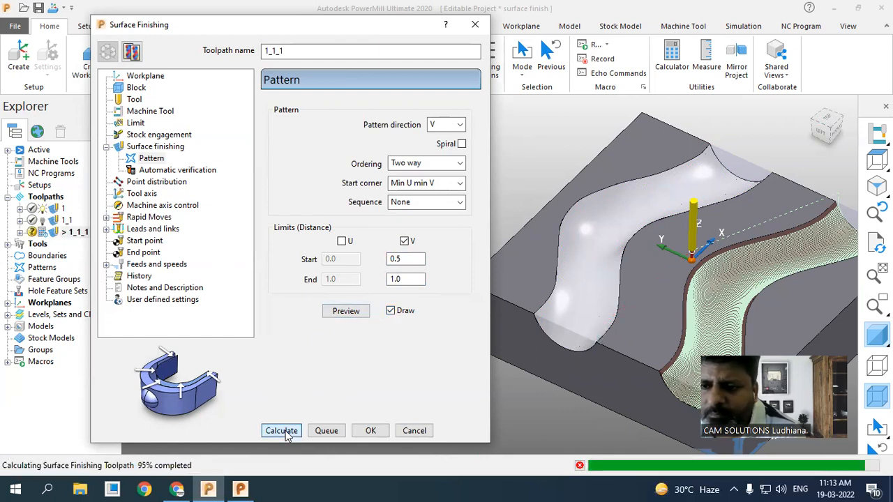
pyautogui.click(414, 430)
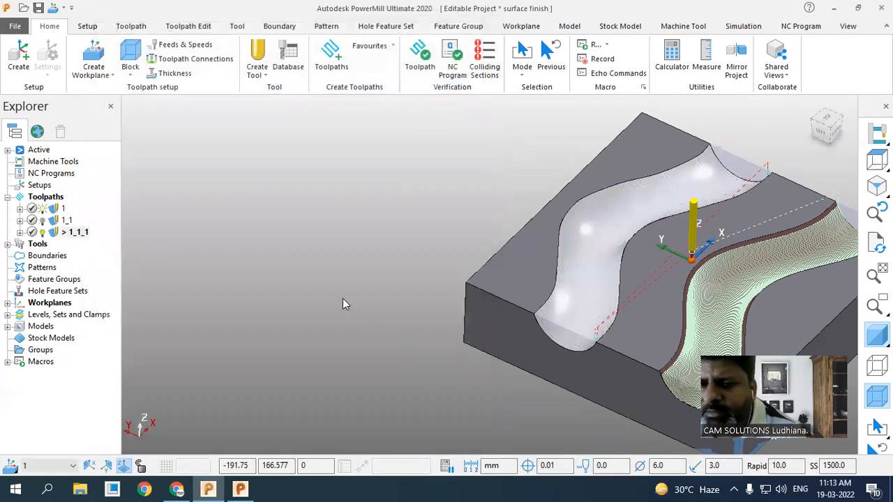
# Open the settings of toolpath 1_1, unlock its pattern for editing and enable a V limit ending at 0.5
pyautogui.scroll(-3, 342, 298)
pyautogui.rightClick(66, 220)
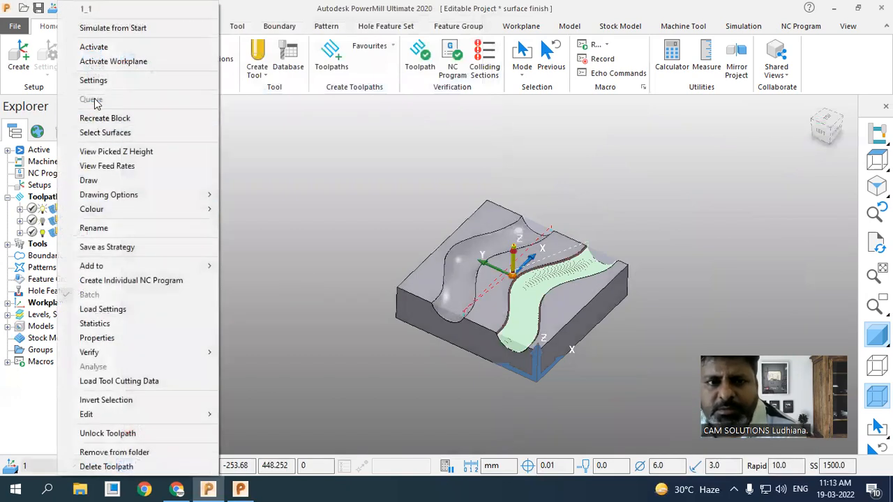
pyautogui.click(94, 83)
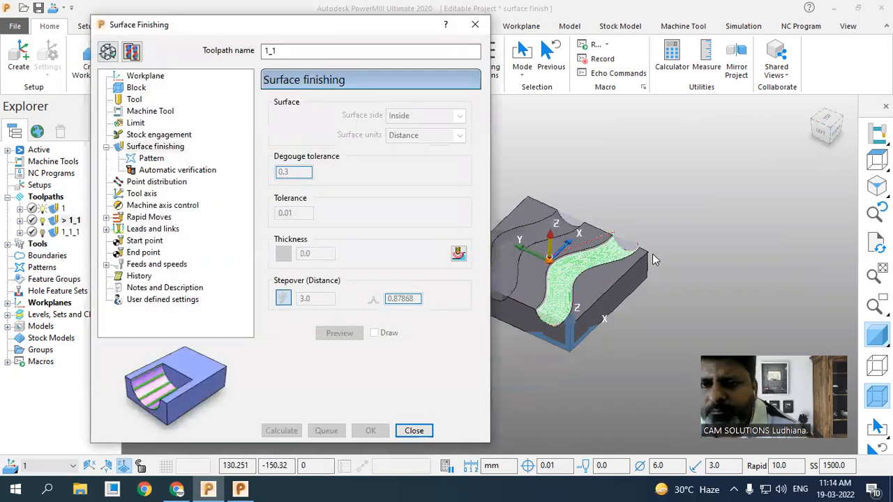
pyautogui.click(147, 159)
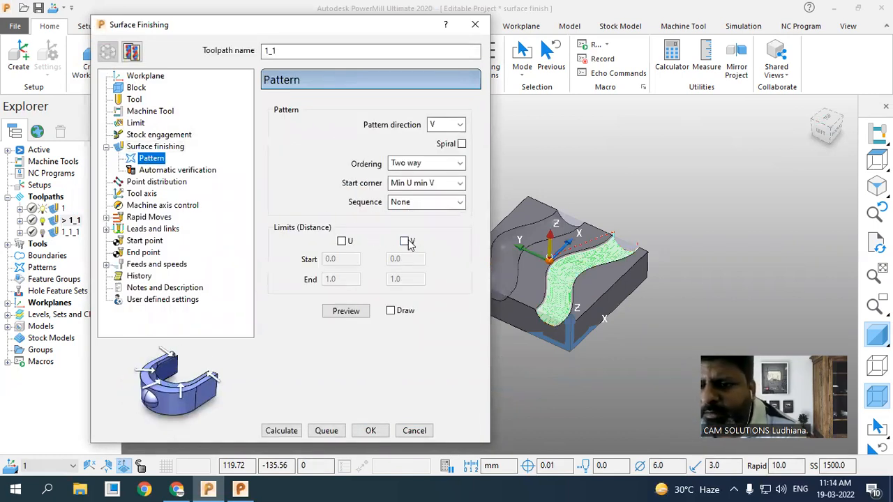
pyautogui.click(406, 241)
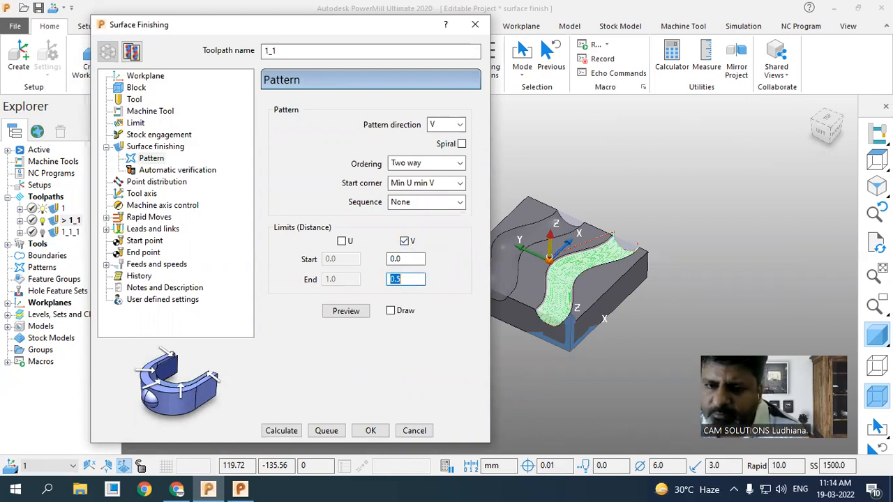
# Preview the V-limited pattern on the first groove, calculate toolpath 1_1 and hide toolpath 1
pyautogui.click(346, 312)
pyautogui.scroll(5, 560, 292)
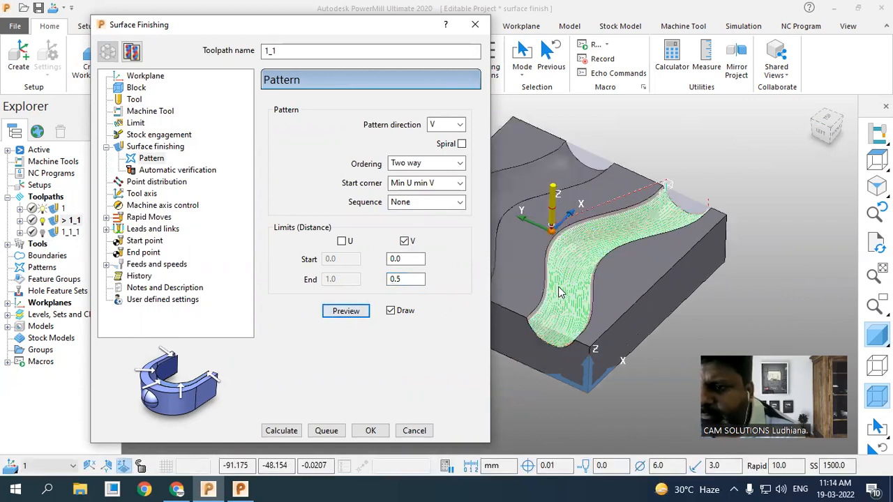
pyautogui.click(286, 430)
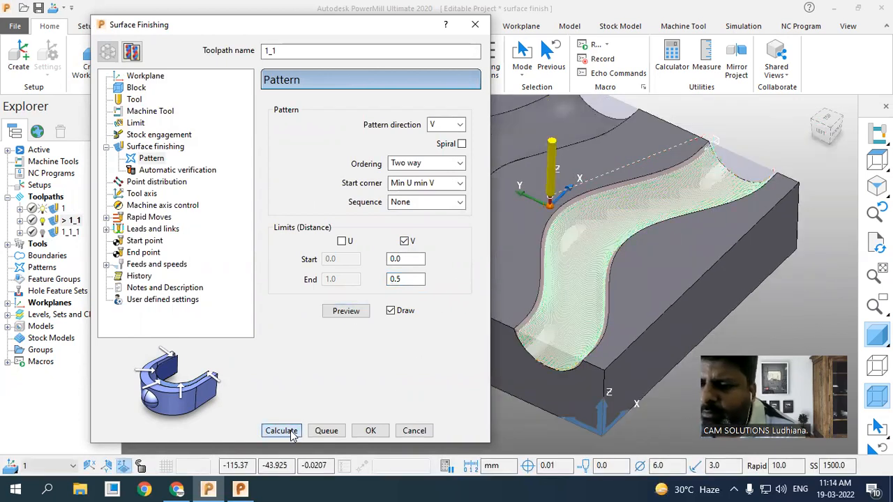
pyautogui.click(46, 210)
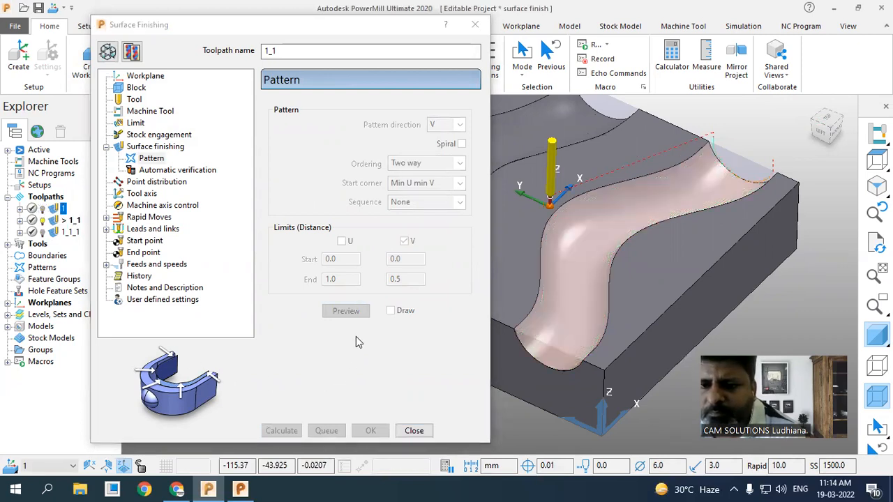
# Unlock the pattern settings of toolpath 1_1, set the V limits from 0.5 to 1.0 and calculate
pyautogui.click(108, 51)
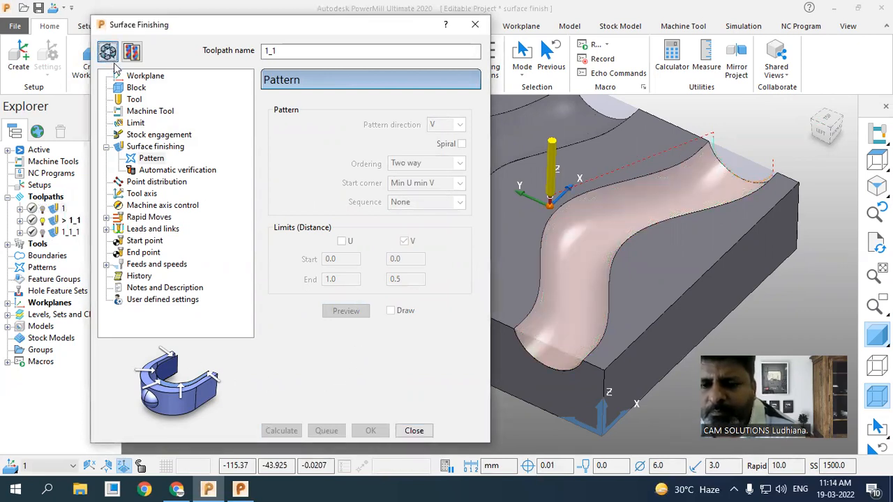
pyautogui.doubleClick(414, 278)
pyautogui.write('1.0')
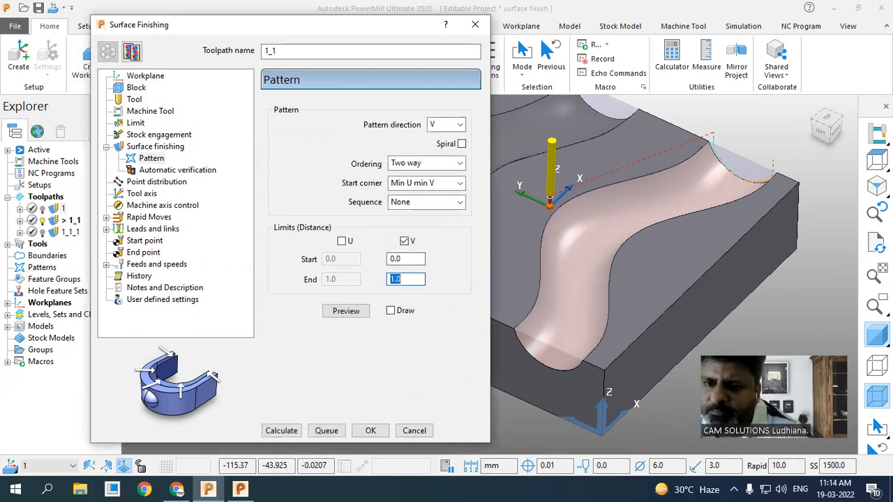
pyautogui.doubleClick(397, 279)
pyautogui.doubleClick(398, 258)
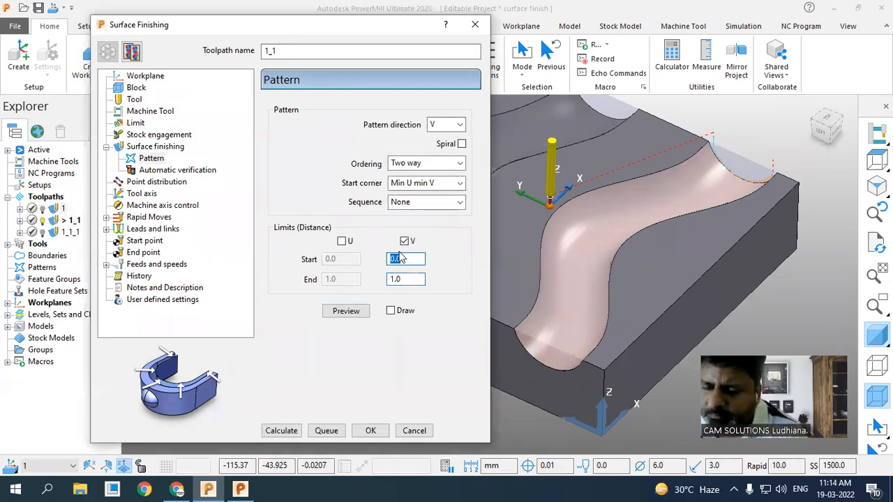
pyautogui.click(286, 432)
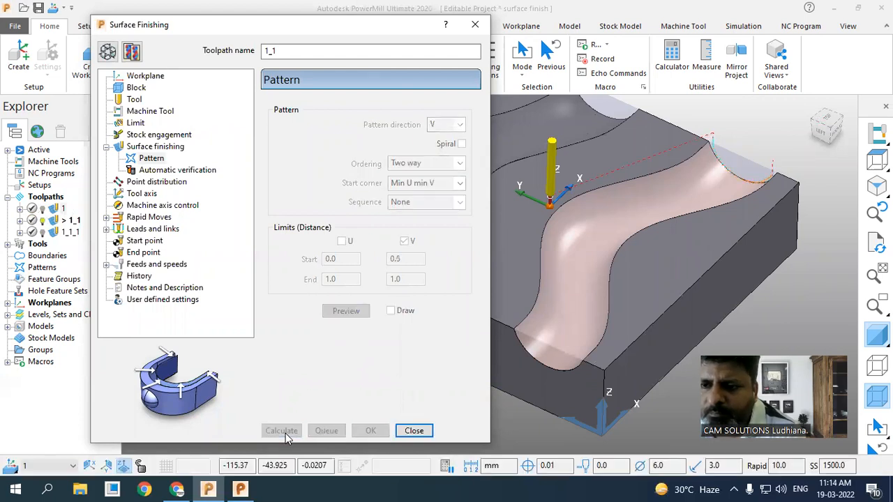
# Set the sequence of toolpath 1_1 to In to out and calculate it
pyautogui.click(106, 51)
pyautogui.click(460, 201)
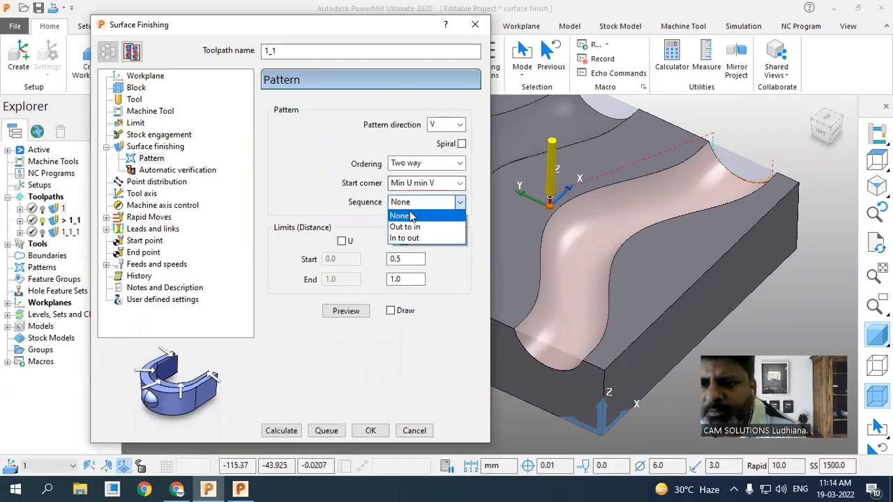
pyautogui.click(410, 238)
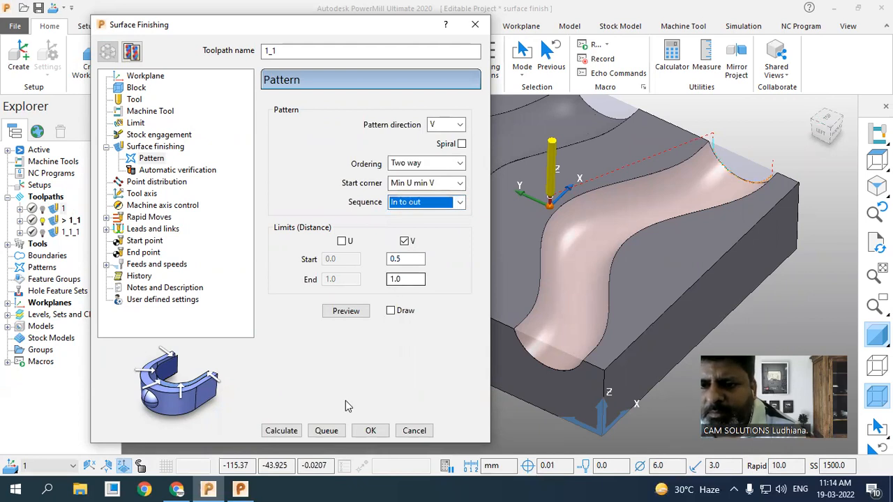
pyautogui.click(280, 430)
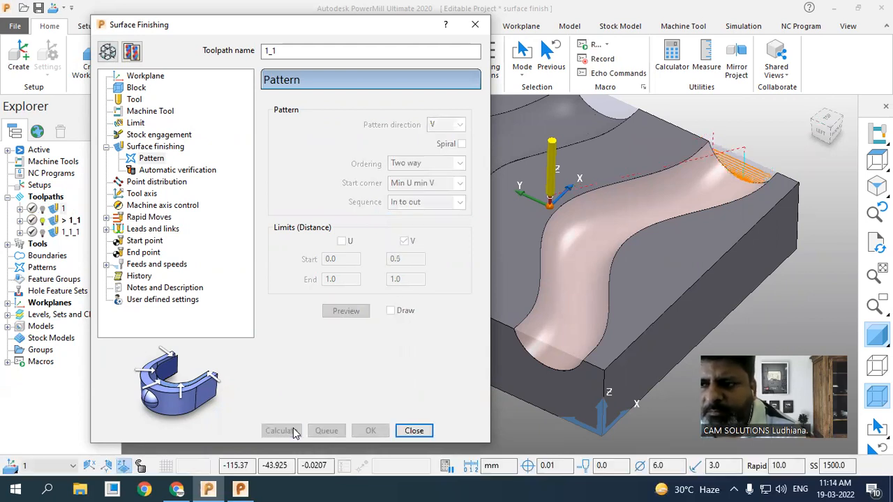
pyautogui.scroll(3, 703, 174)
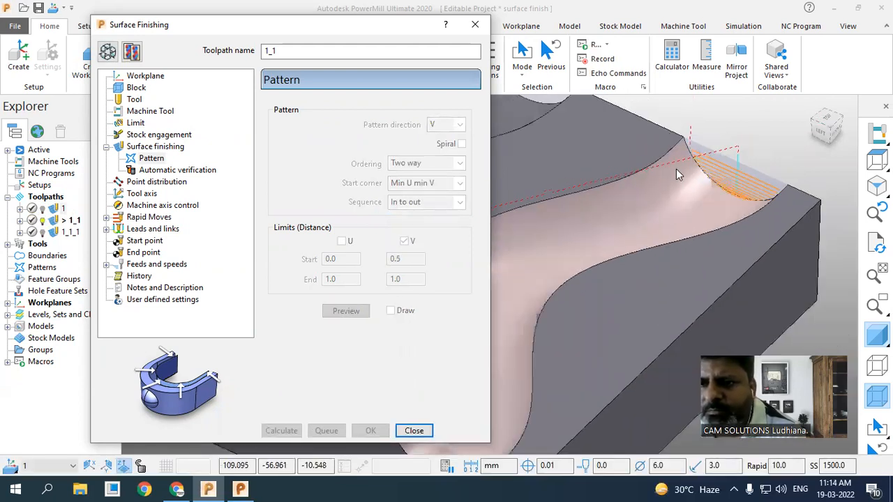
# Change the sequence of toolpath 1_1 to Out to in and recalculate it
pyautogui.click(108, 51)
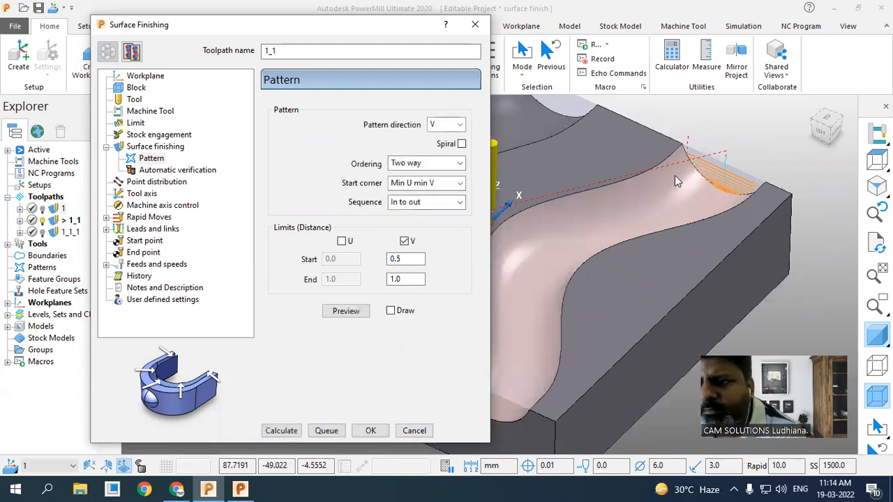
pyautogui.scroll(-5, 509, 295)
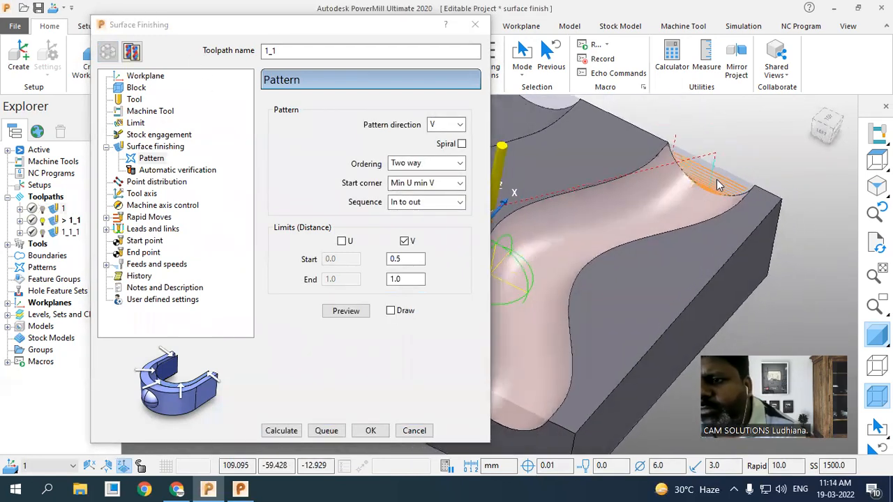
pyautogui.moveTo(755, 179); pyautogui.dragTo(825, 356, button='middle')
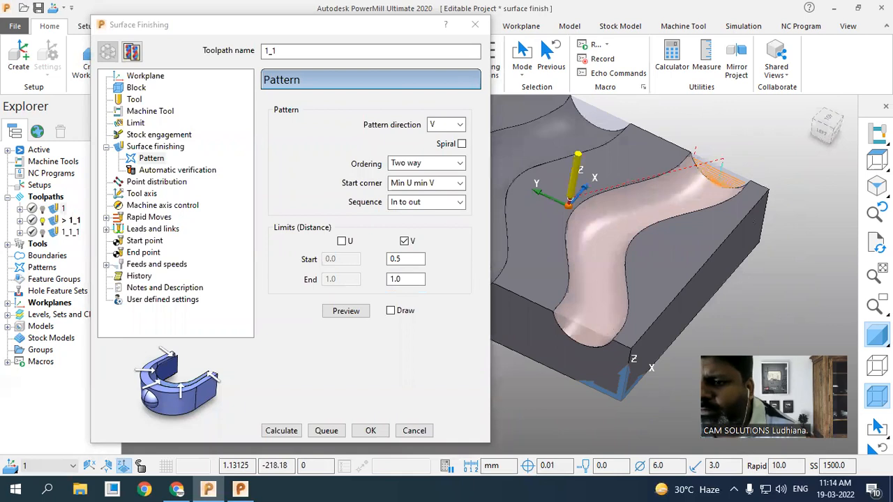
pyautogui.click(427, 203)
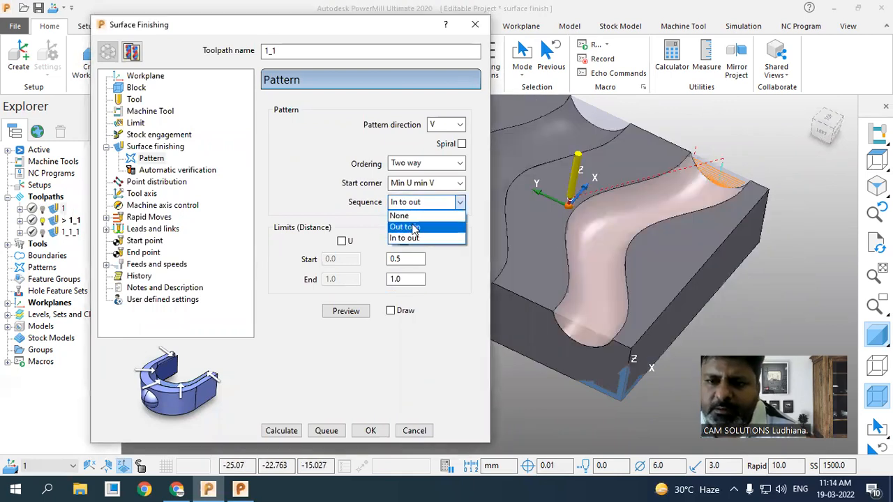
pyautogui.click(414, 227)
pyautogui.click(277, 431)
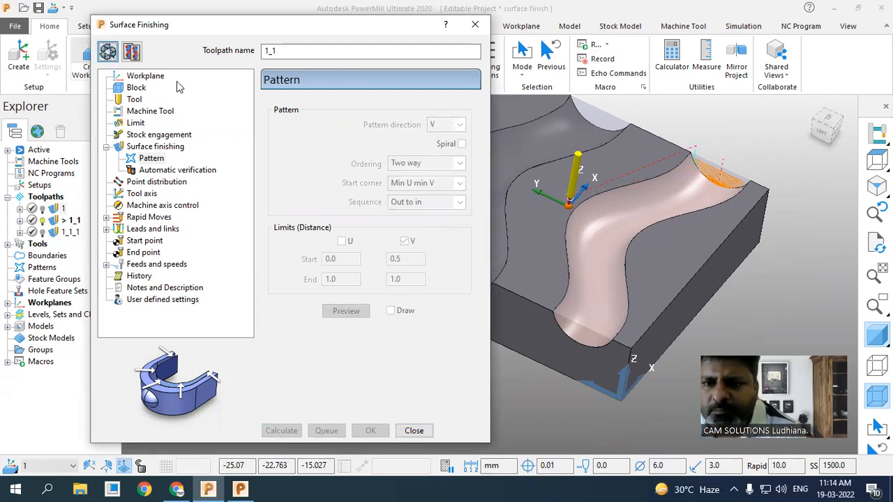
# Disable the V limit of toolpath 1_1 and recalculate it across the full groove surface
pyautogui.click(107, 52)
pyautogui.click(405, 241)
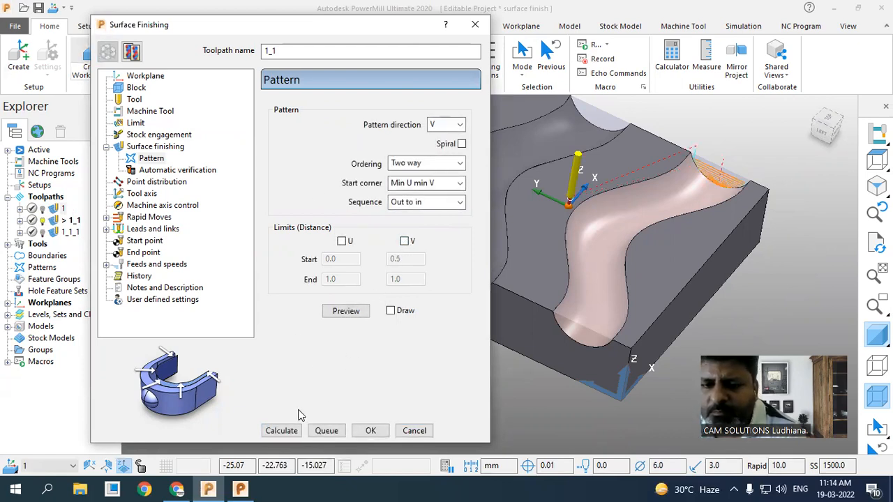
pyautogui.click(291, 432)
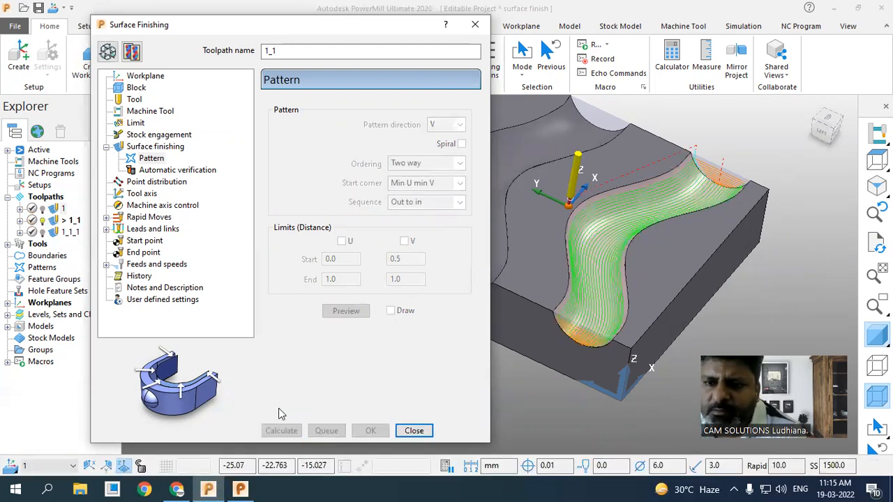
# Enable the Spiral pattern for toolpath 1_1, calculate it and inspect the passes on the groove
pyautogui.click(108, 52)
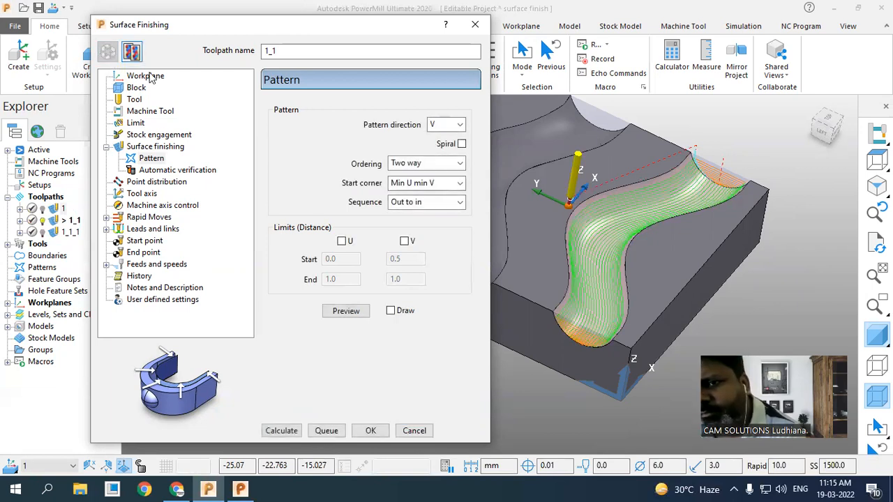
pyautogui.click(461, 145)
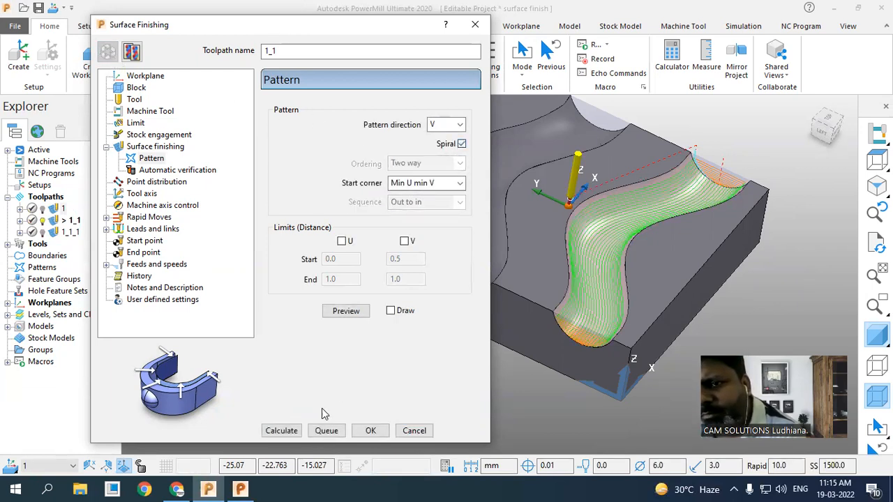
pyautogui.click(278, 432)
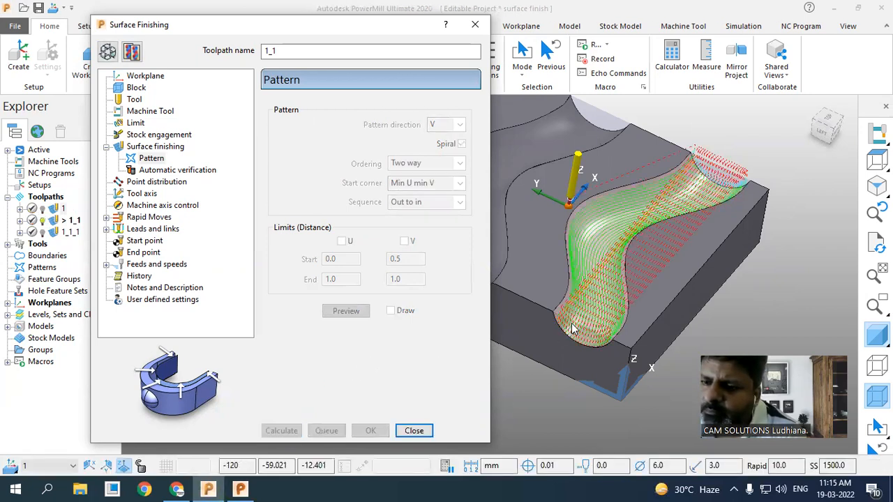
pyautogui.scroll(5, 573, 290)
pyautogui.scroll(-3, 572, 290)
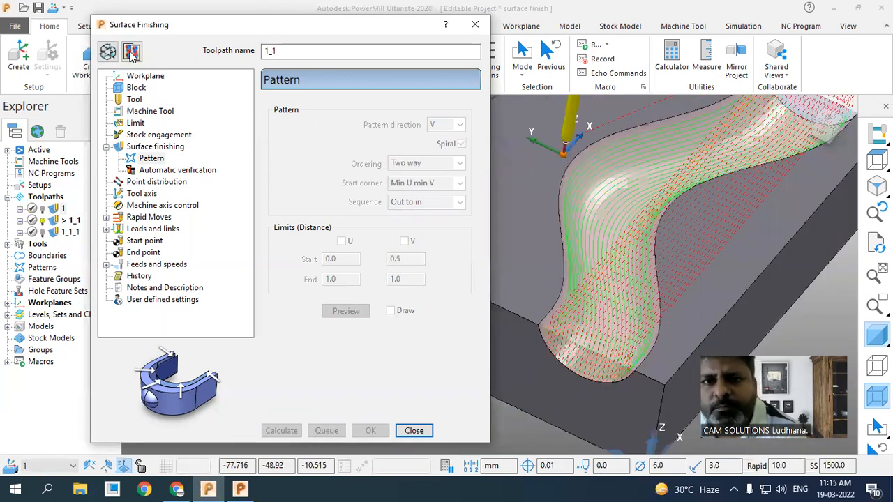
# Unlock toolpath 1_1, change its pattern direction to U and recalculate it
pyautogui.click(450, 125)
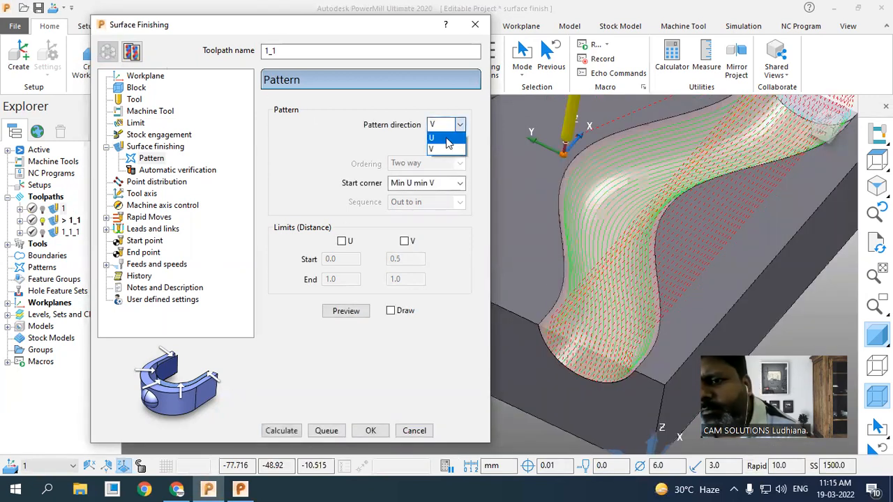
pyautogui.click(440, 136)
pyautogui.click(286, 430)
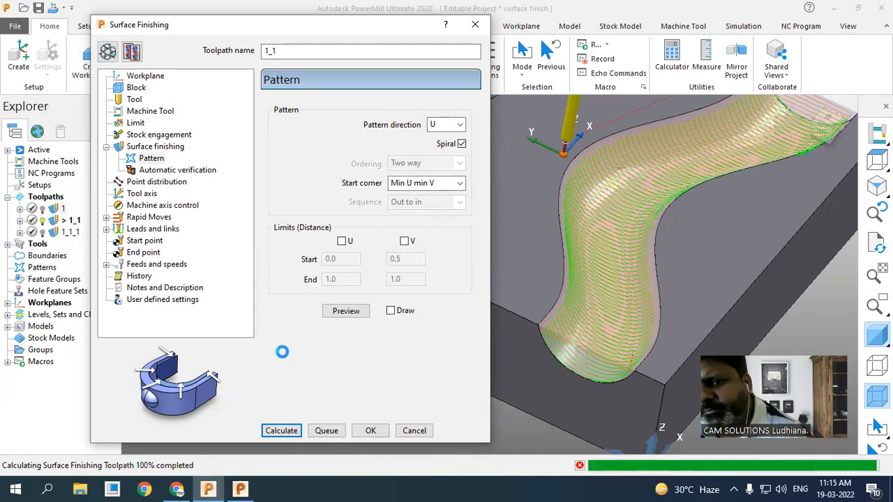
pyautogui.scroll(-3, 588, 352)
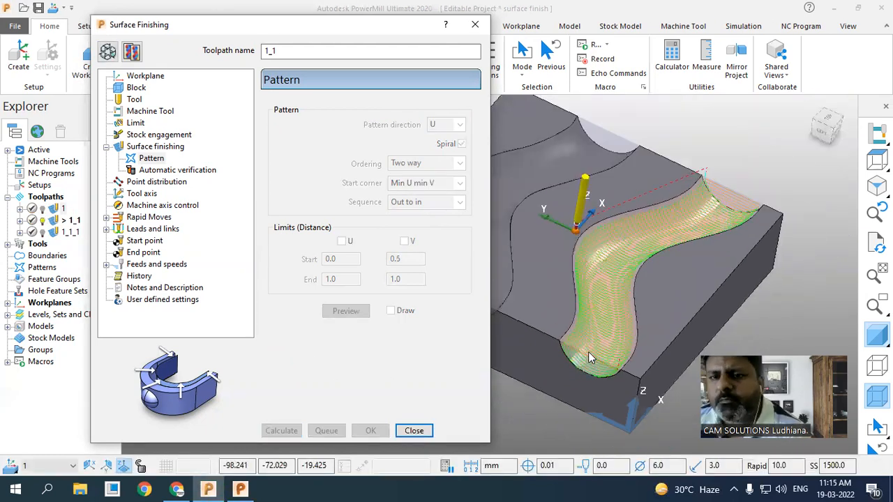
# Disable the Spiral option in the U-direction pattern of toolpath 1_1 and recalculate it
pyautogui.click(107, 52)
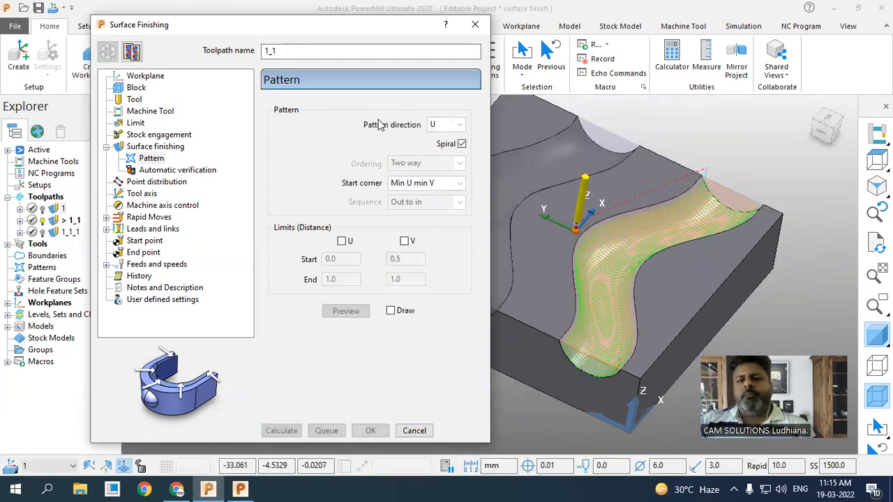
pyautogui.click(462, 144)
pyautogui.click(281, 430)
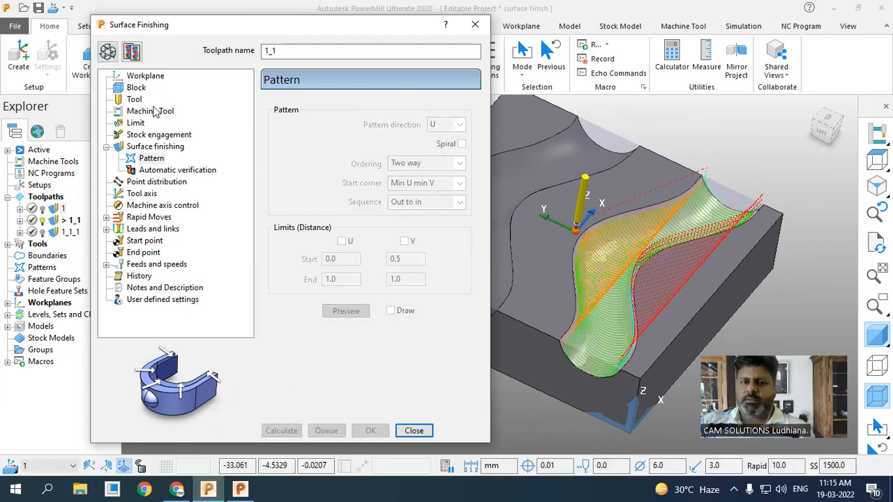
# Set the sequence of toolpath 1_1 to None, recalculate it and close the Surface Finishing settings
pyautogui.click(107, 51)
pyautogui.click(419, 201)
pyautogui.click(413, 217)
pyautogui.click(290, 433)
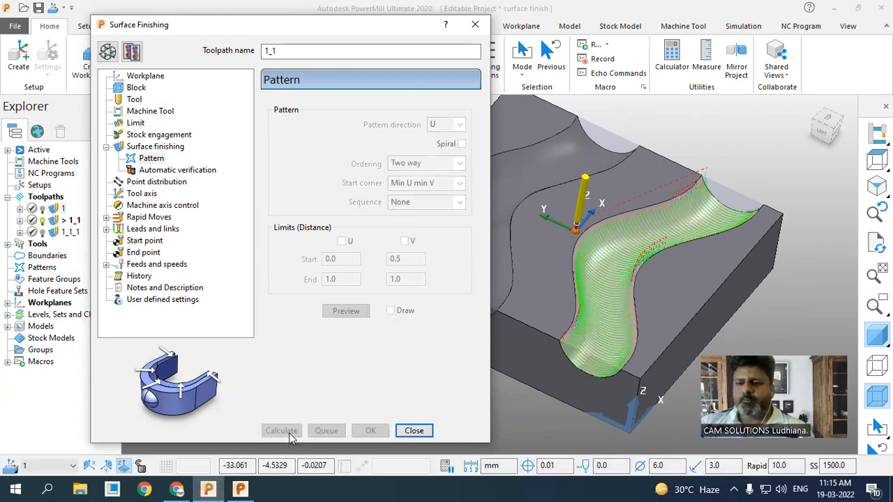
pyautogui.scroll(2, 589, 303)
pyautogui.moveTo(590, 300); pyautogui.dragTo(606, 272, button='middle')
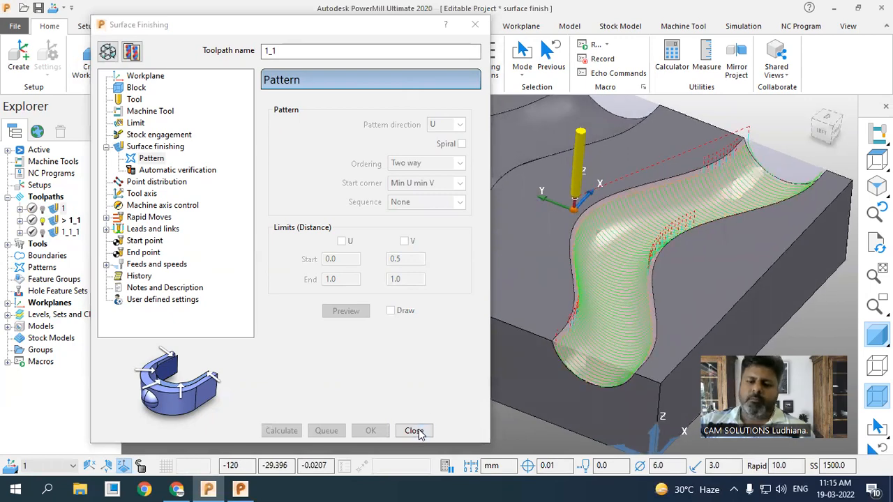
pyautogui.click(414, 430)
# Examine the U-direction passes of toolpath 1_1 on the groove in relation to the whole block
pyautogui.scroll(-3, 306, 322)
pyautogui.scroll(4, 460, 293)
pyautogui.moveTo(441, 298); pyautogui.dragTo(610, 353, button='middle')
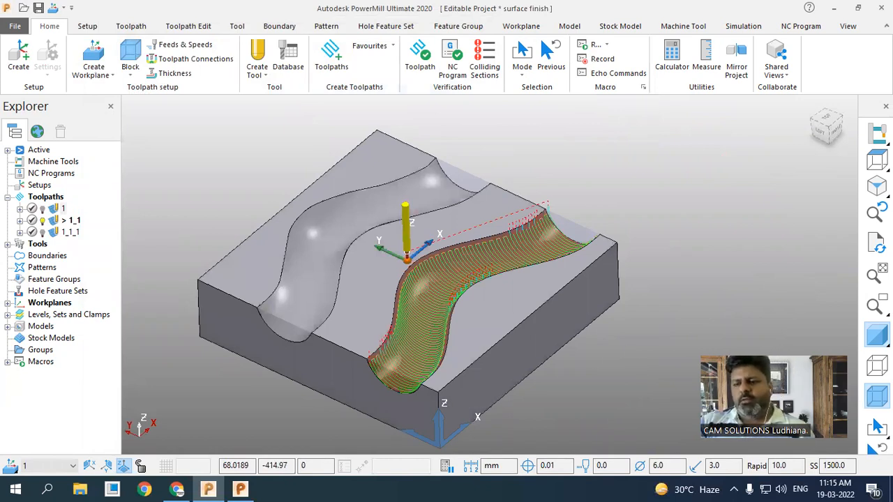
pyautogui.scroll(2, 644, 345)
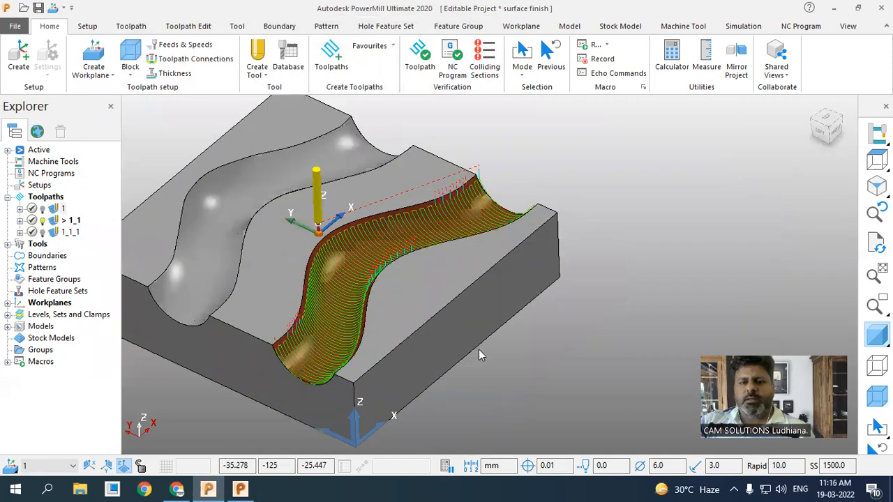
pyautogui.click(42, 234)
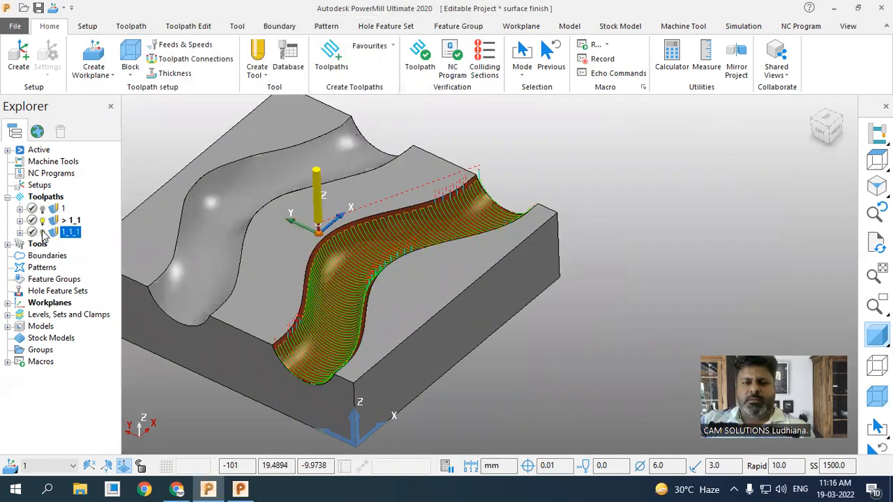
pyautogui.click(43, 209)
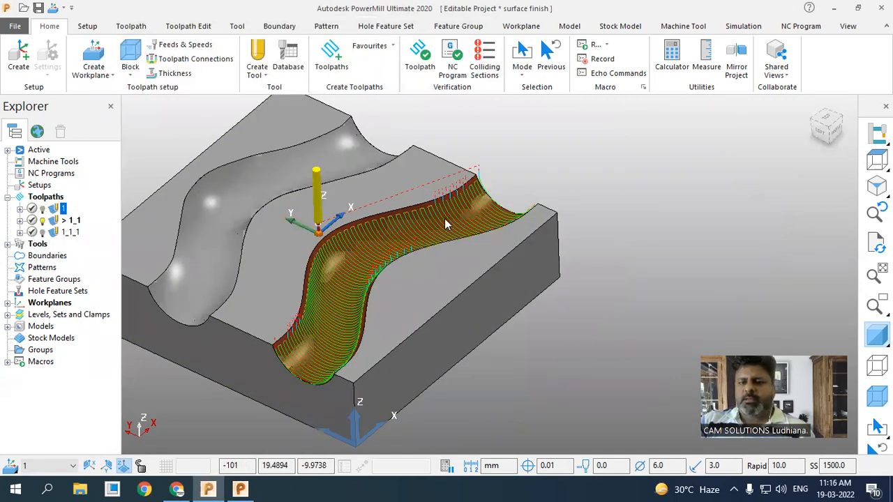
pyautogui.moveTo(581, 211); pyautogui.dragTo(650, 242, button='middle')
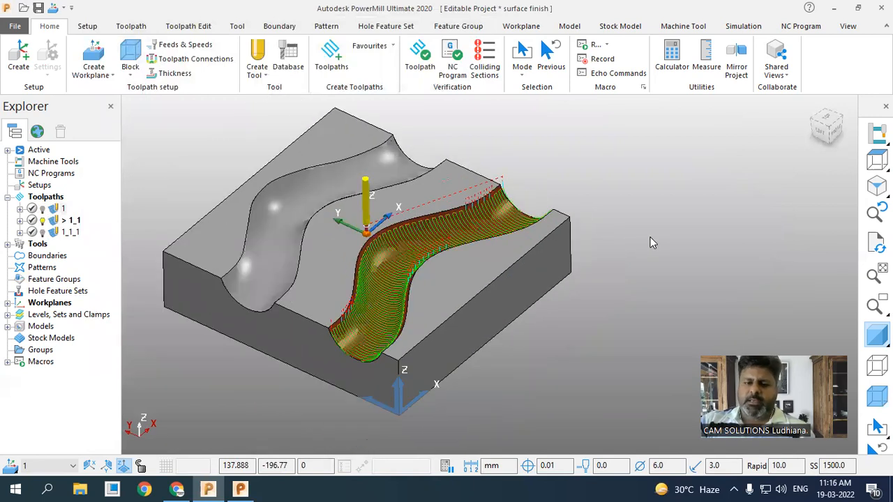
# Try to move one copy of toolpath 1_1 onto the unmachined groove, using the grooves' front corner key-points as references
pyautogui.rightClick(73, 222)
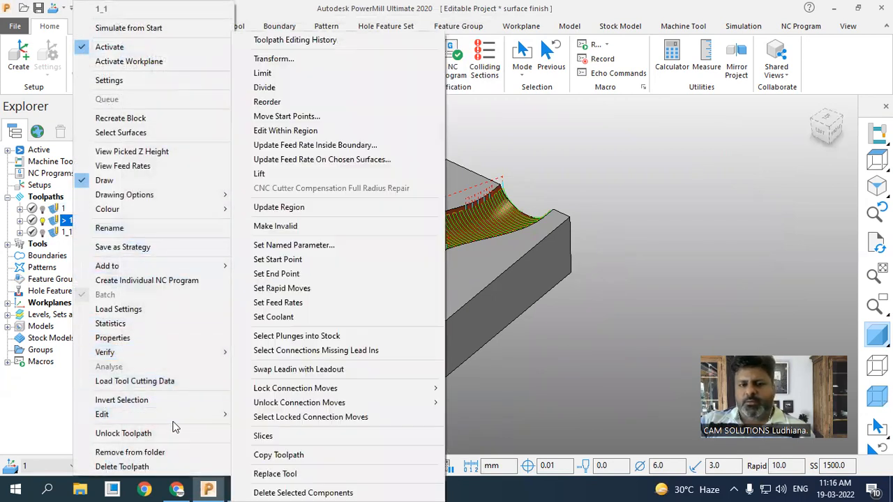
pyautogui.moveTo(217, 417)
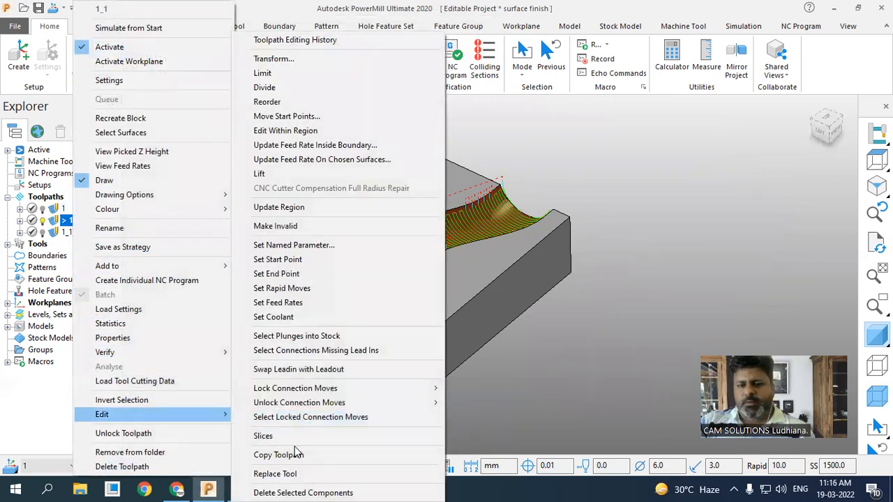
pyautogui.click(279, 59)
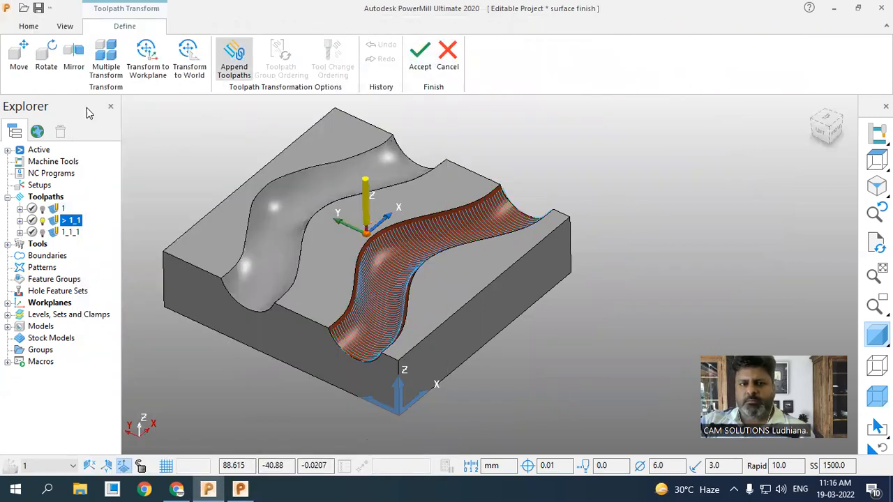
pyautogui.click(19, 59)
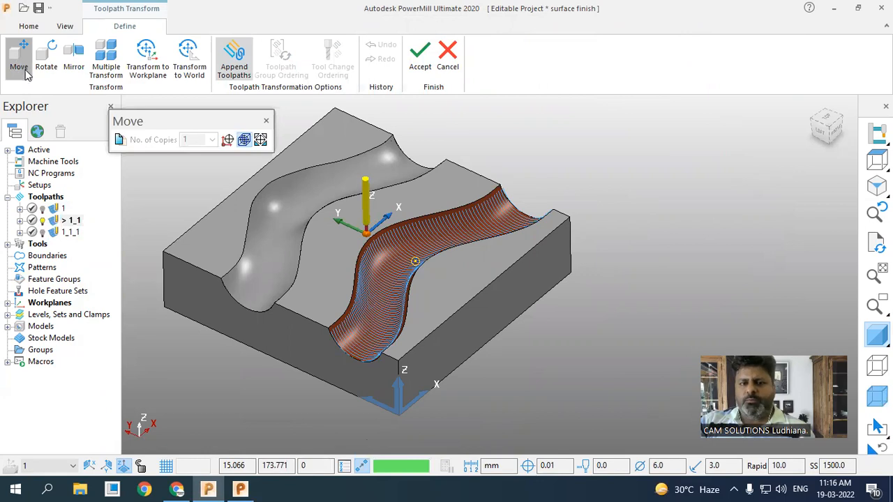
pyautogui.click(121, 141)
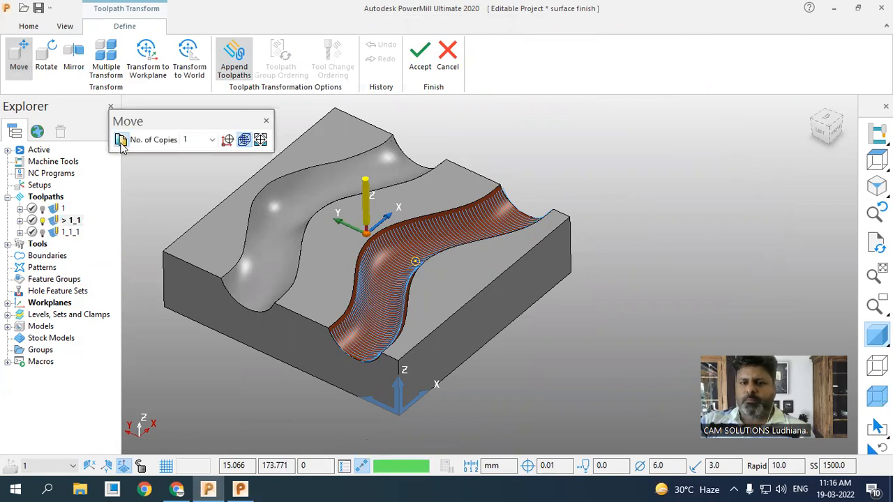
pyautogui.click(261, 142)
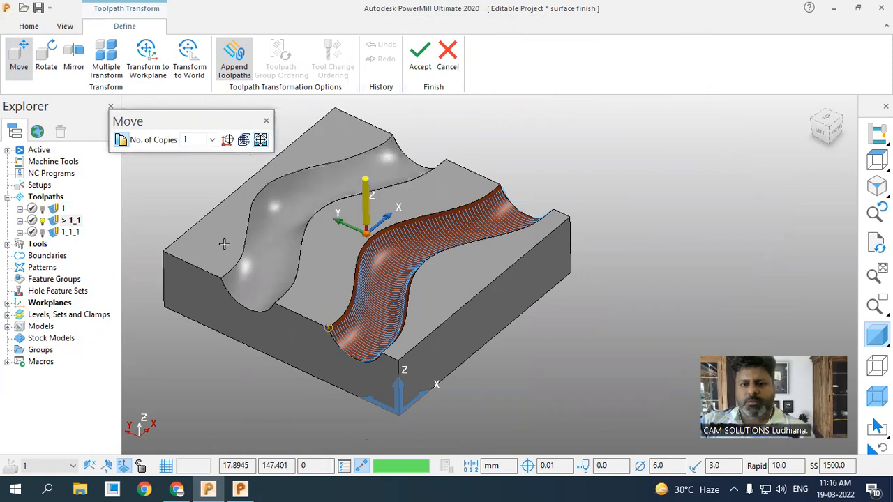
pyautogui.click(220, 279)
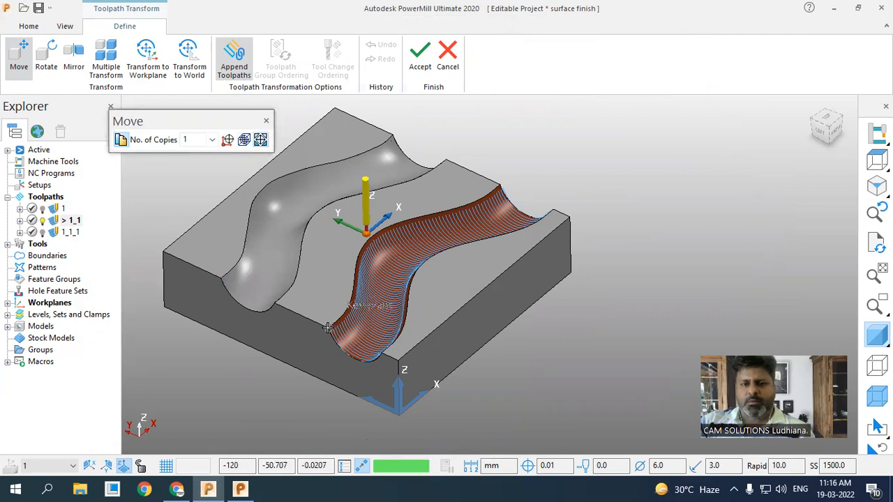
pyautogui.click(325, 327)
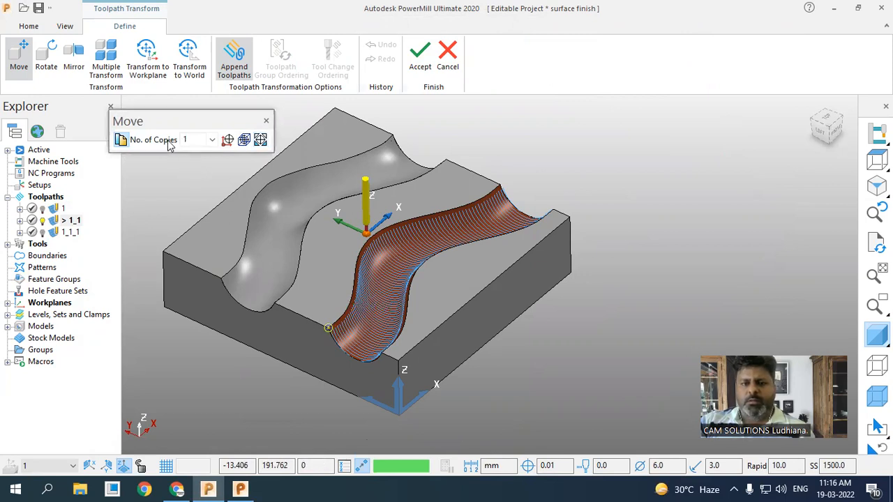
# Reposition the move origin on the front corner key-point of the machined groove and accept the transform of toolpath 1_1
pyautogui.click(228, 140)
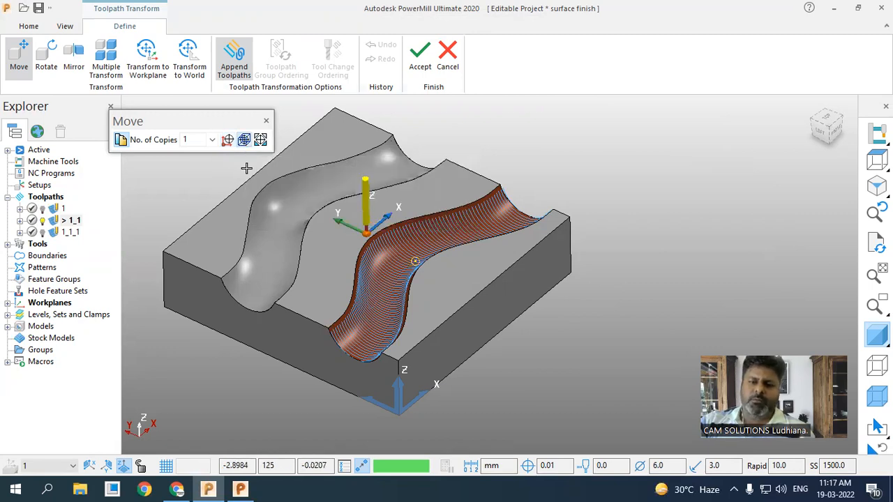
pyautogui.click(329, 331)
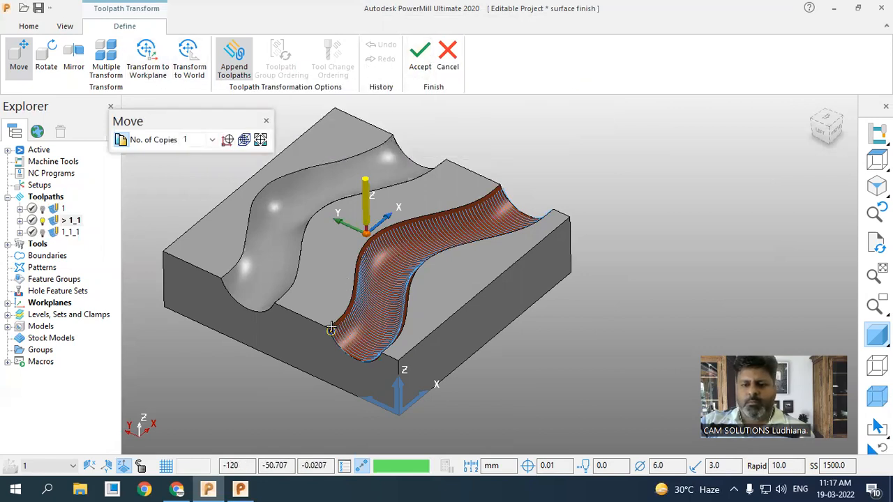
pyautogui.scroll(6, 331, 329)
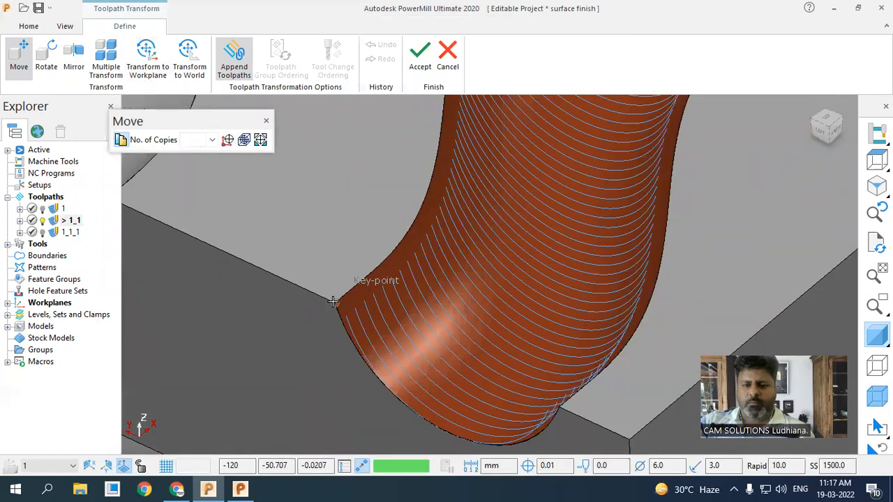
pyautogui.scroll(-2, 407, 298)
pyautogui.scroll(-4, 407, 298)
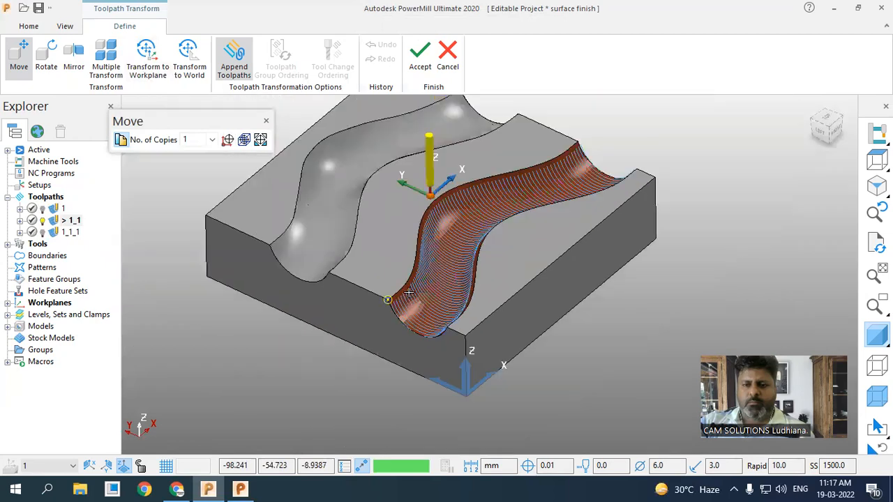
pyautogui.click(419, 57)
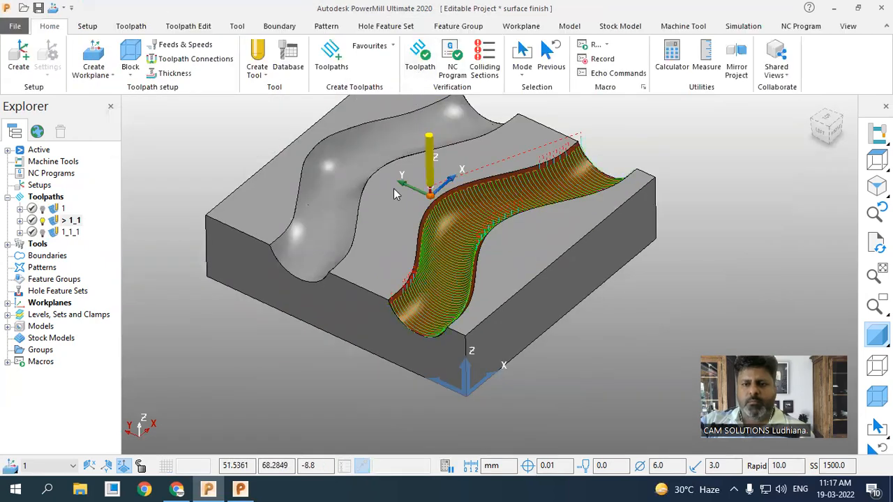
# Restart the Move transform of toolpath 1_1 with copying enabled and place its origin on the machined groove's front corner
pyautogui.rightClick(66, 223)
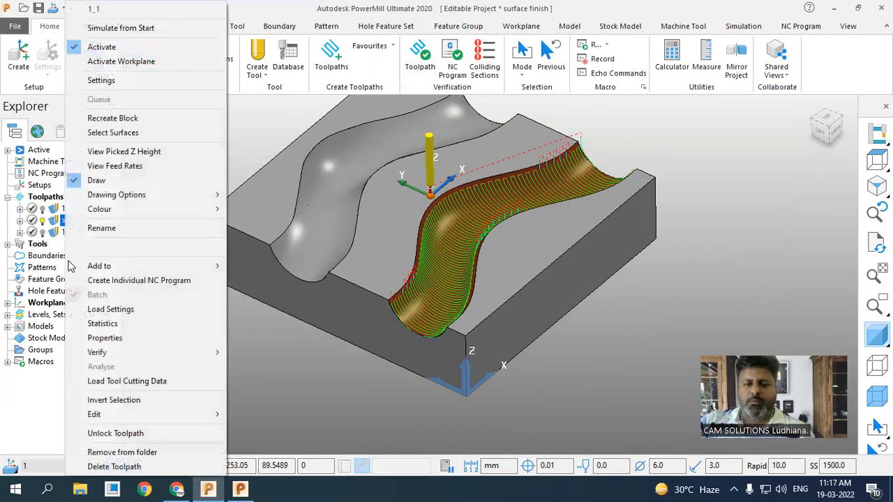
pyautogui.moveTo(140, 414)
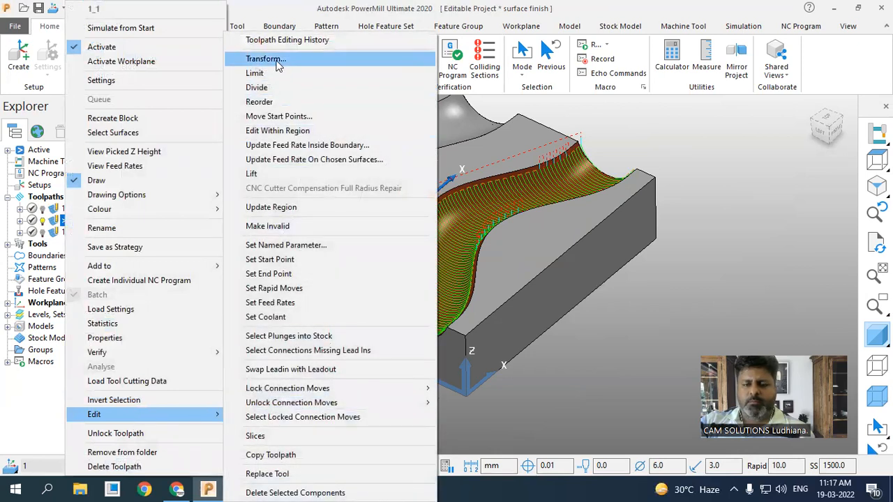
pyautogui.click(277, 61)
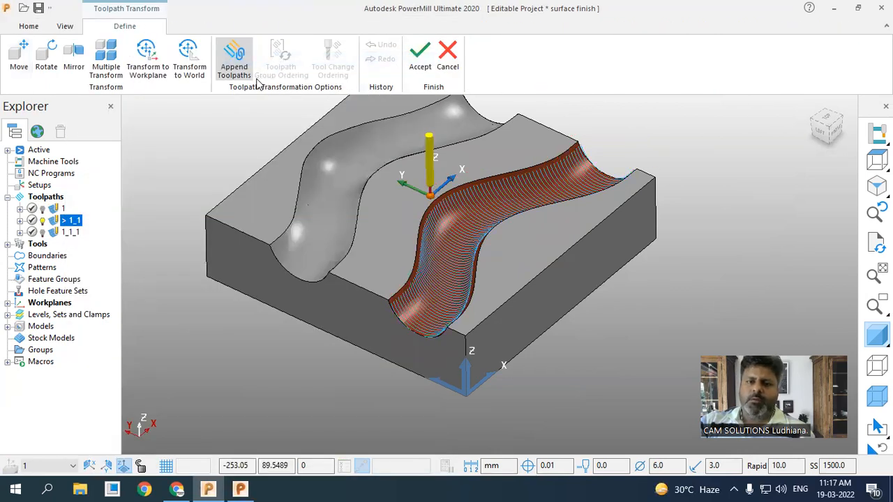
pyautogui.click(21, 68)
pyautogui.click(120, 140)
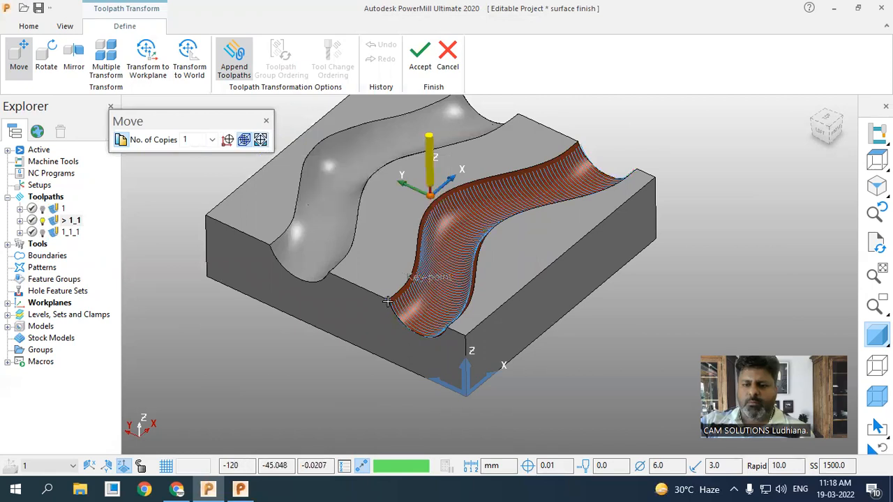
pyautogui.scroll(5, 382, 304)
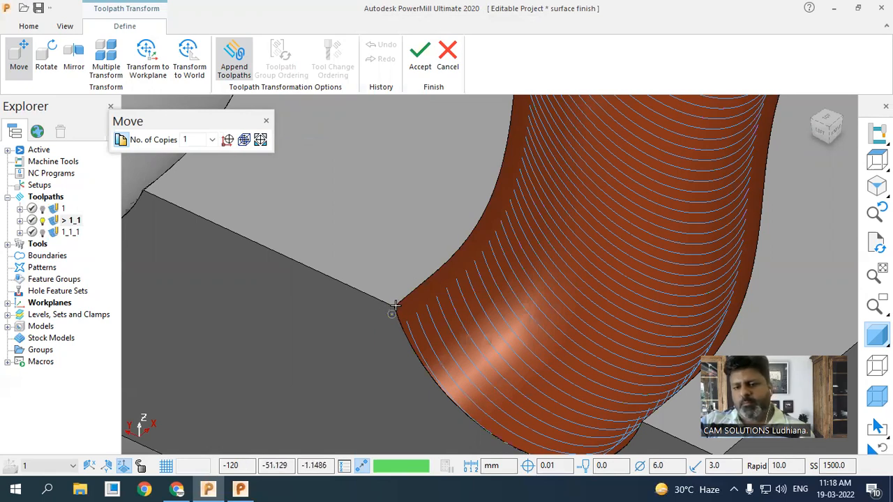
pyautogui.scroll(-5, 395, 305)
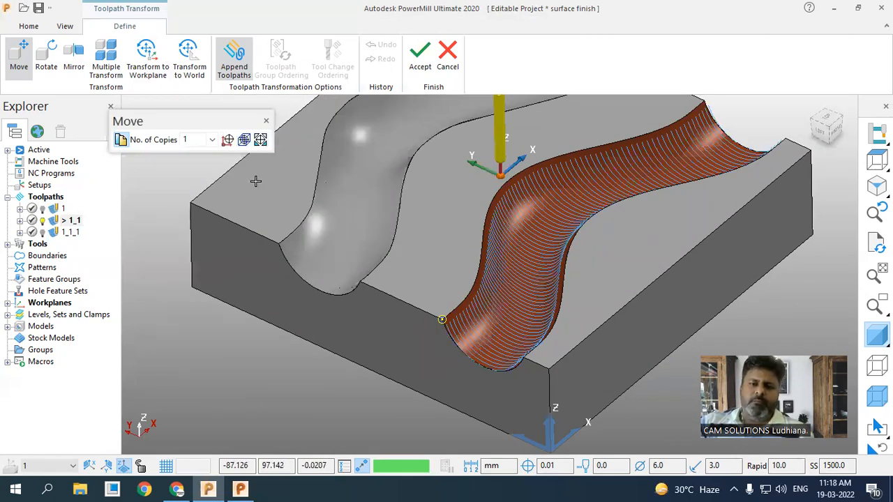
# Set the number of copies for the toolpath move to 2
pyautogui.doubleClick(199, 141)
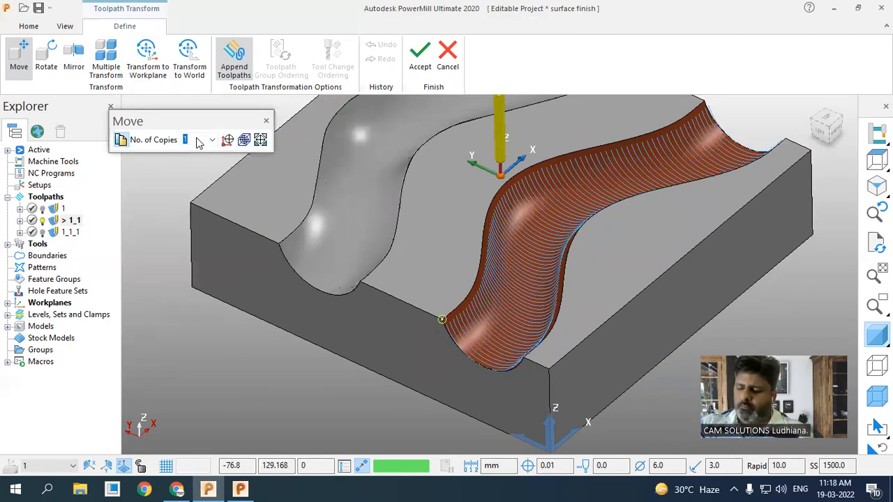
pyautogui.scroll(-4, 336, 305)
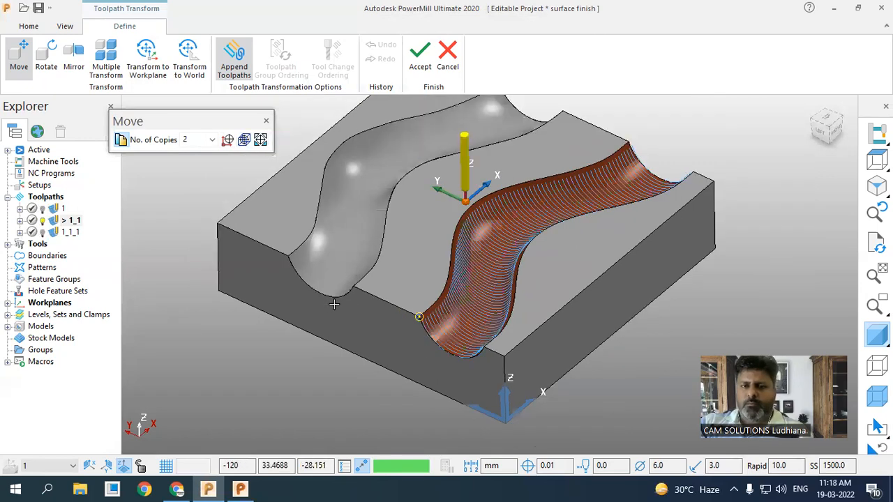
pyautogui.scroll(3, 336, 305)
pyautogui.scroll(-3, 350, 287)
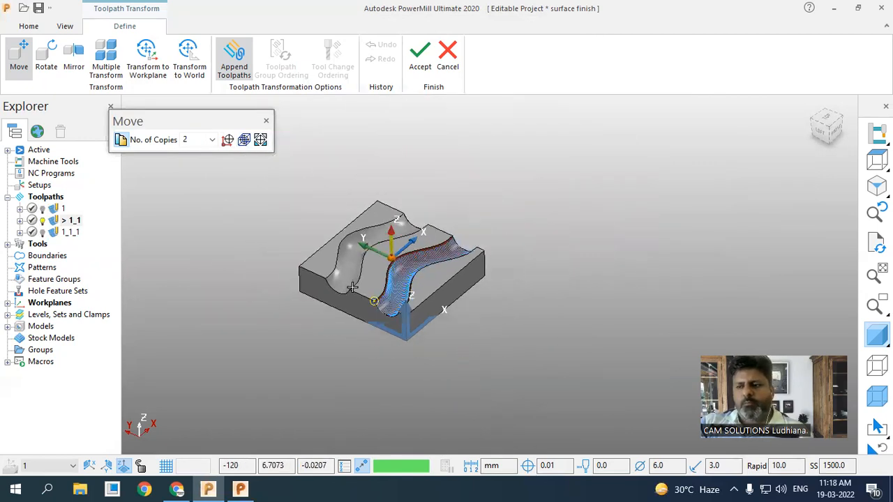
pyautogui.scroll(4, 350, 287)
pyautogui.doubleClick(186, 140)
pyautogui.click(212, 140)
pyautogui.click(211, 141)
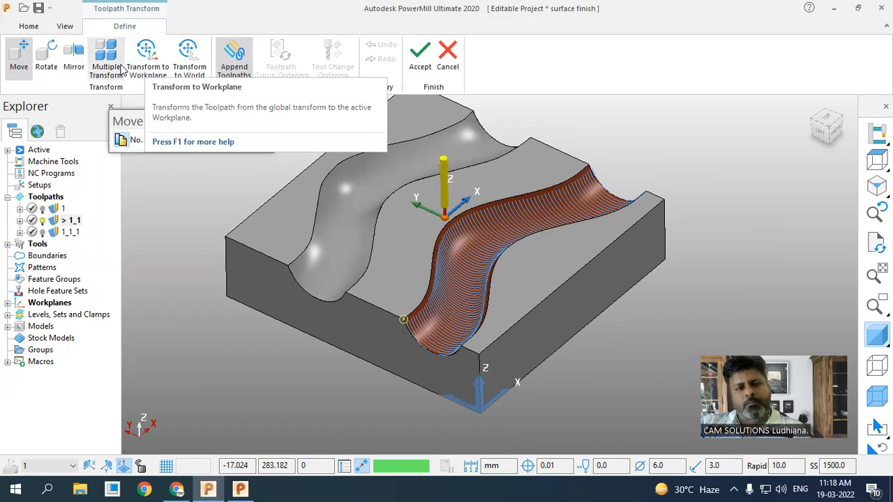
# Try the Transform to World and Transform to Workplane options on toolpath 1_1, then cancel the transform changes
pyautogui.click(188, 69)
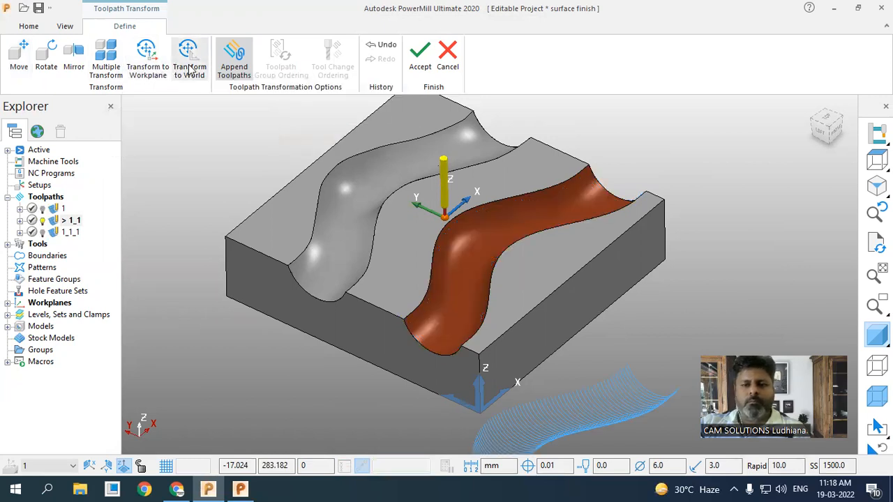
pyautogui.click(188, 68)
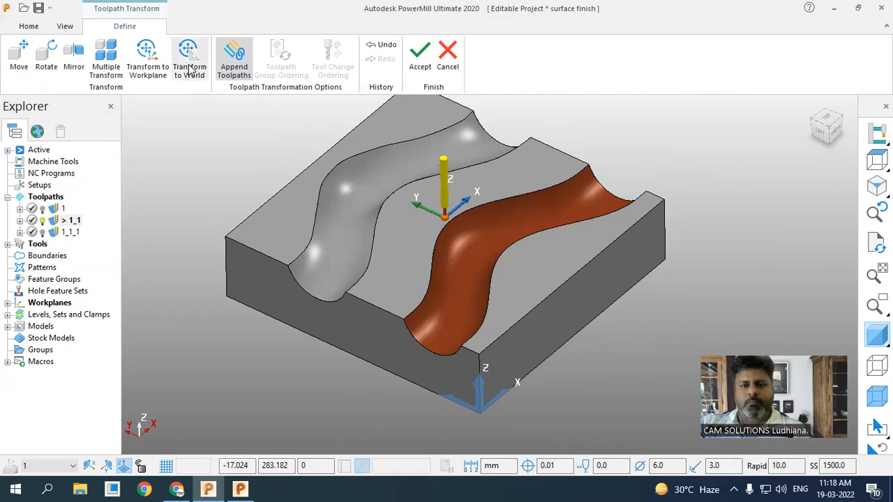
pyautogui.click(148, 70)
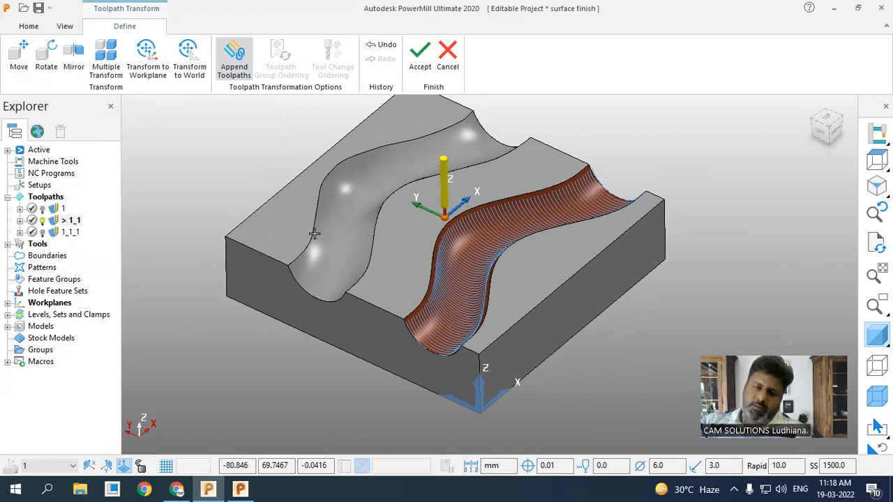
pyautogui.rightClick(39, 307)
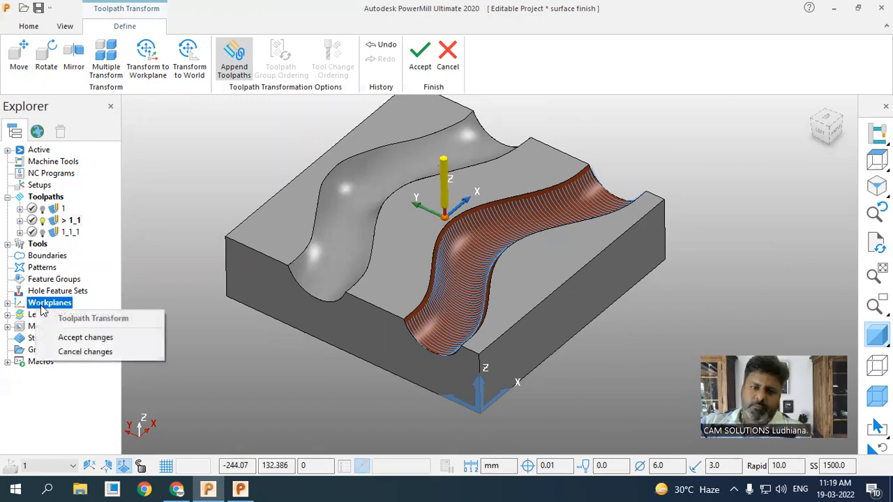
pyautogui.click(15, 304)
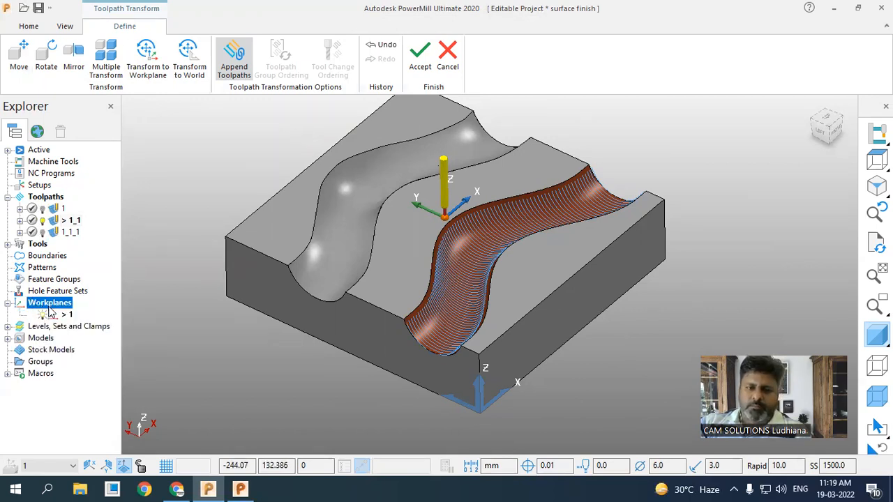
pyautogui.rightClick(50, 311)
pyautogui.click(103, 354)
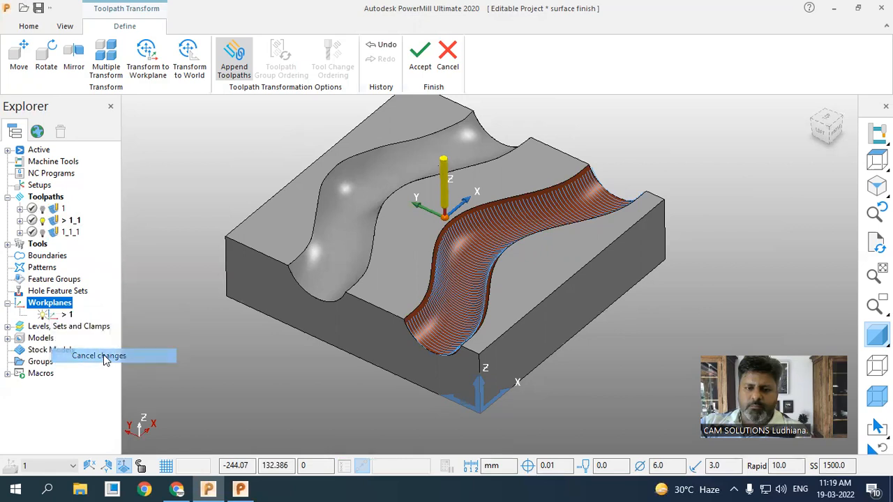
# Create a workplane with its origin at the front upper corner of the unmachined groove and accept it
pyautogui.rightClick(49, 304)
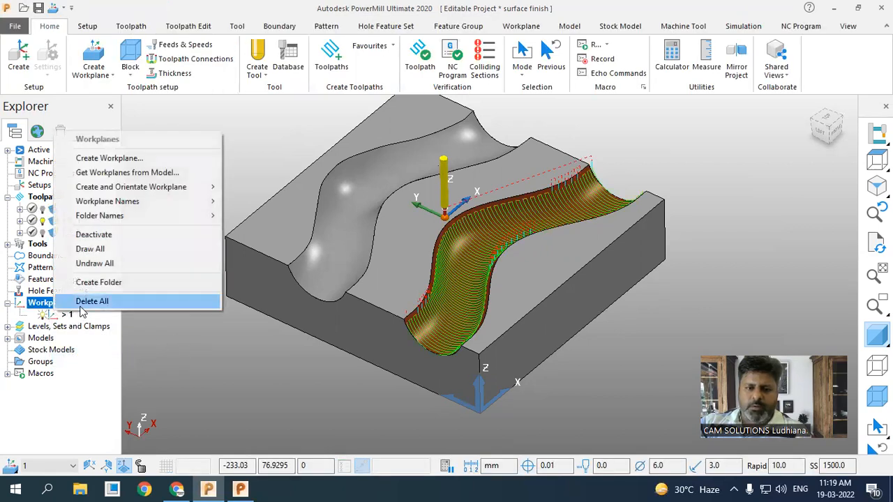
pyautogui.moveTo(119, 209)
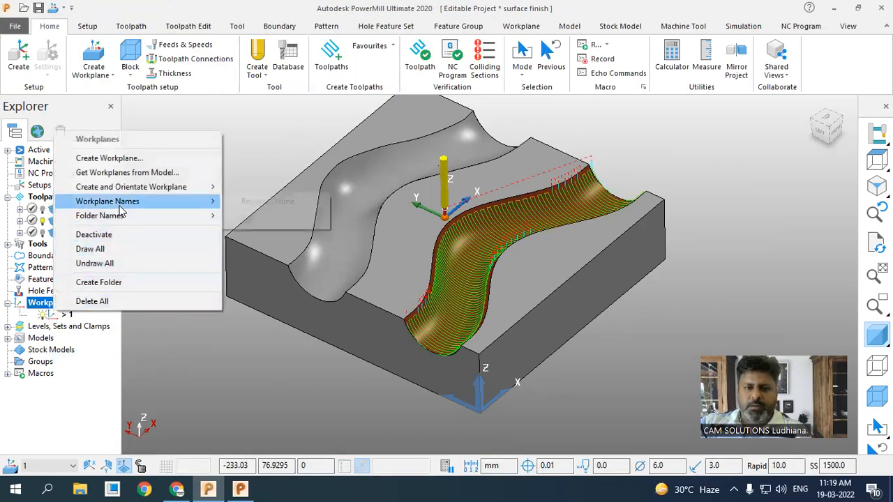
pyautogui.click(159, 162)
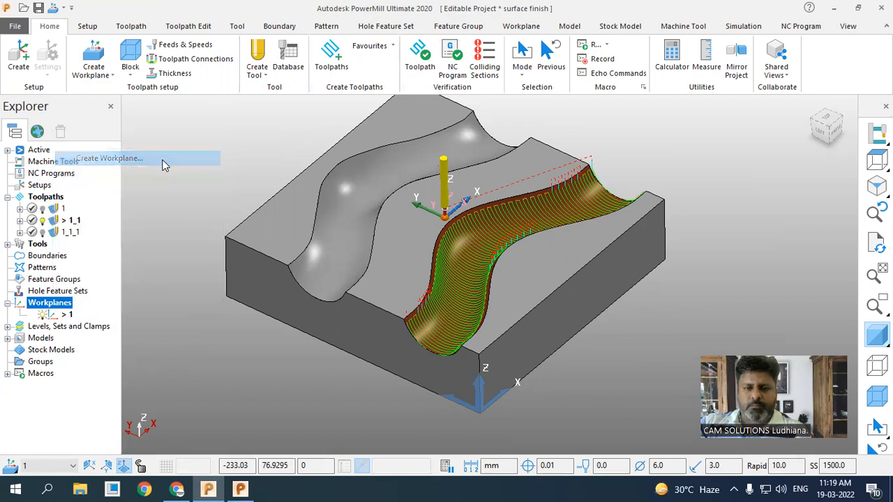
pyautogui.click(445, 216)
pyautogui.moveTo(291, 269); pyautogui.dragTo(288, 265)
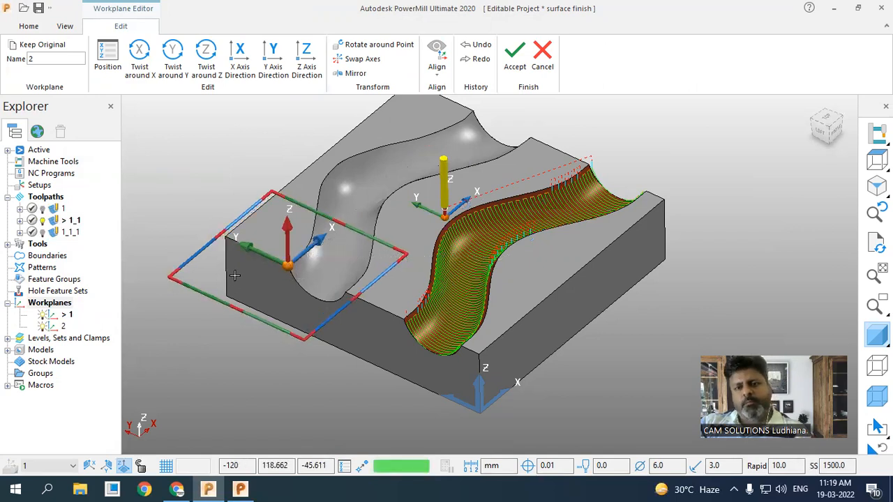
pyautogui.click(515, 57)
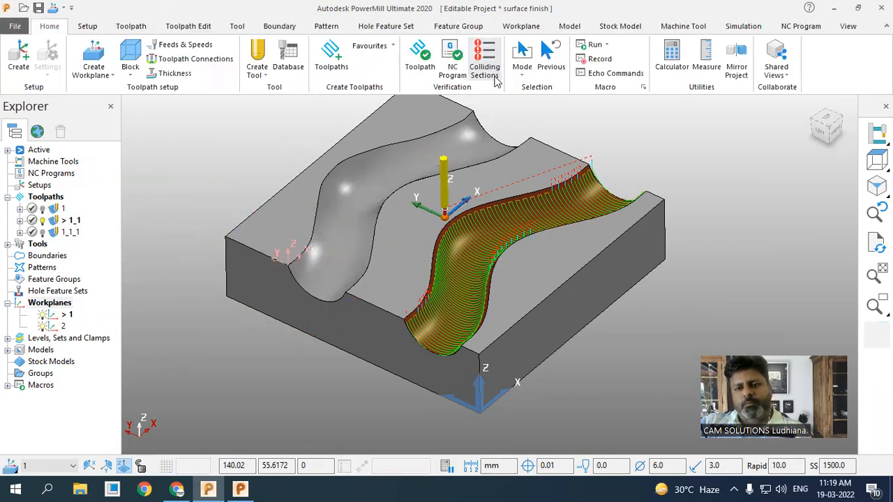
# Create a workplane with its origin at the front upper corner of the machined groove and accept it
pyautogui.rightClick(49, 304)
pyautogui.click(125, 160)
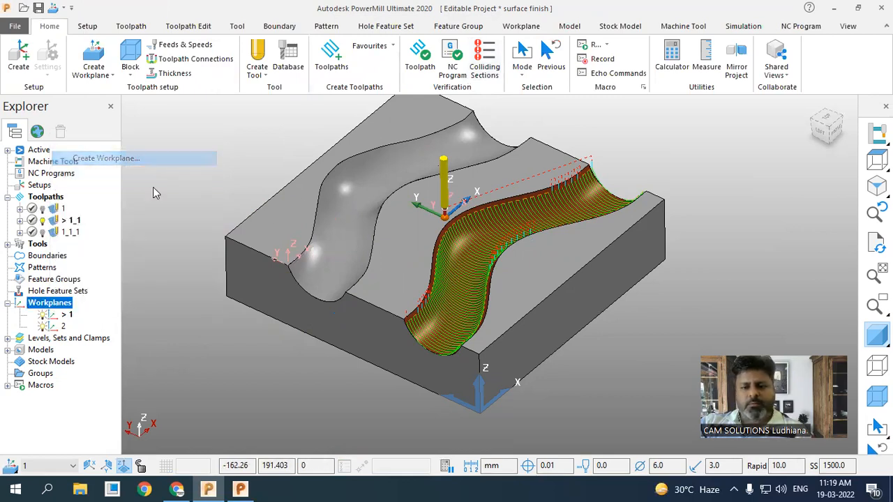
pyautogui.moveTo(443, 230); pyautogui.dragTo(403, 313)
pyautogui.scroll(3, 407, 319)
pyautogui.scroll(-2, 395, 346)
pyautogui.scroll(-2, 394, 345)
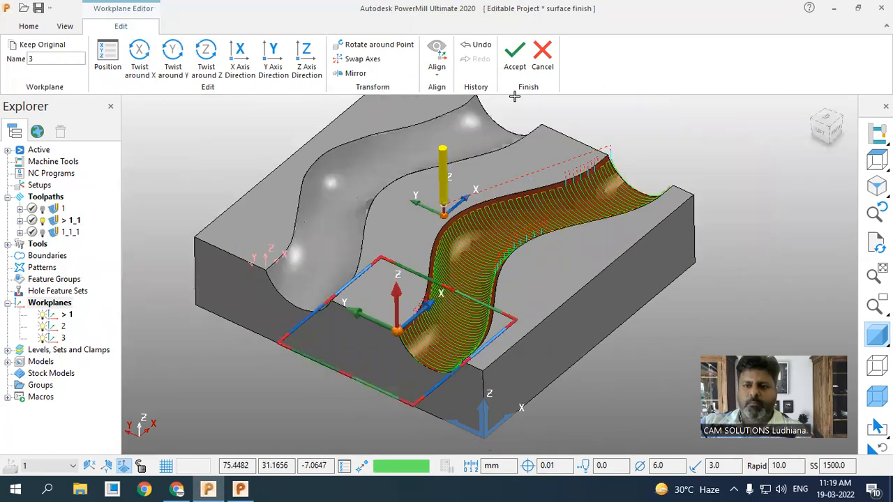
pyautogui.click(515, 56)
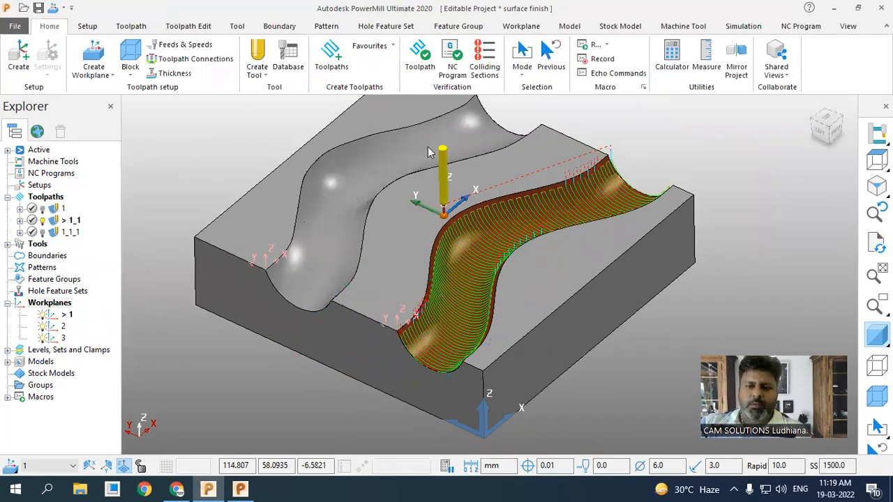
# Activate workplane 3 and assign it as the workplane in the settings of toolpath 1_1
pyautogui.rightClick(60, 340)
pyautogui.click(105, 162)
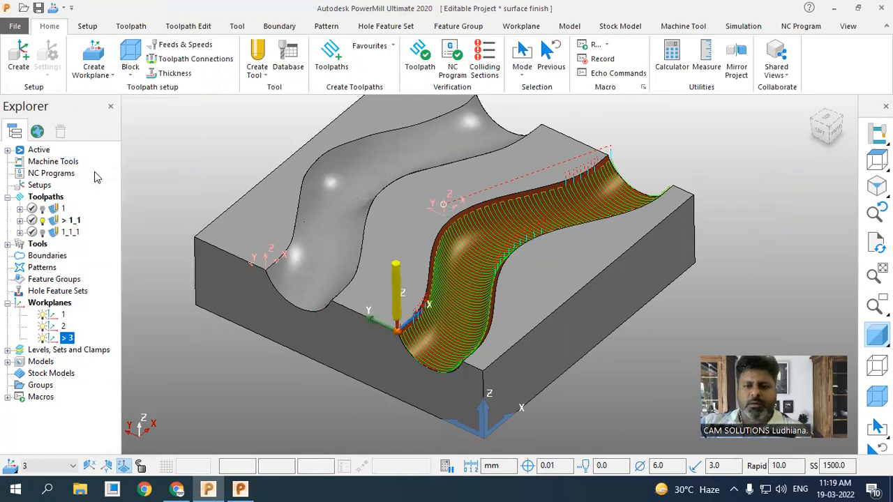
pyautogui.rightClick(69, 221)
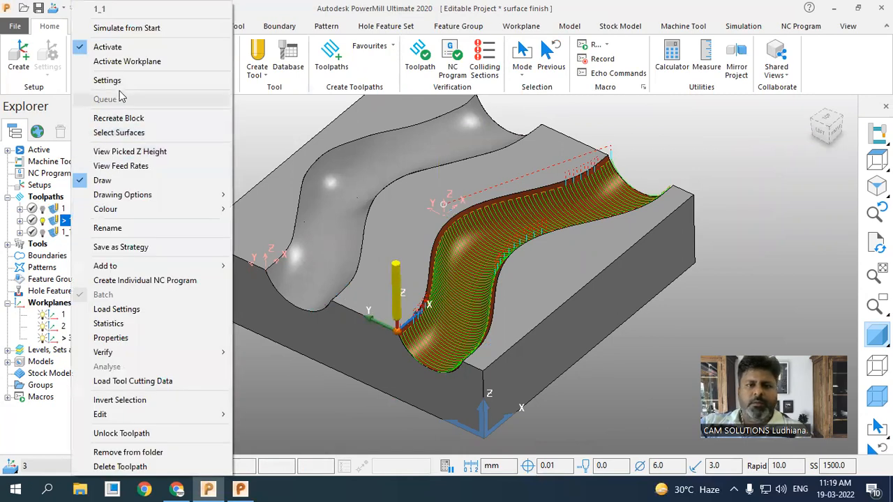
pyautogui.click(124, 82)
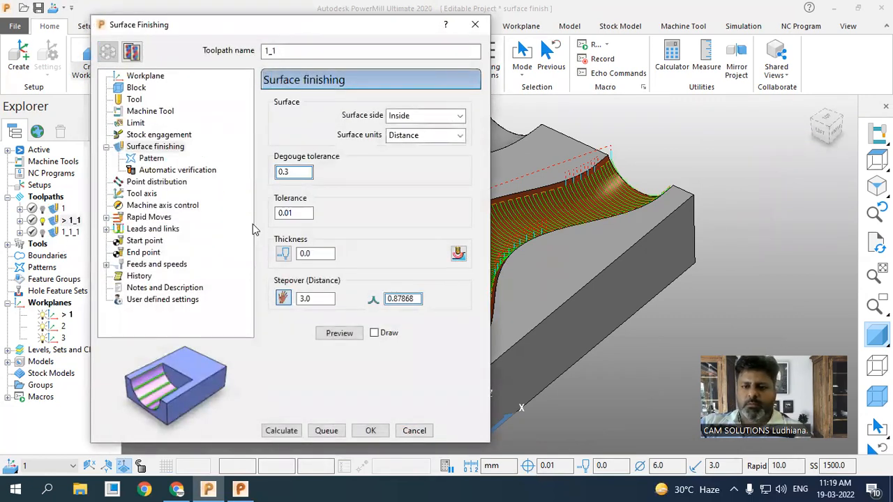
pyautogui.click(147, 76)
pyautogui.click(346, 123)
pyautogui.click(347, 170)
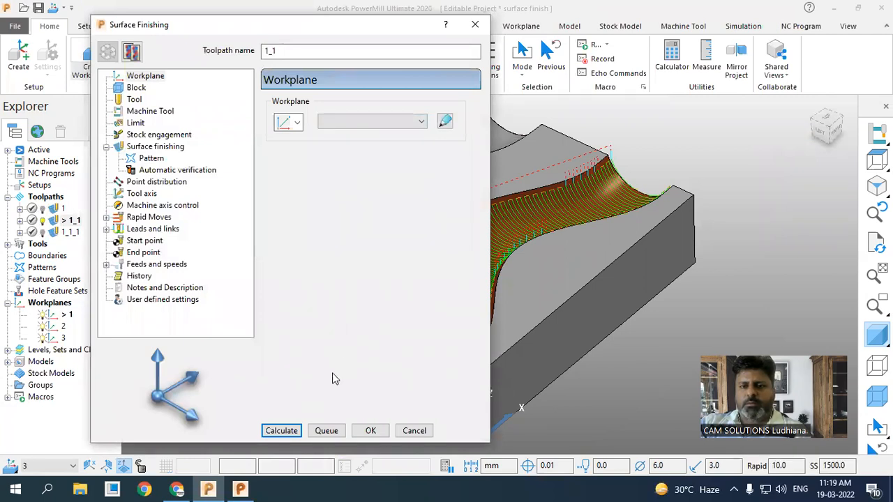
# Recalculate the block limits from the model for toolpath 1_1, then calculate the toolpath and close its settings
pyautogui.click(137, 88)
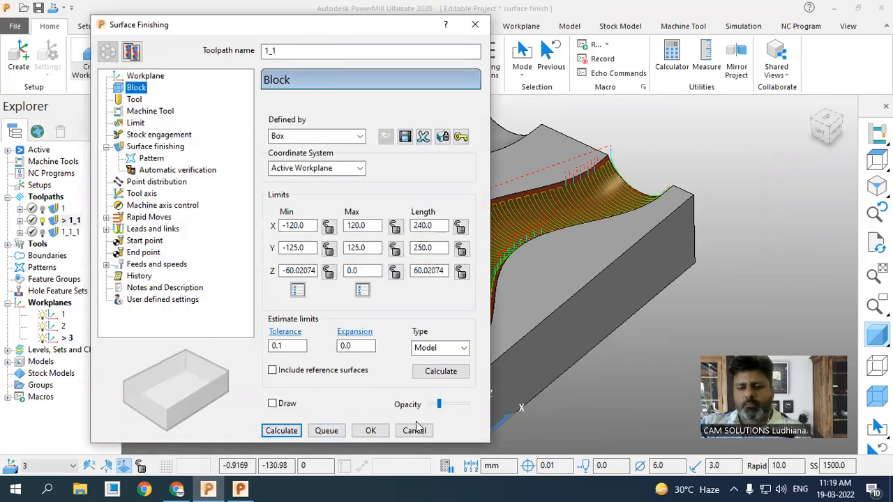
pyautogui.click(443, 376)
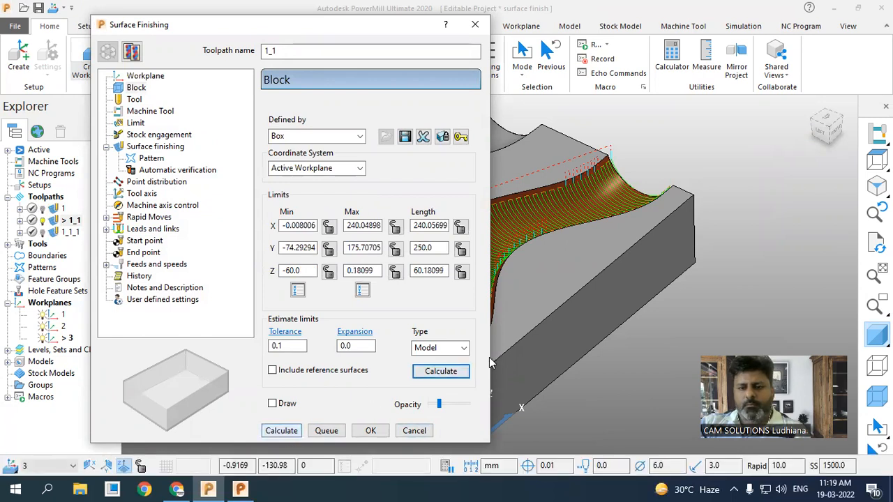
pyautogui.click(582, 188)
pyautogui.scroll(3, 581, 188)
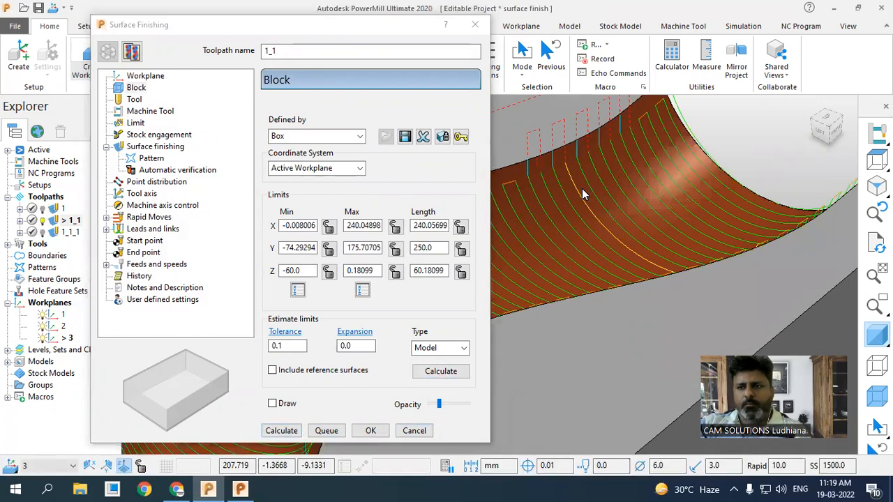
pyautogui.click(540, 214)
pyautogui.click(293, 431)
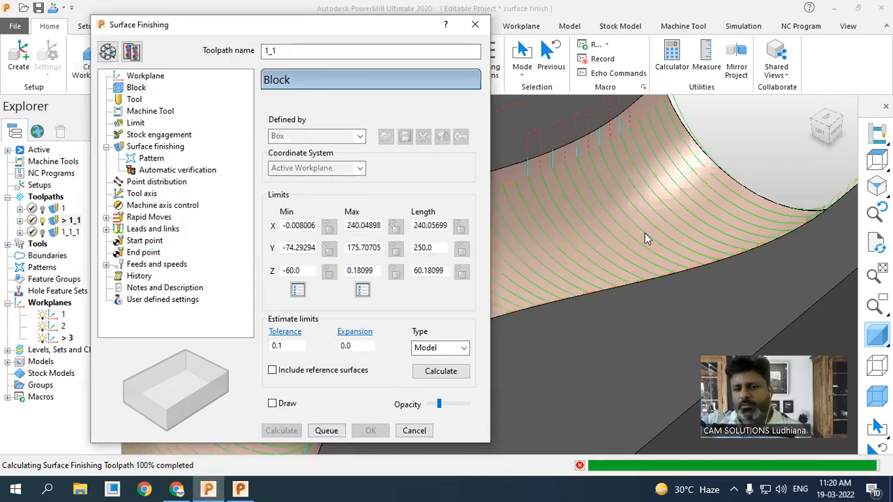
pyautogui.scroll(-5, 731, 224)
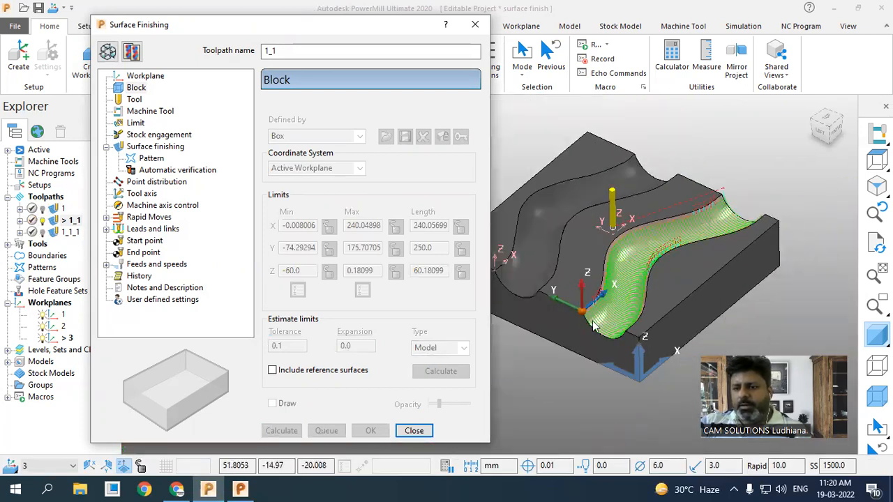
pyautogui.scroll(3, 568, 307)
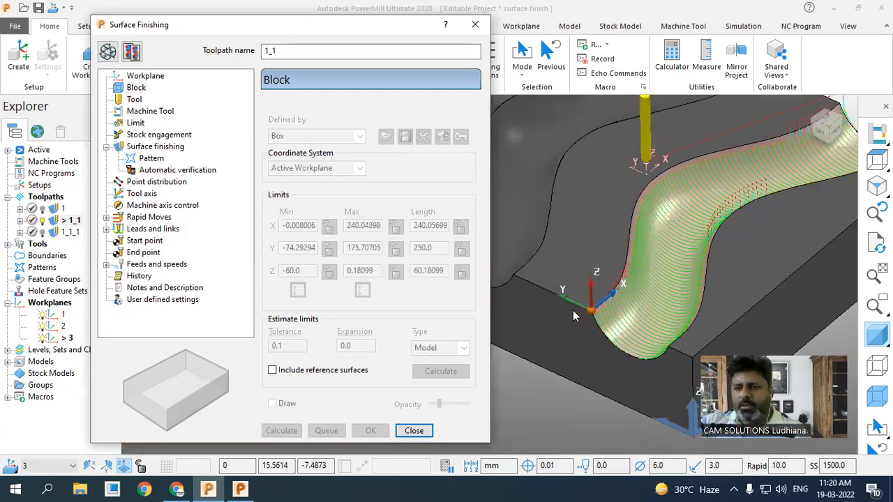
pyautogui.click(413, 430)
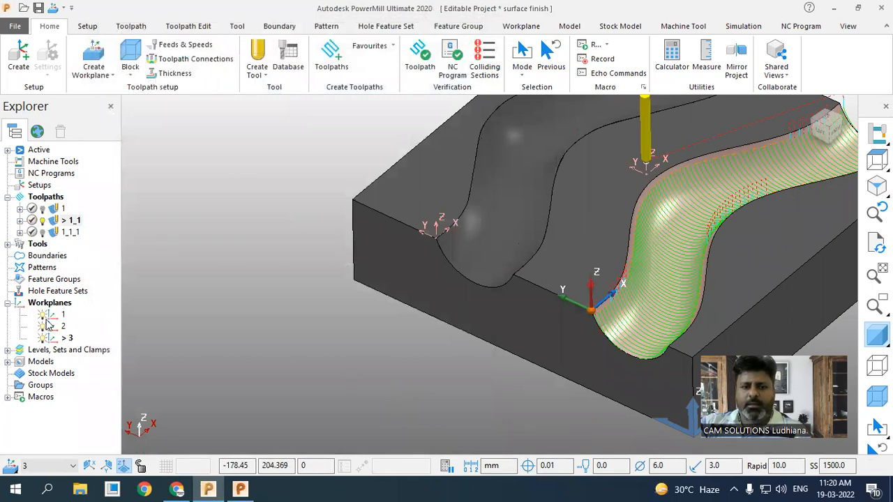
# Start transforming toolpath 1_1 and try the Transform to Workplane and Transform to World options
pyautogui.rightClick(66, 221)
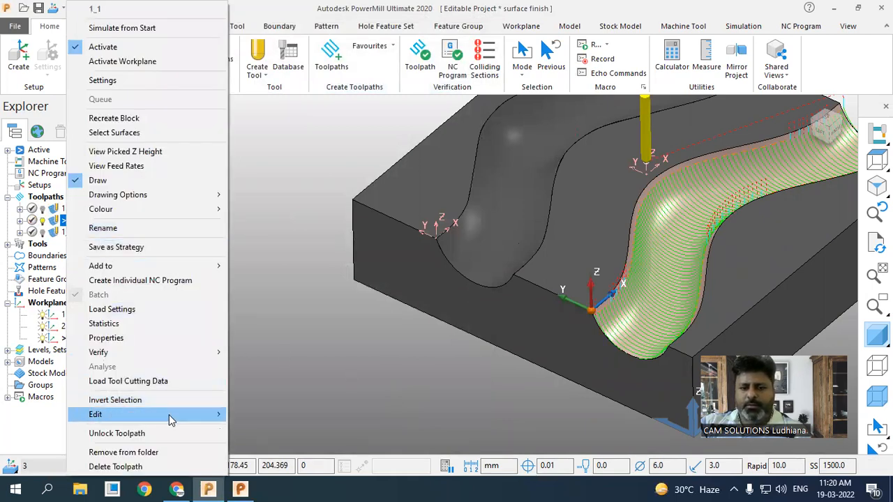
pyautogui.moveTo(164, 415)
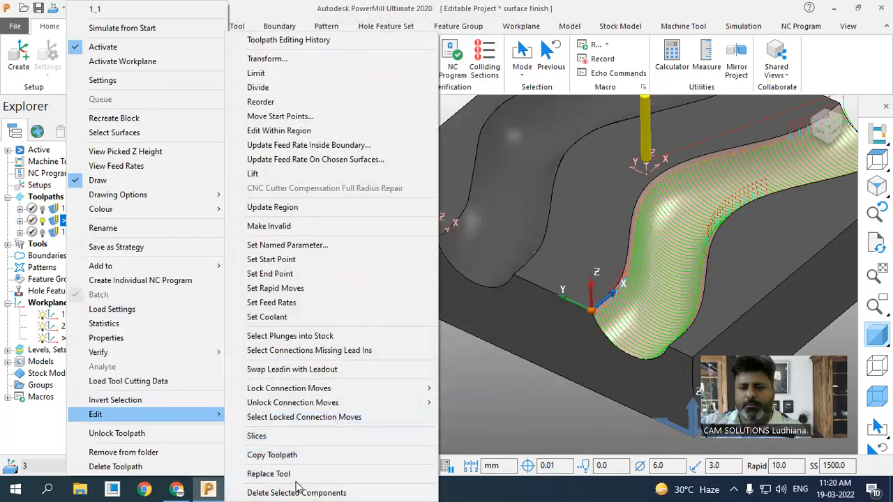
pyautogui.click(272, 59)
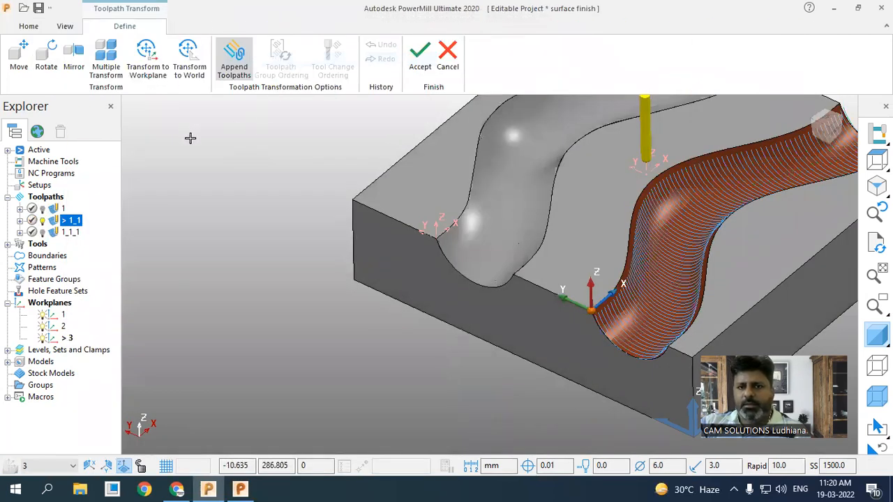
pyautogui.click(156, 75)
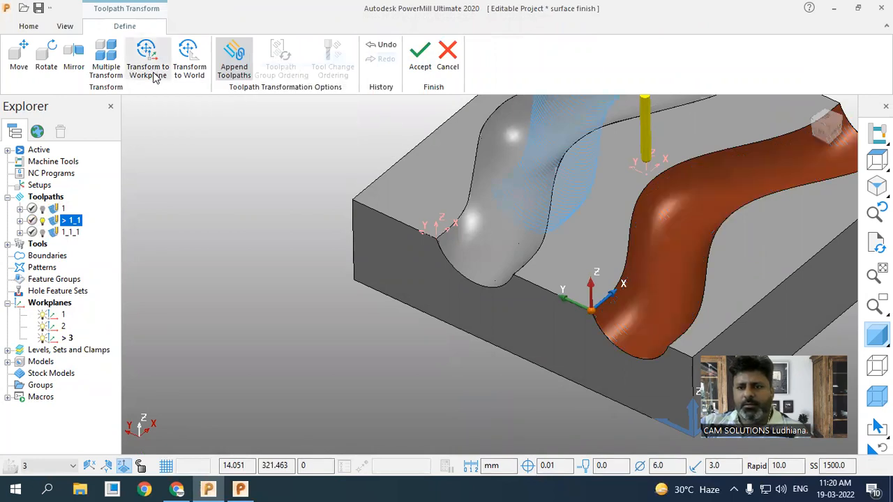
pyautogui.click(155, 78)
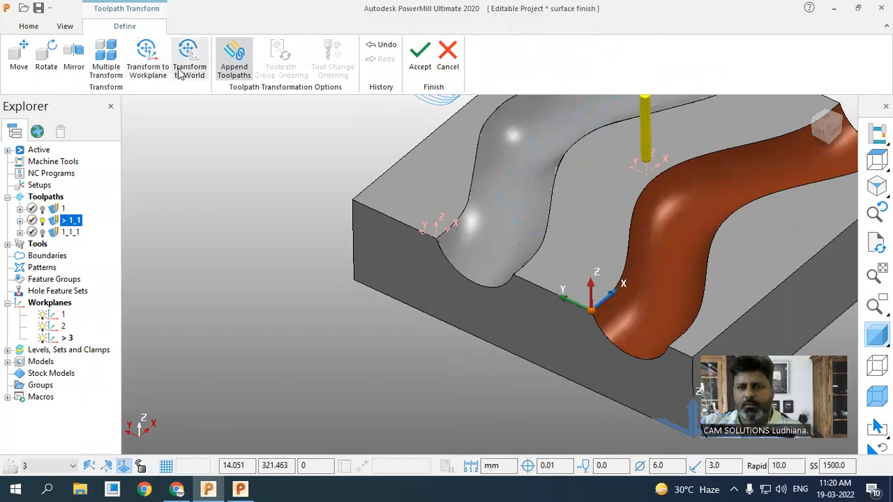
pyautogui.click(187, 66)
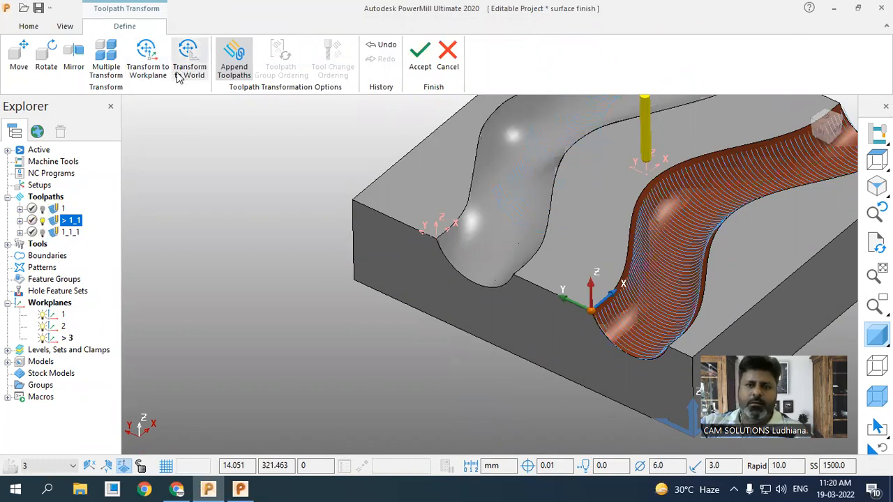
# Try a Move of toolpath 1_1 with one copy, placing its origin on the origin of workplane 3
pyautogui.click(23, 67)
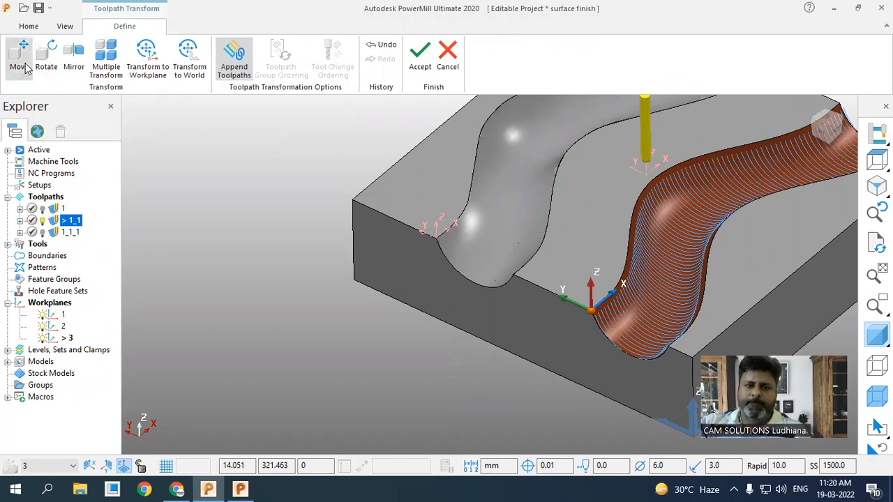
pyautogui.click(122, 140)
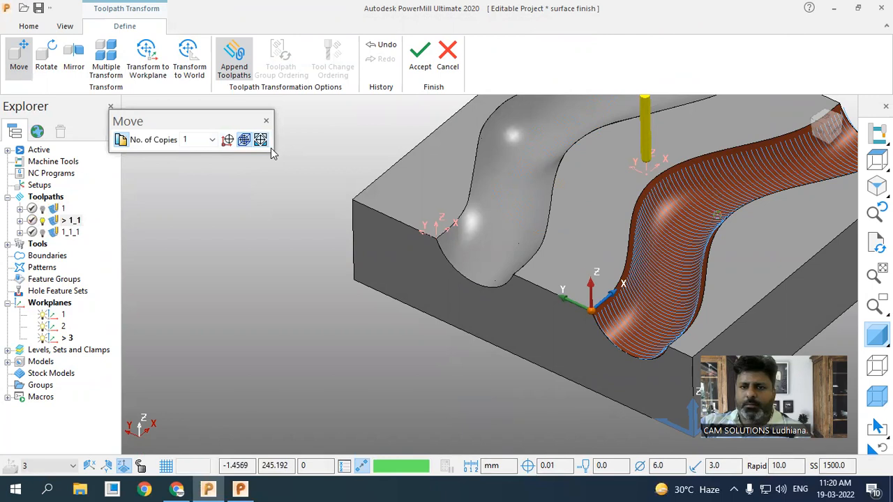
pyautogui.click(590, 310)
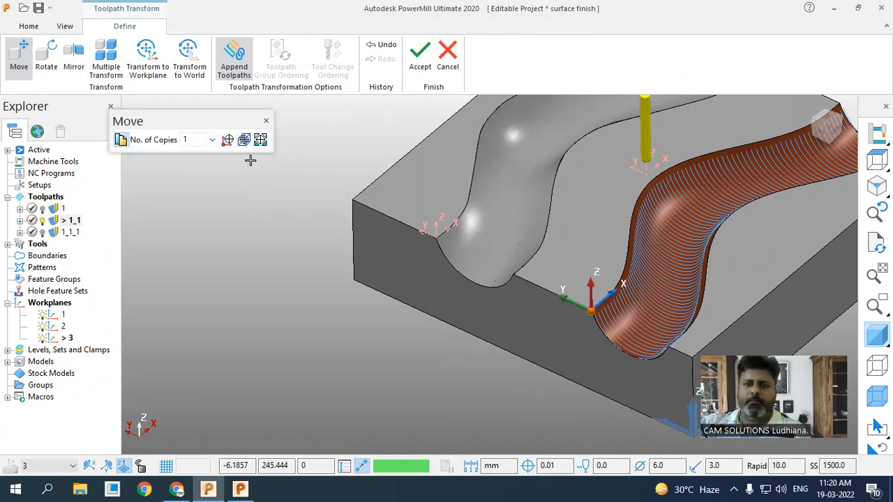
# Compare Transform to Workplane with Transform to World on toolpath 1_1, leaving it transformed to world, and accept the changes
pyautogui.click(154, 66)
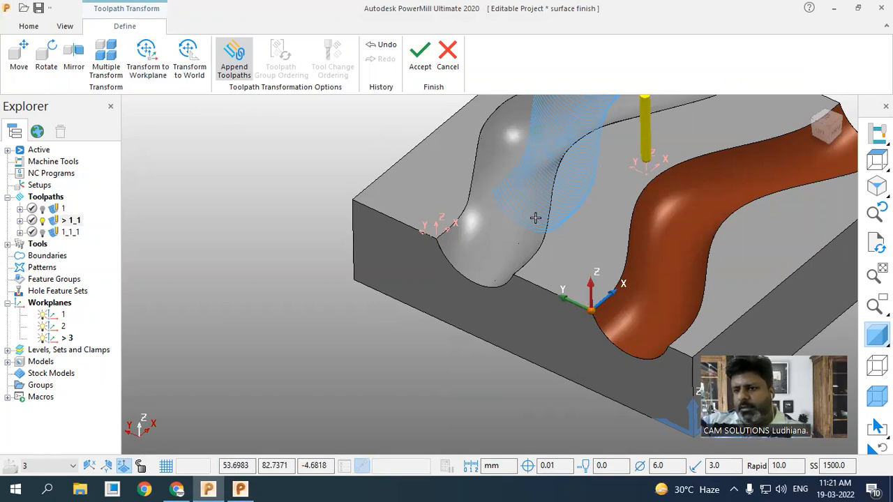
pyautogui.scroll(-3, 467, 347)
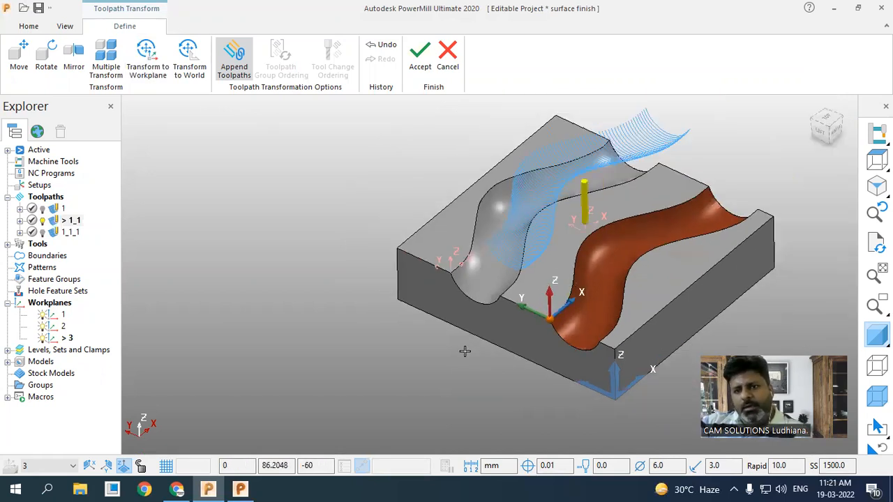
pyautogui.scroll(3, 536, 294)
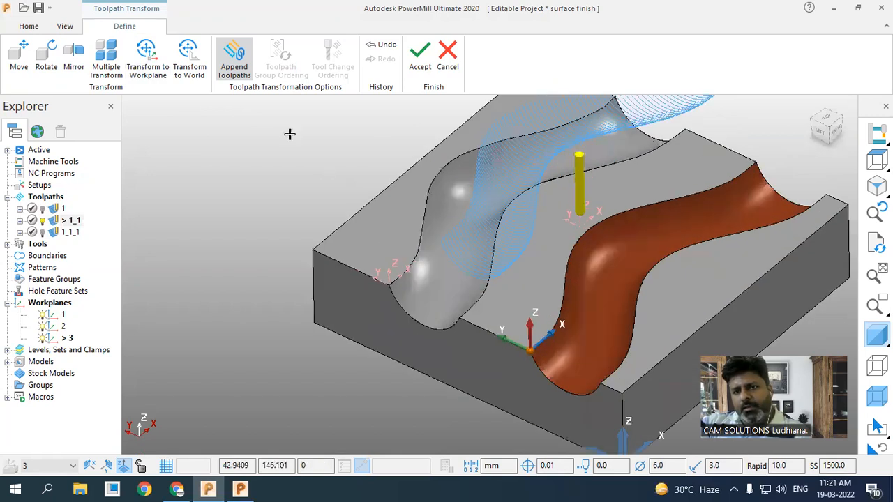
pyautogui.click(191, 70)
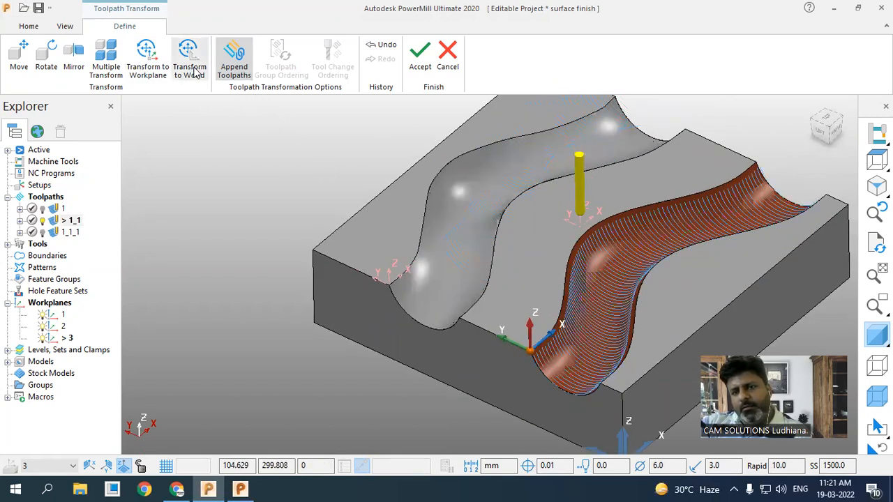
pyautogui.click(148, 70)
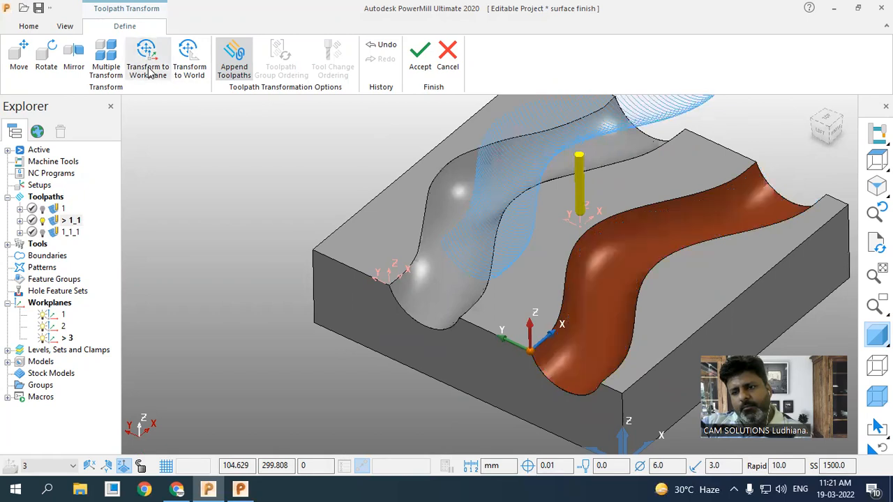
pyautogui.click(189, 70)
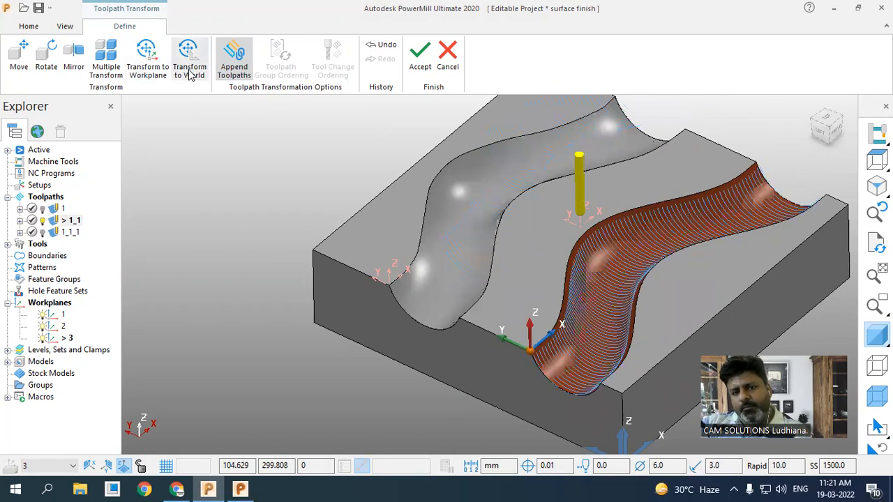
pyautogui.rightClick(56, 326)
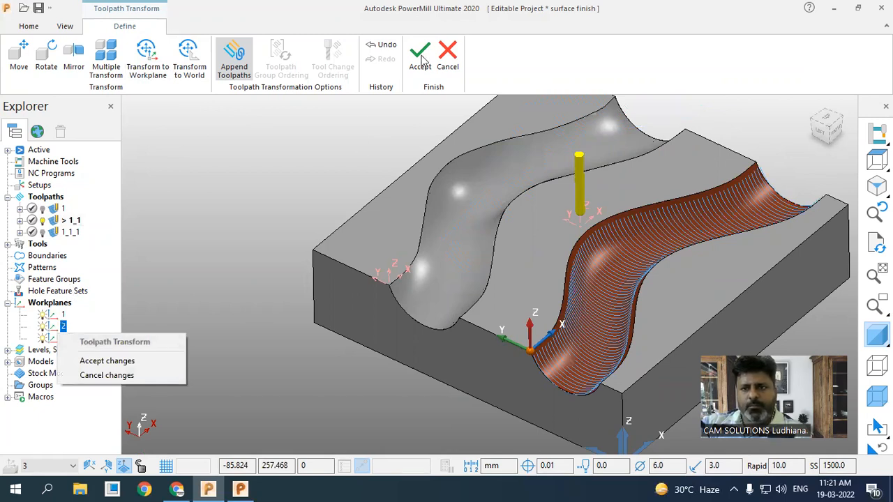
pyautogui.click(421, 62)
# Activate workplane 2 at the corner of the unmachined groove
pyautogui.rightClick(63, 338)
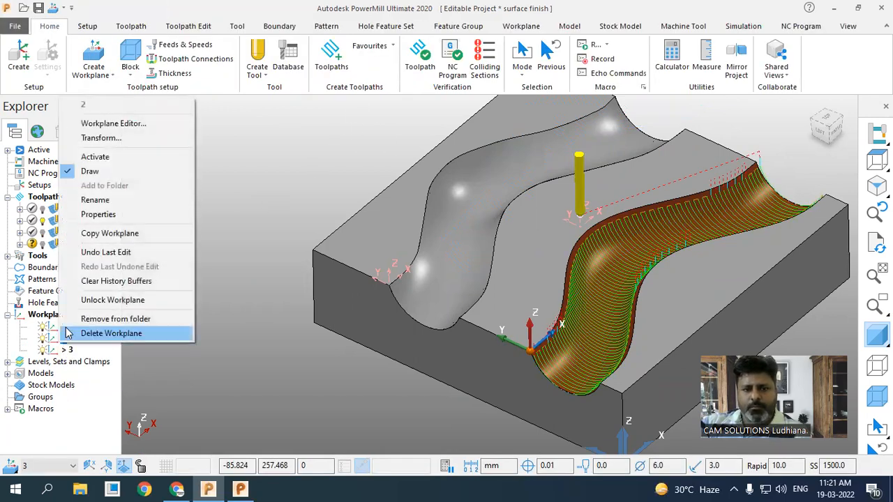
pyautogui.click(132, 157)
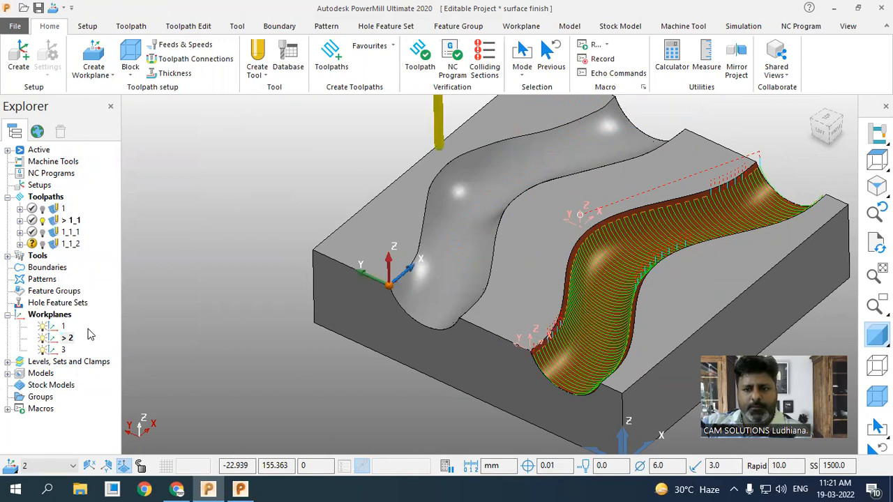
pyautogui.rightClick(65, 349)
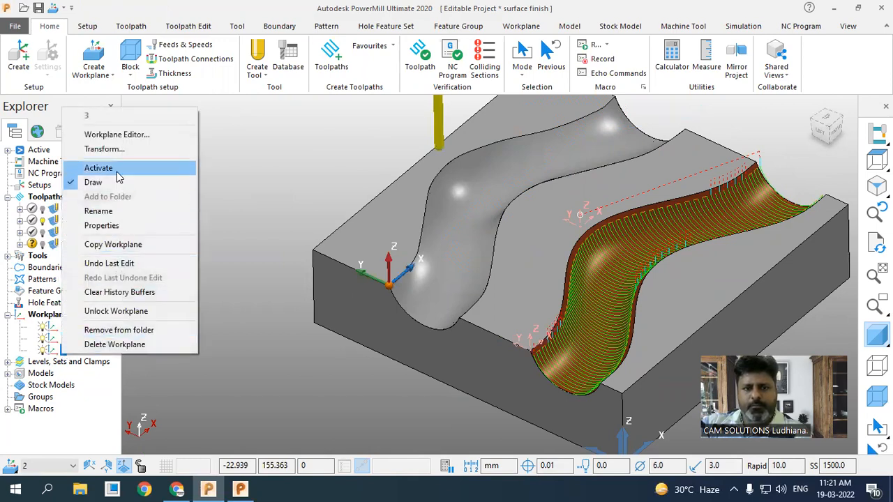
pyautogui.click(237, 229)
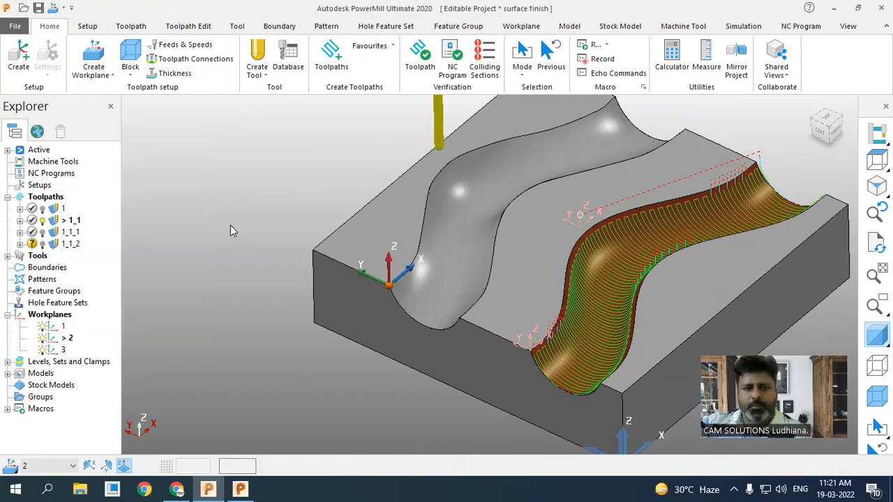
# Start transforming toolpath 1_1 and try Transform to Workplane followed by Transform to World with workplane 2 active
pyautogui.rightClick(70, 222)
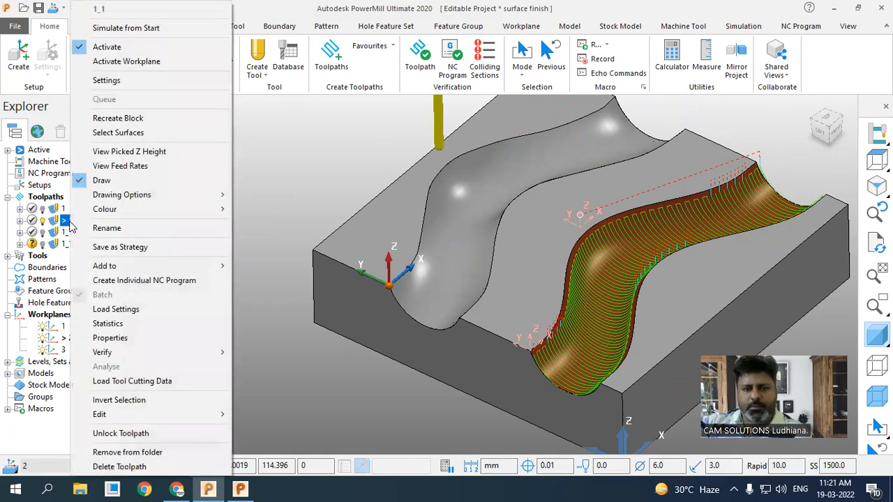
pyautogui.moveTo(148, 415)
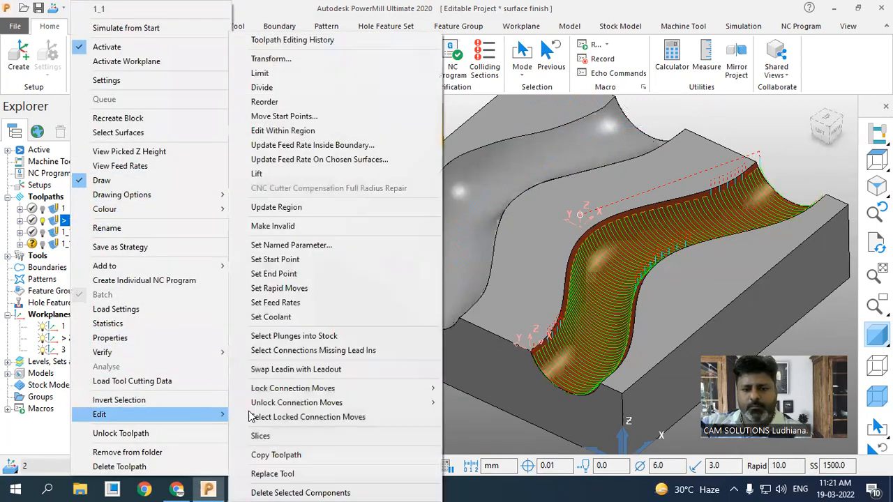
pyautogui.click(290, 62)
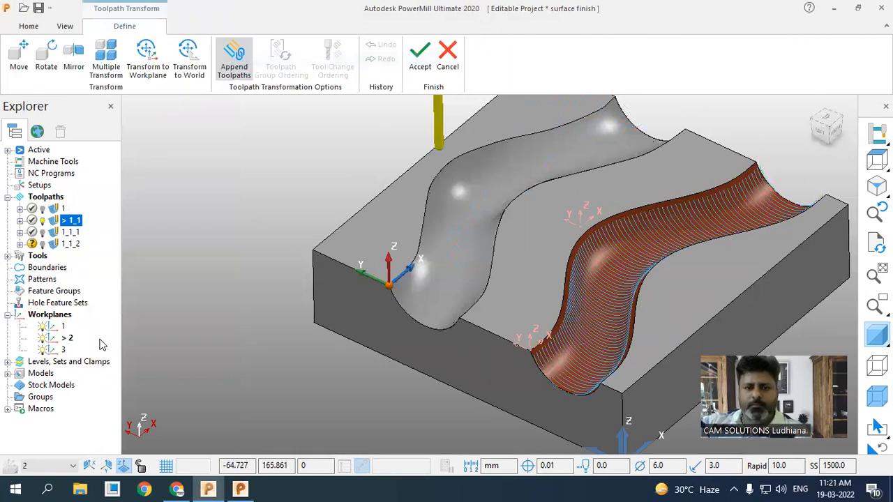
pyautogui.click(148, 66)
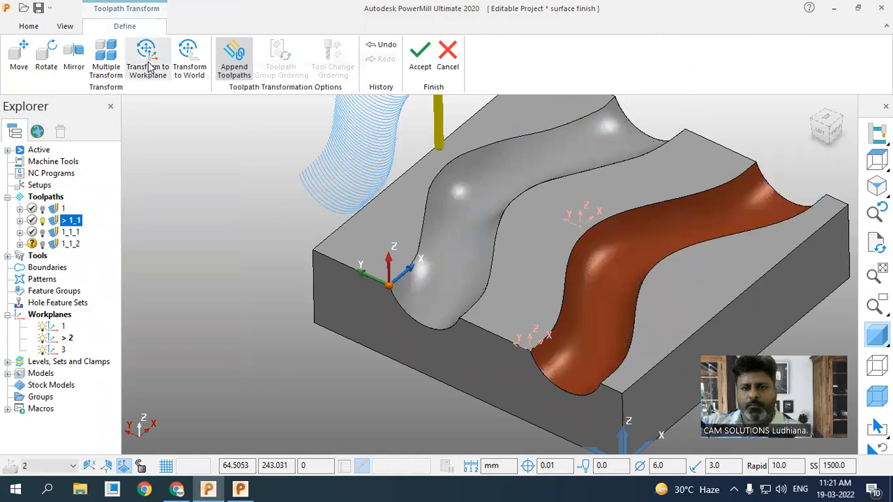
pyautogui.click(148, 66)
pyautogui.click(187, 63)
pyautogui.click(186, 62)
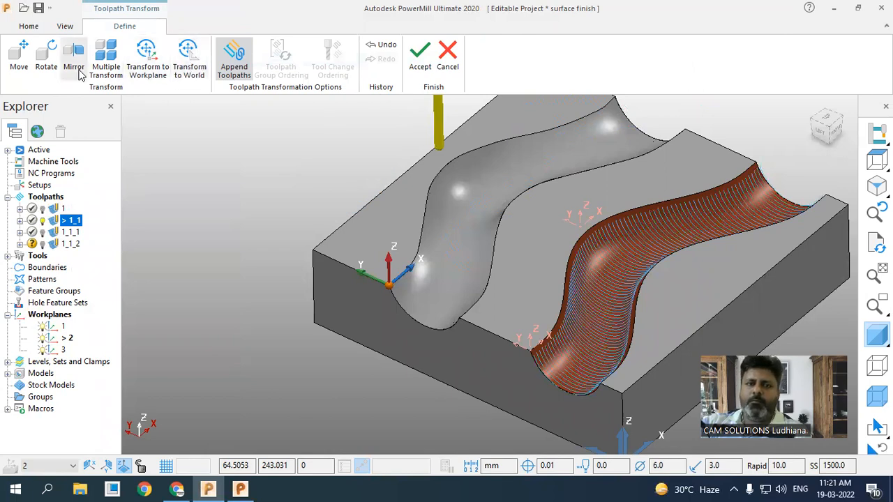
# Try a Move of toolpath 1_1 with one copy, placing the move origin on workplane 3
pyautogui.click(19, 59)
pyautogui.click(120, 139)
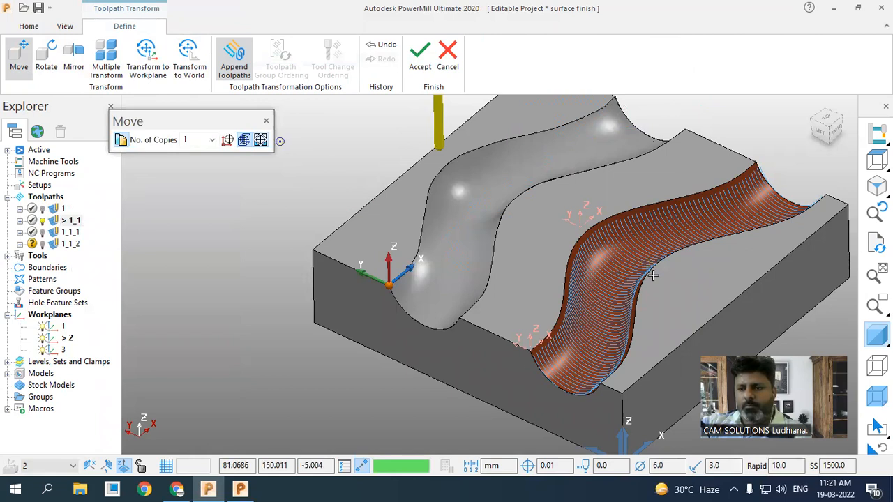
pyautogui.click(529, 353)
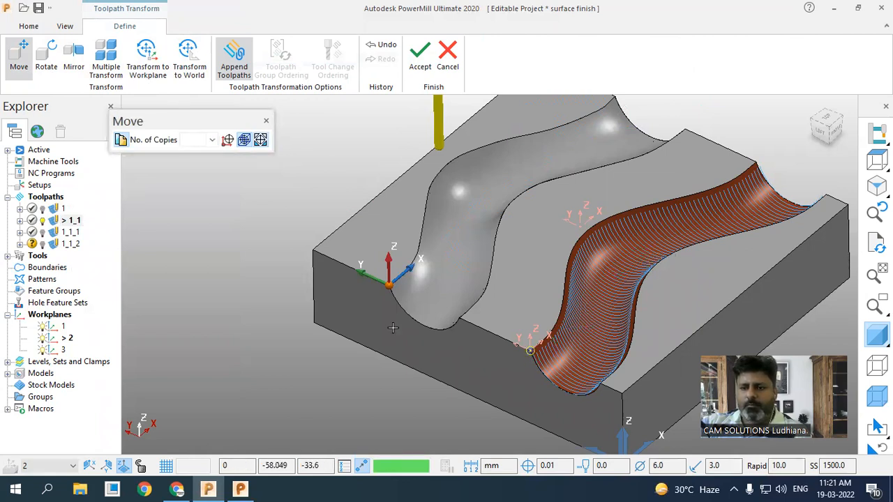
# Transform toolpath 1_1 to workplane 2, return it with Transform to World, and accept the changes
pyautogui.click(155, 69)
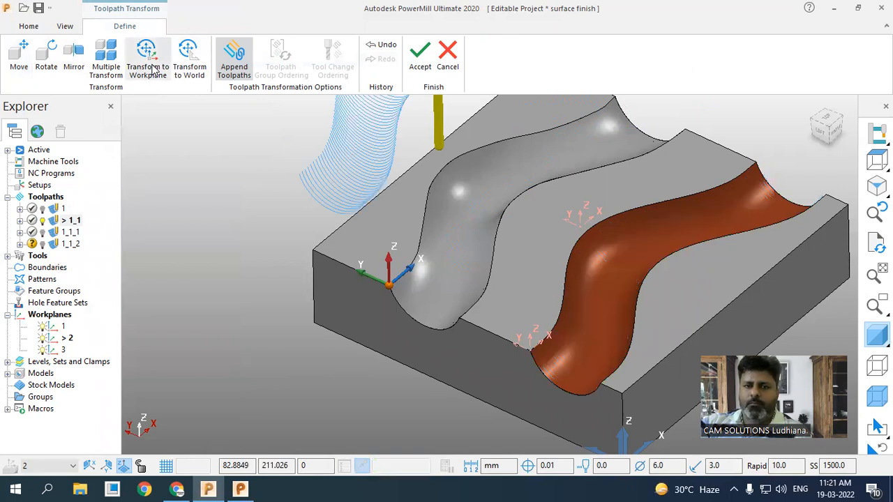
pyautogui.click(194, 63)
pyautogui.scroll(-4, 394, 345)
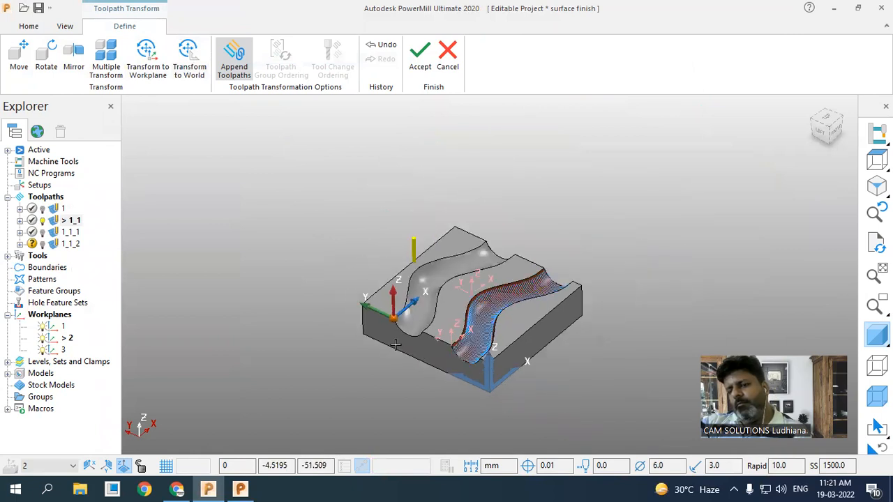
pyautogui.scroll(2, 398, 345)
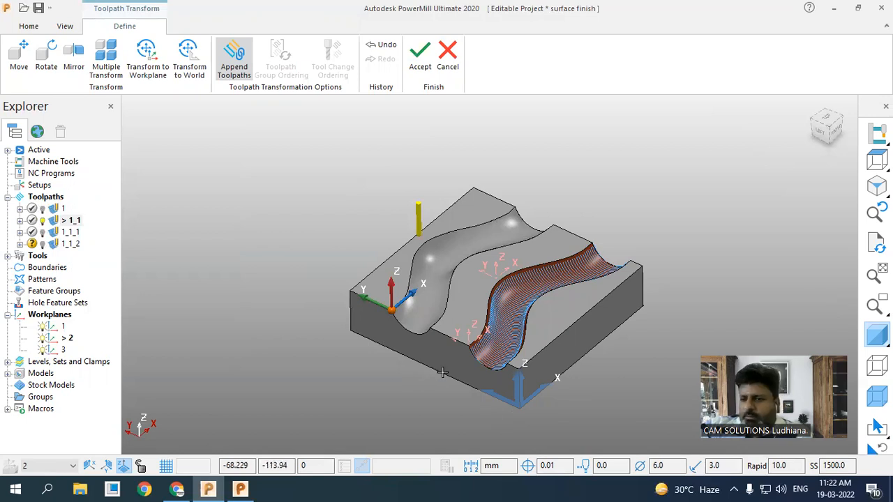
pyautogui.scroll(2, 442, 373)
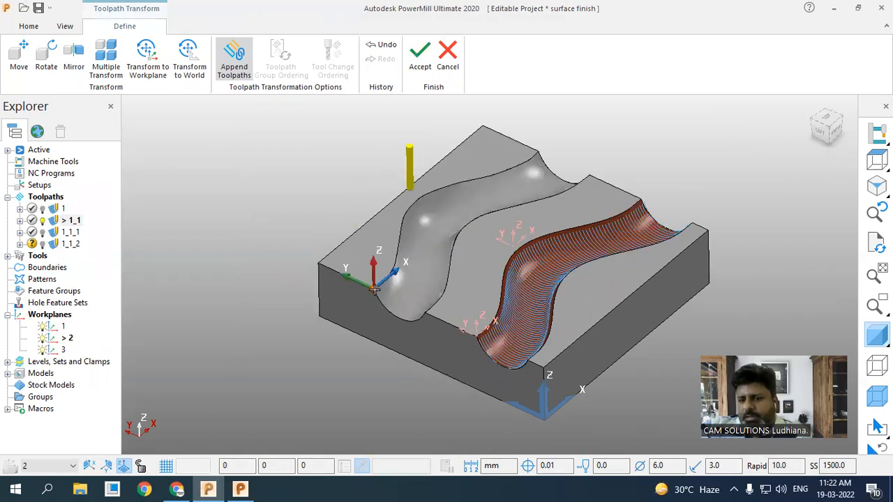
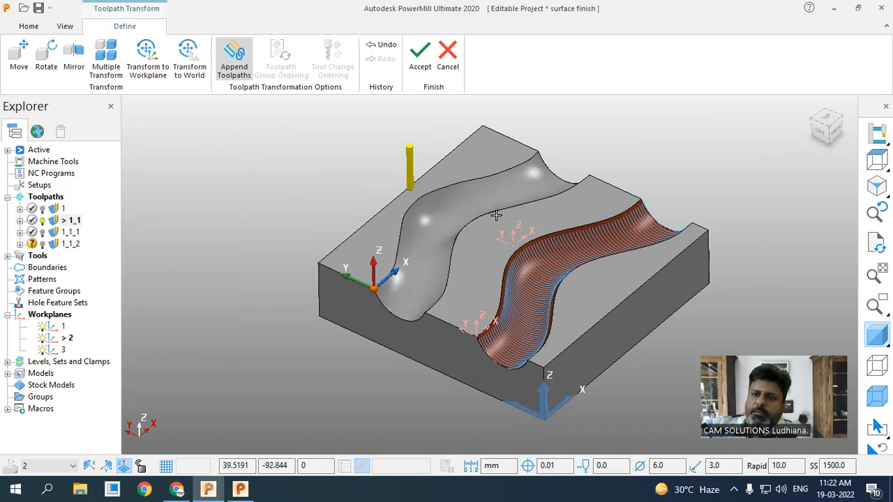
pyautogui.click(420, 56)
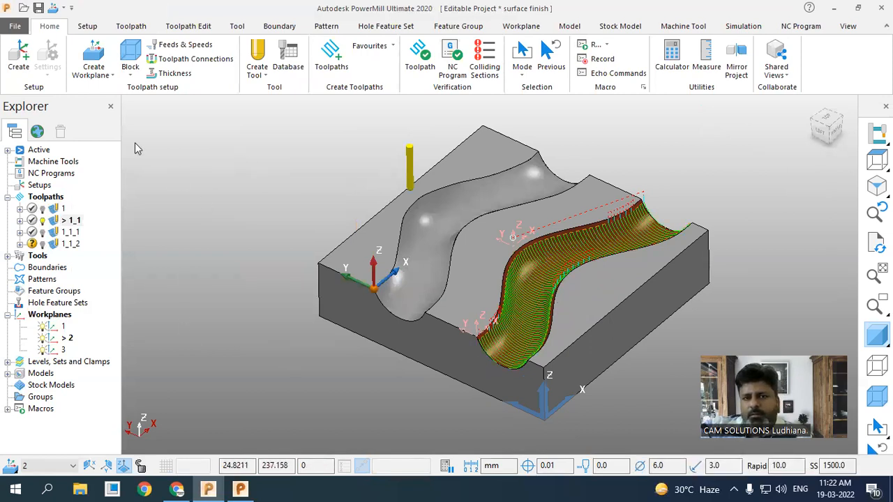
# Try transforming the model to workplane 2, and reverse it with Transform to World
pyautogui.click(569, 26)
pyautogui.click(59, 70)
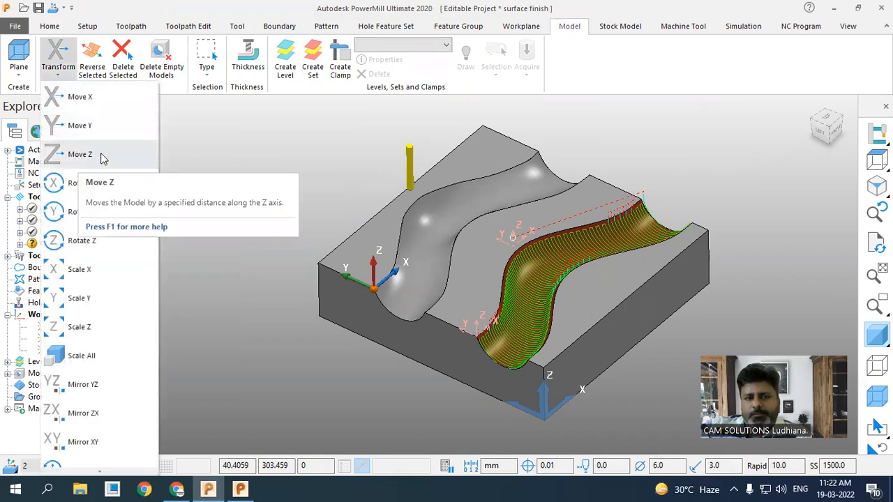
pyautogui.scroll(-2, 115, 244)
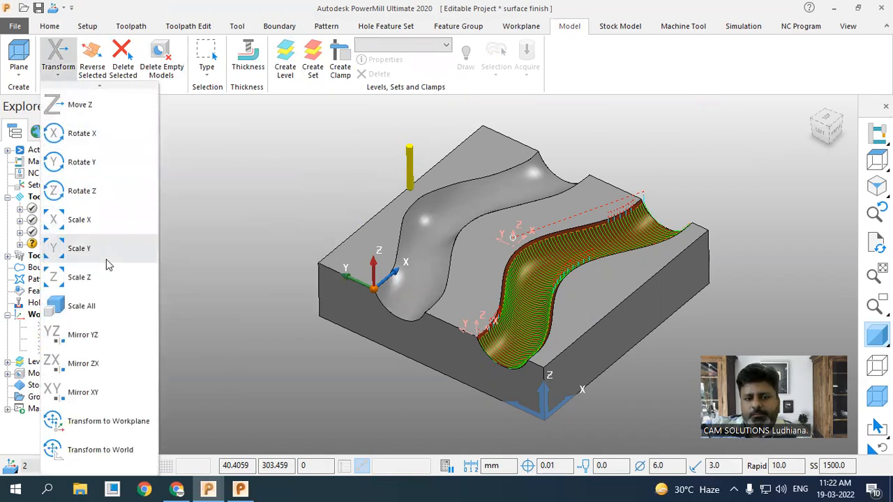
pyautogui.click(134, 422)
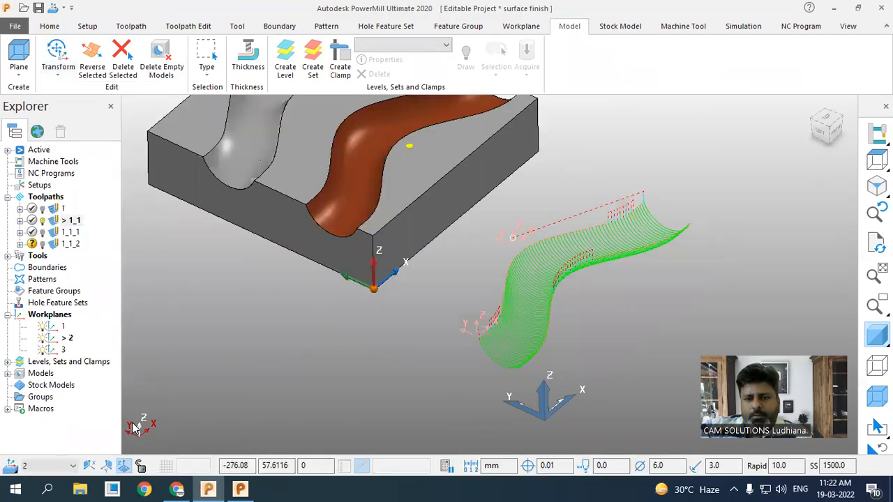
pyautogui.click(58, 56)
pyautogui.scroll(-2, 67, 418)
pyautogui.click(87, 448)
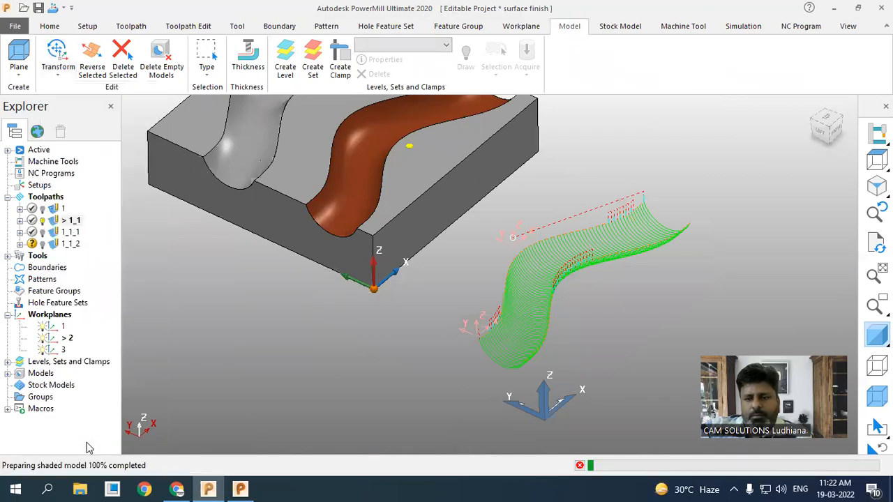
# Transform the model to world from workplane 2, bringing the unmachined groove's corner to the world origin
pyautogui.click(59, 69)
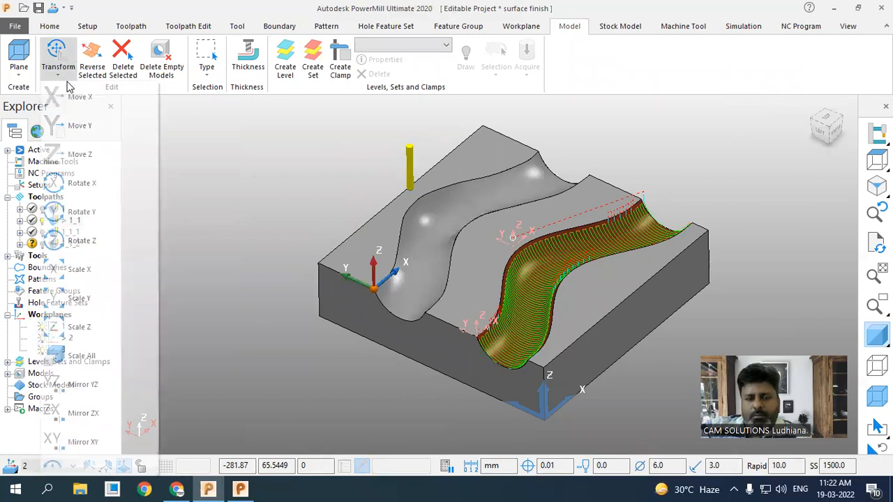
pyautogui.scroll(-2, 72, 443)
pyautogui.click(78, 449)
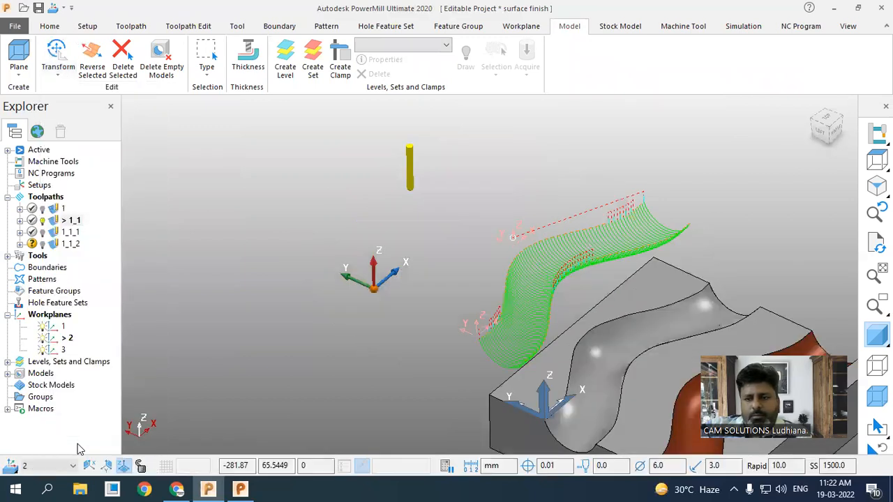
pyautogui.scroll(-2, 229, 261)
pyautogui.scroll(3, 467, 335)
pyautogui.scroll(2, 467, 336)
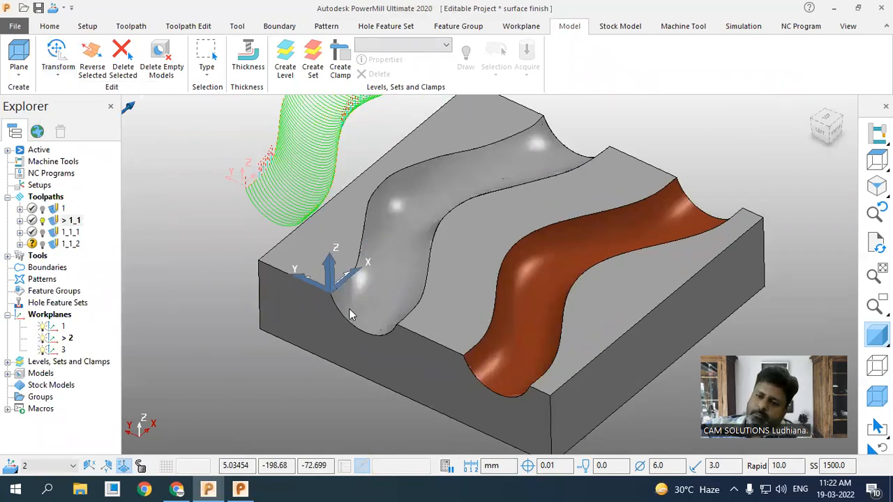
# Activate workplane 3, try Transform to World on the model, and reverse it with Transform to Workplane
pyautogui.rightClick(53, 355)
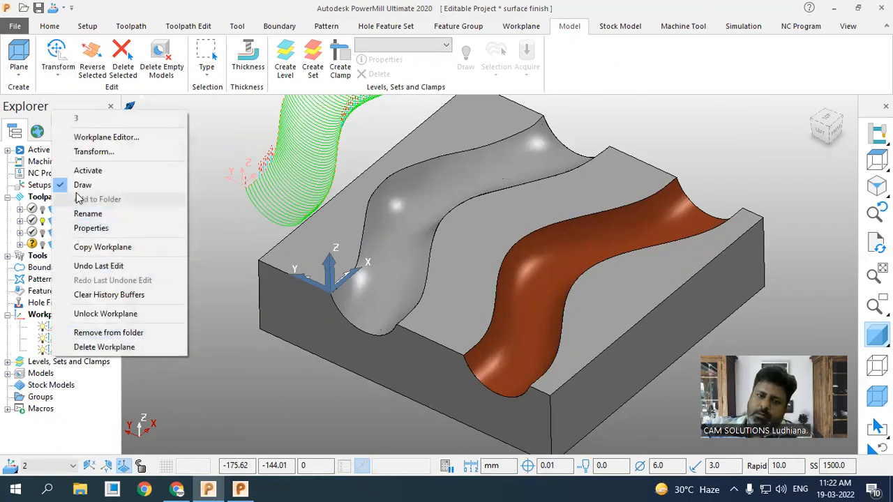
pyautogui.click(77, 169)
pyautogui.click(67, 76)
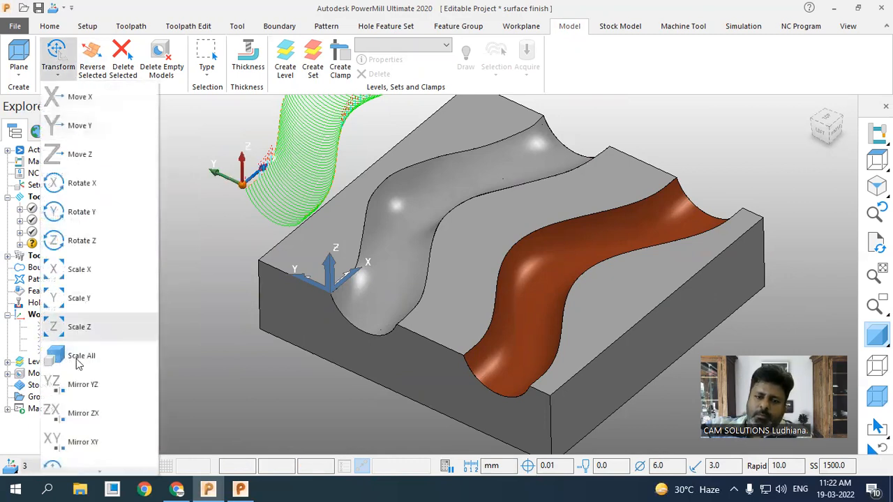
pyautogui.scroll(-2, 40, 389)
pyautogui.click(92, 442)
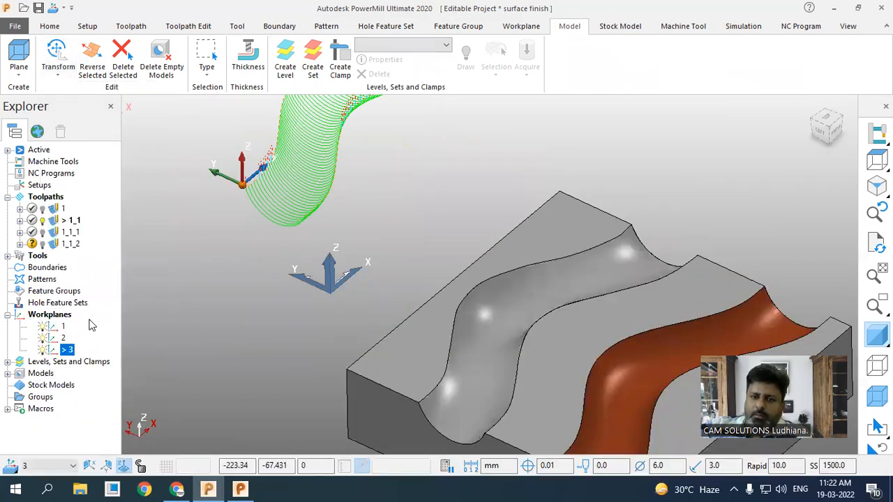
pyautogui.click(58, 70)
pyautogui.scroll(-2, 80, 433)
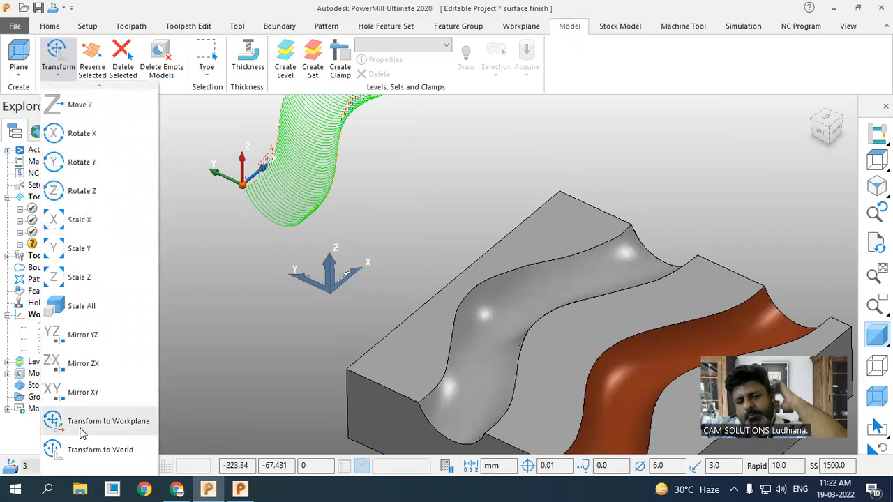
pyautogui.click(80, 432)
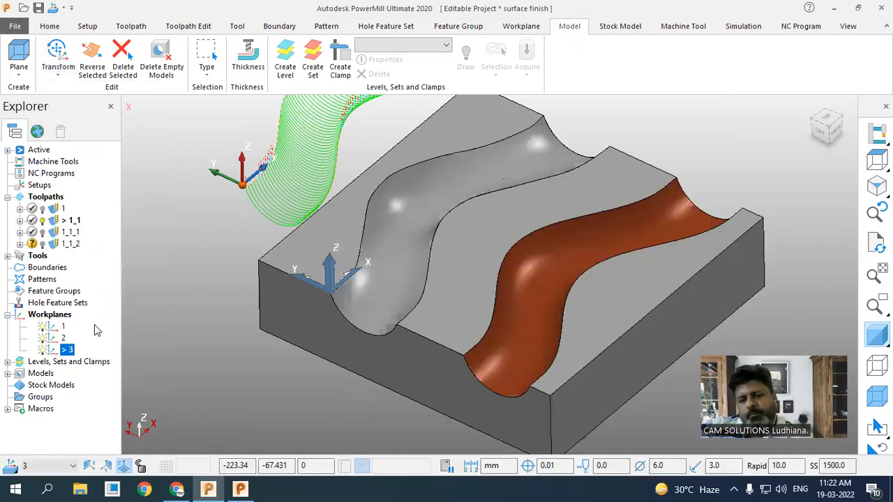
# Transform the model to workplane 3 so the unmachined groove sits under toolpath 1_1
pyautogui.click(58, 66)
pyautogui.scroll(-2, 73, 427)
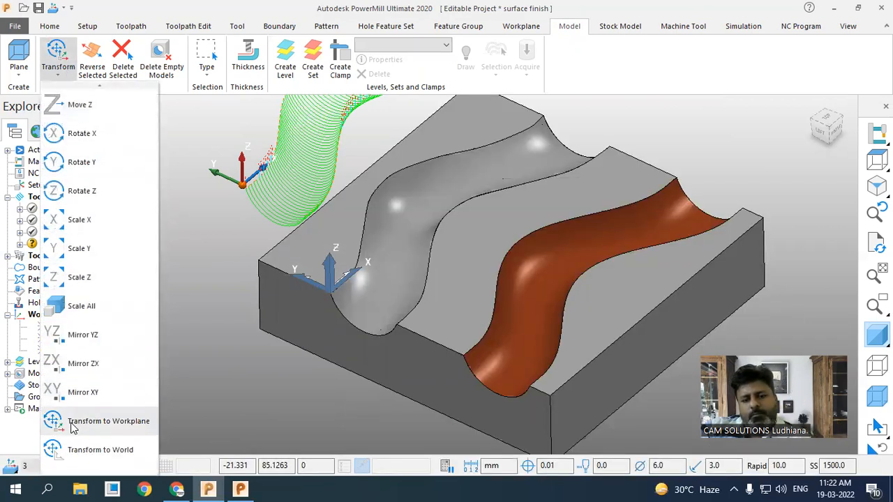
pyautogui.click(73, 425)
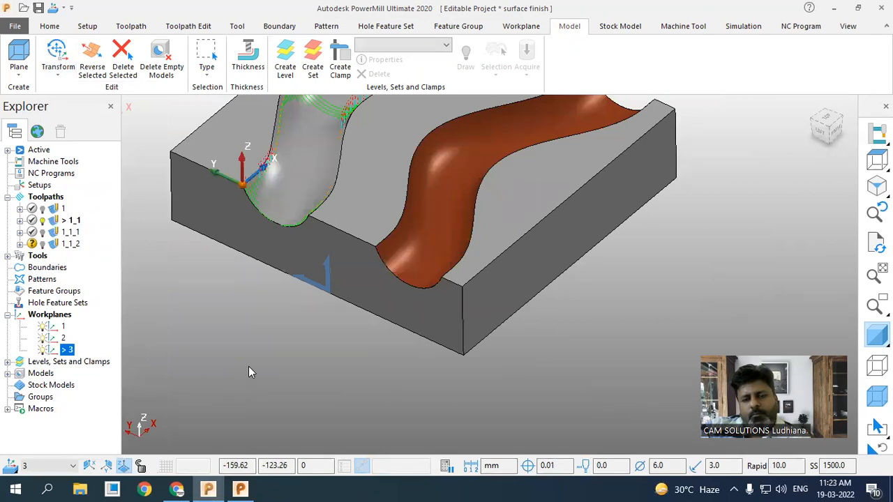
# Activate workplane 2 and inspect how toolpath 1_1 lies on the moved model's groove
pyautogui.rightClick(58, 337)
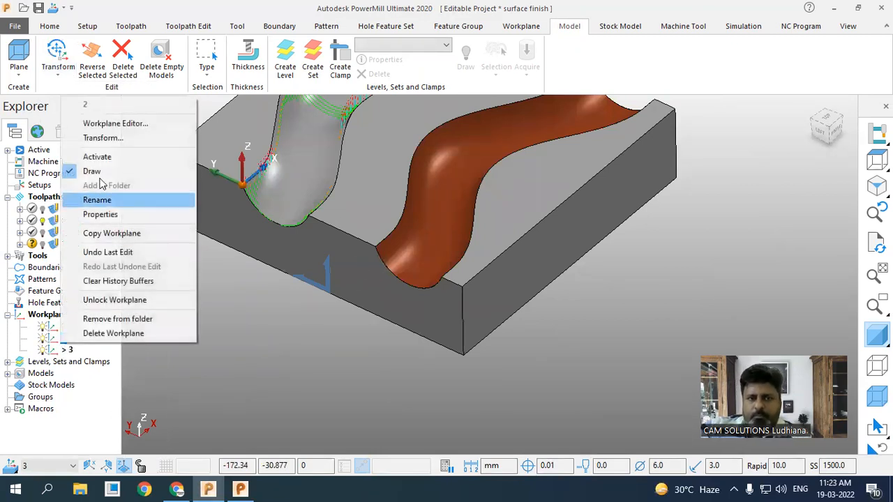
pyautogui.click(97, 159)
pyautogui.scroll(-3, 280, 332)
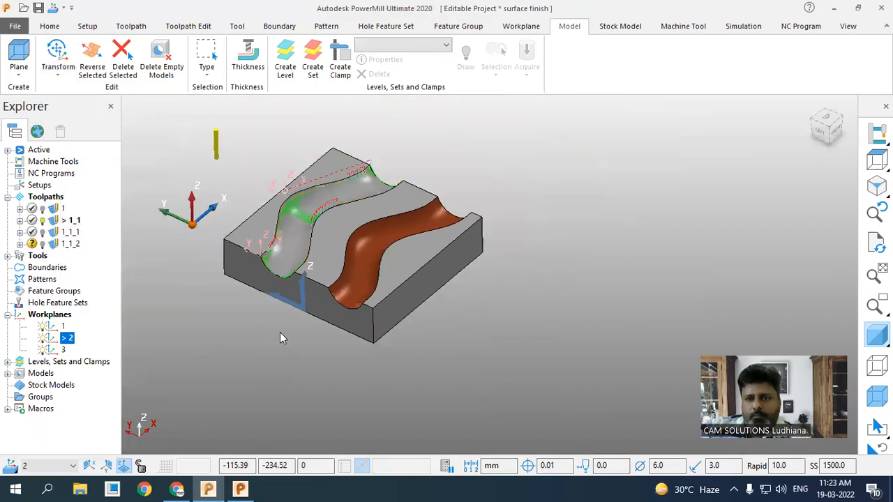
pyautogui.scroll(2, 262, 312)
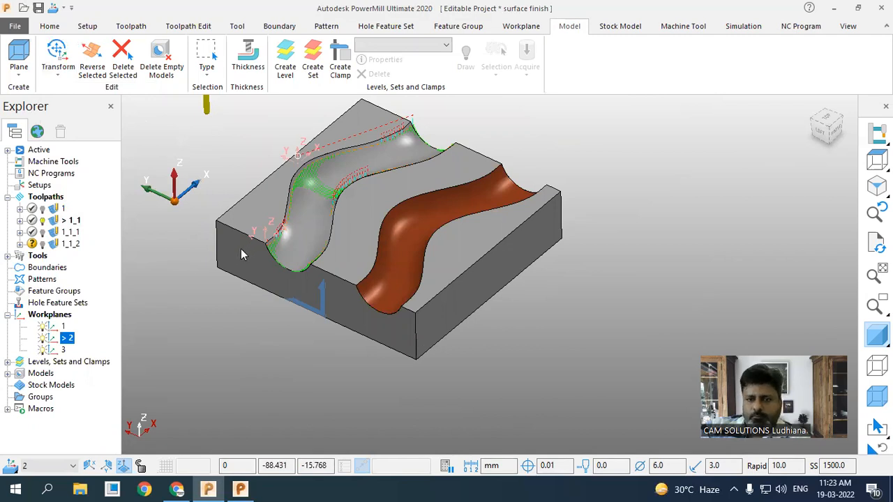
pyautogui.scroll(2, 255, 249)
pyautogui.scroll(-2, 263, 255)
pyautogui.scroll(2, 227, 269)
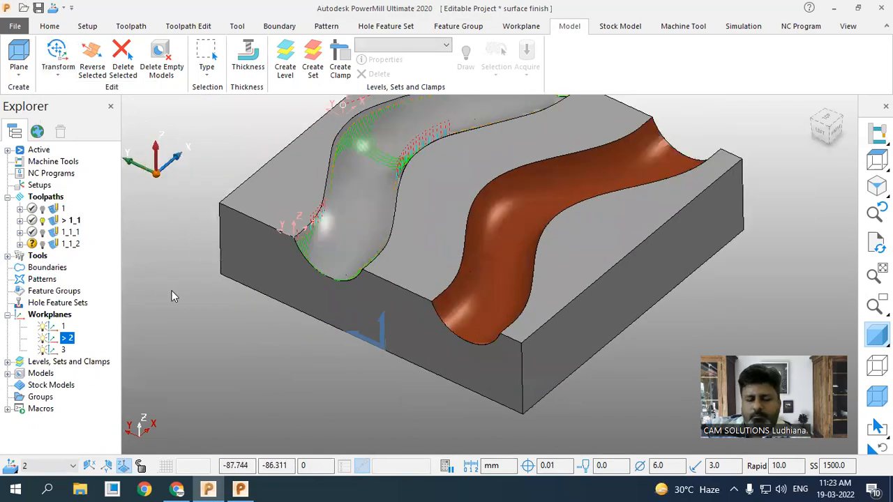
# Delete workplane 2 and try to delete workplane 3 as well
pyautogui.rightClick(63, 339)
pyautogui.click(89, 336)
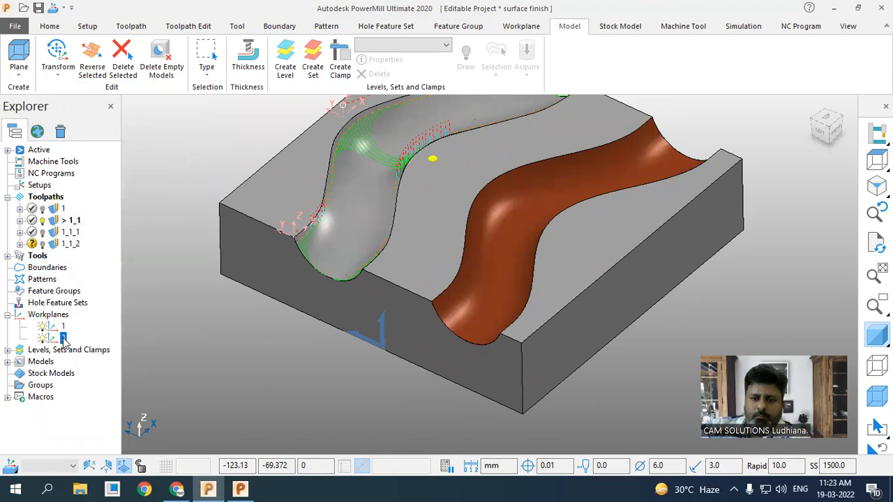
pyautogui.rightClick(63, 340)
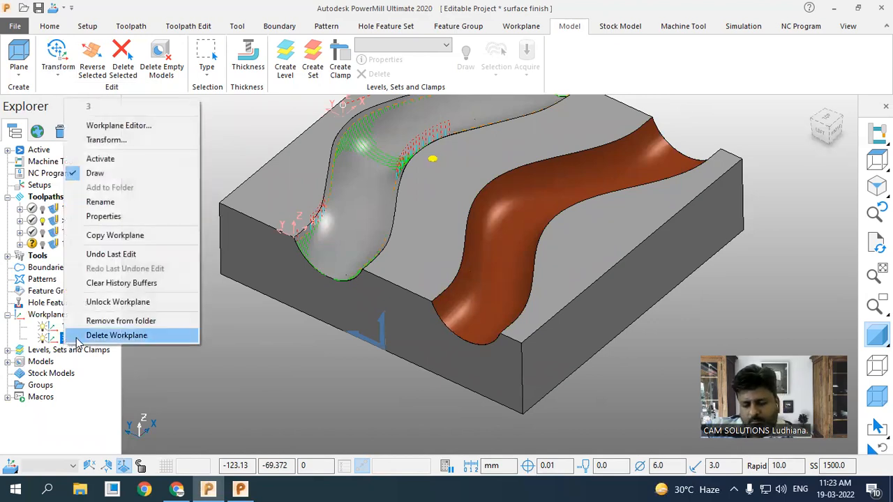
pyautogui.click(98, 338)
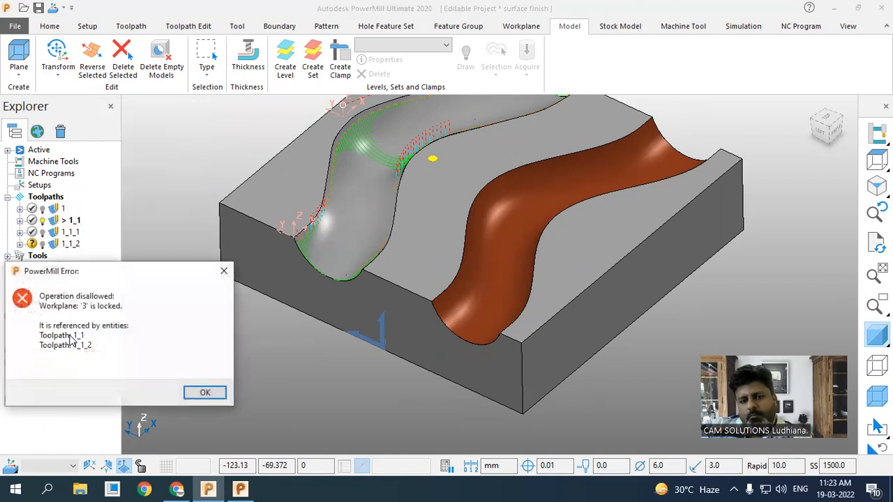
pyautogui.click(206, 393)
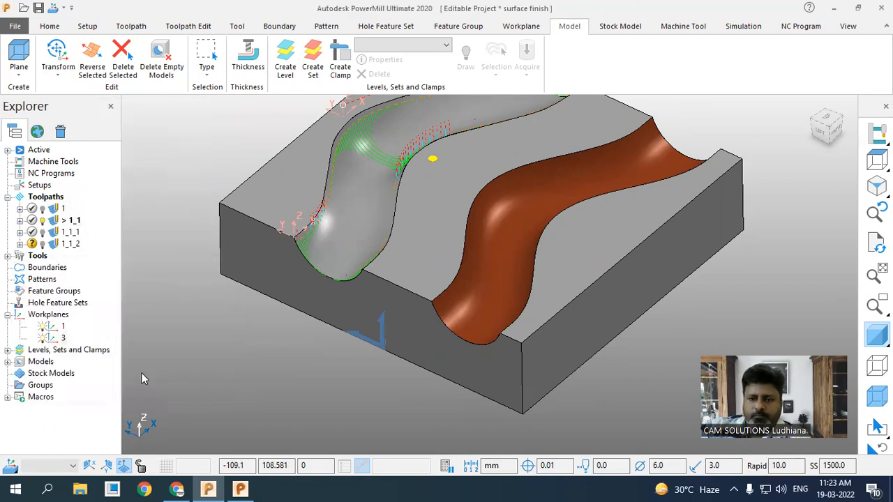
# Hide workplane 3 and try Transform to World and Transform to Workplane on the model with no workplane active
pyautogui.moveTo(247, 340); pyautogui.dragTo(328, 275, button='middle')
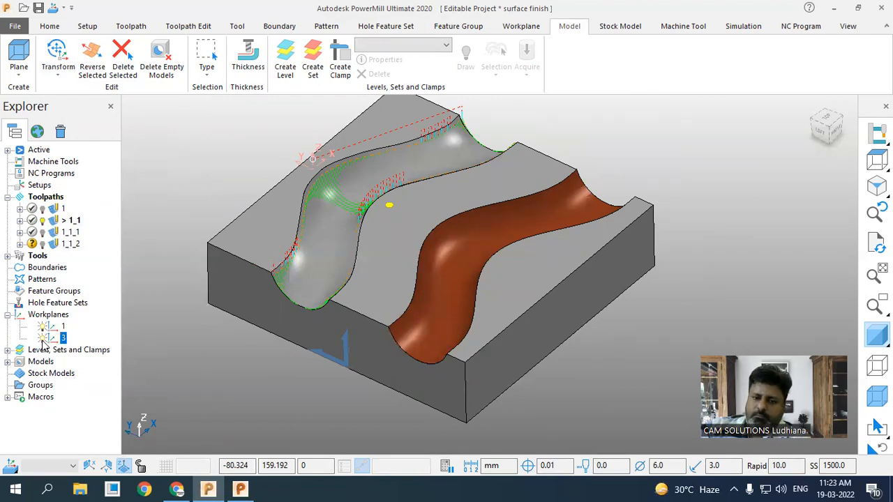
pyautogui.click(56, 60)
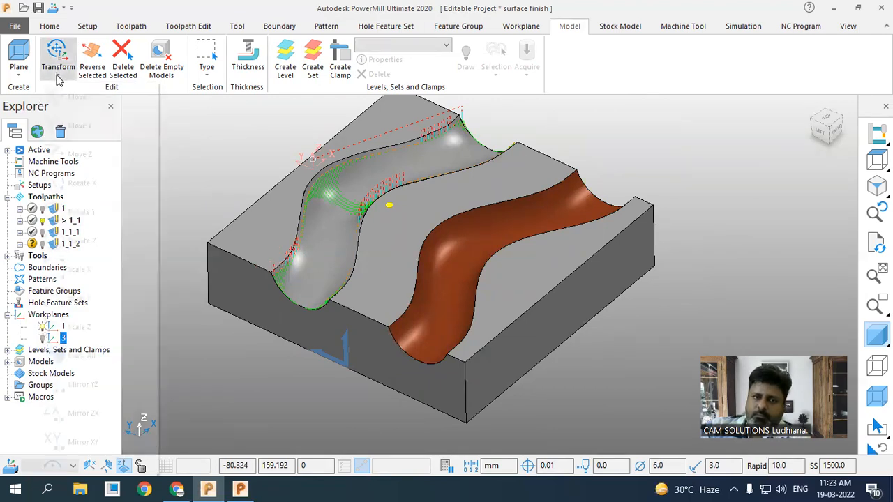
pyautogui.scroll(-1, 90, 399)
pyautogui.click(97, 452)
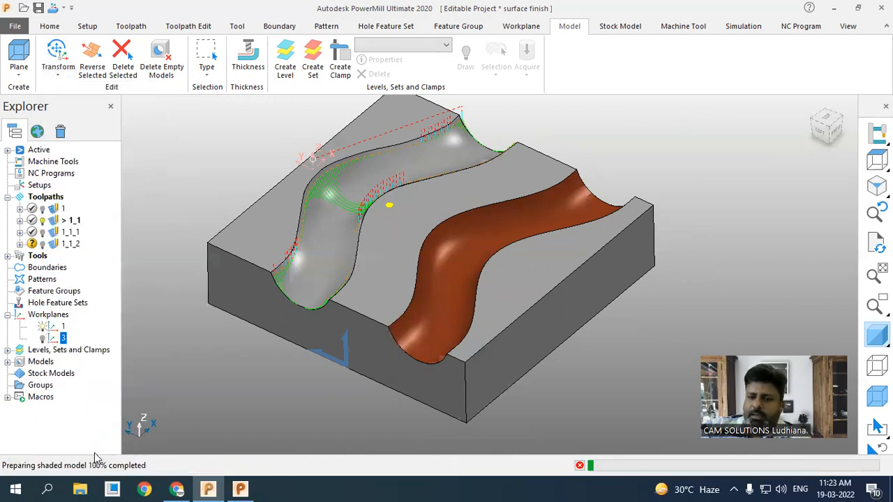
pyautogui.click(58, 62)
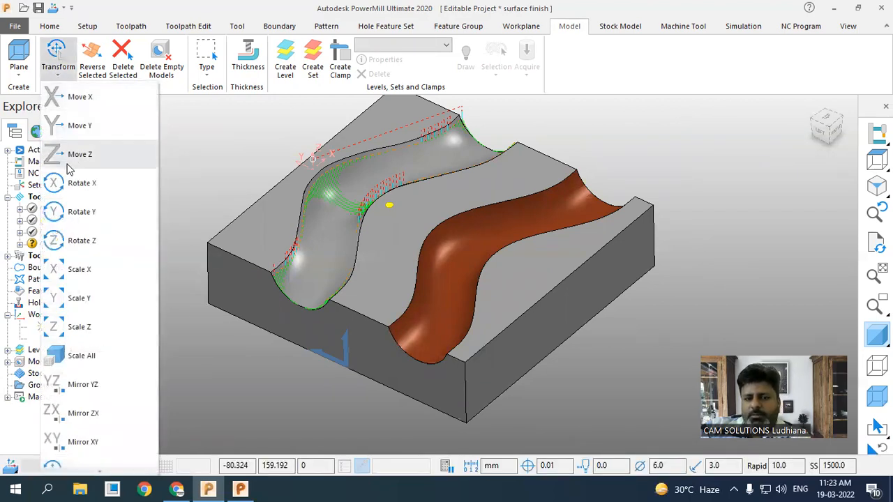
pyautogui.scroll(-1, 90, 418)
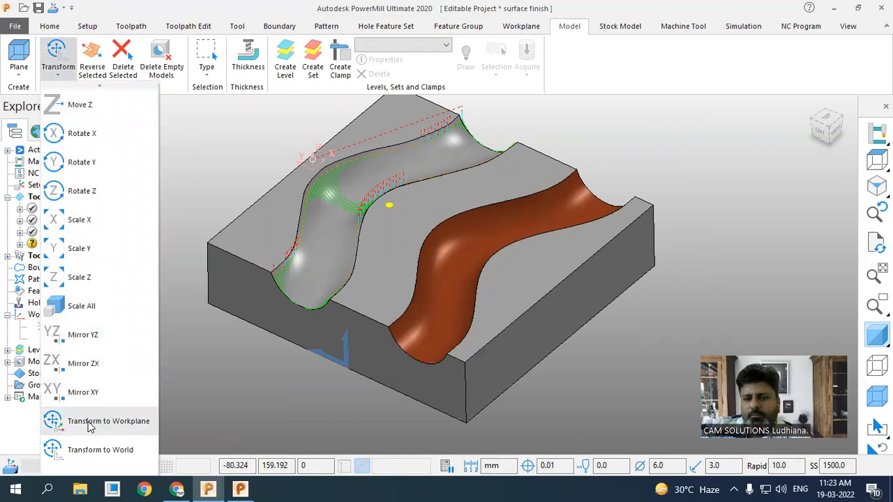
pyautogui.click(88, 422)
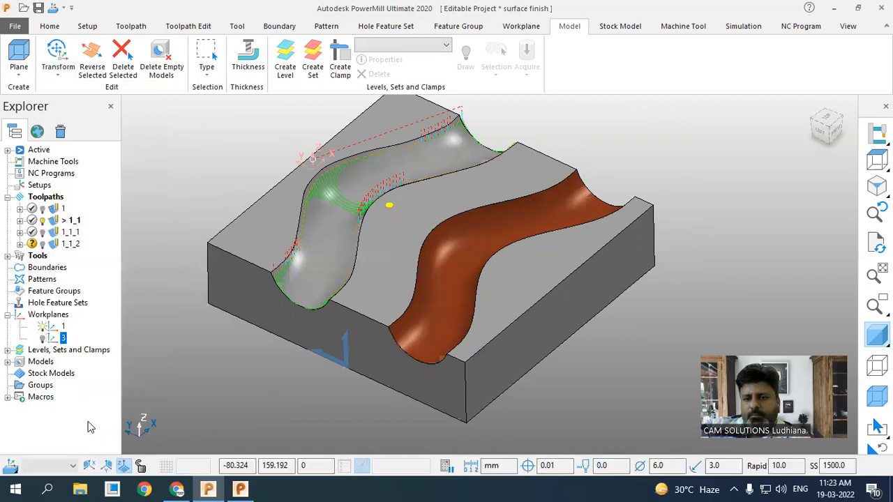
# Activate workplane 1 and transform the model to world from it
pyautogui.rightClick(57, 329)
pyautogui.click(112, 151)
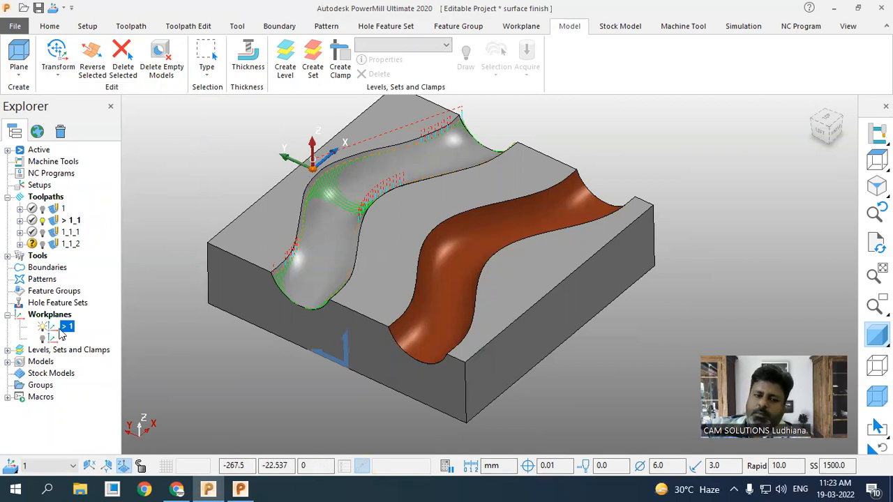
pyautogui.click(56, 66)
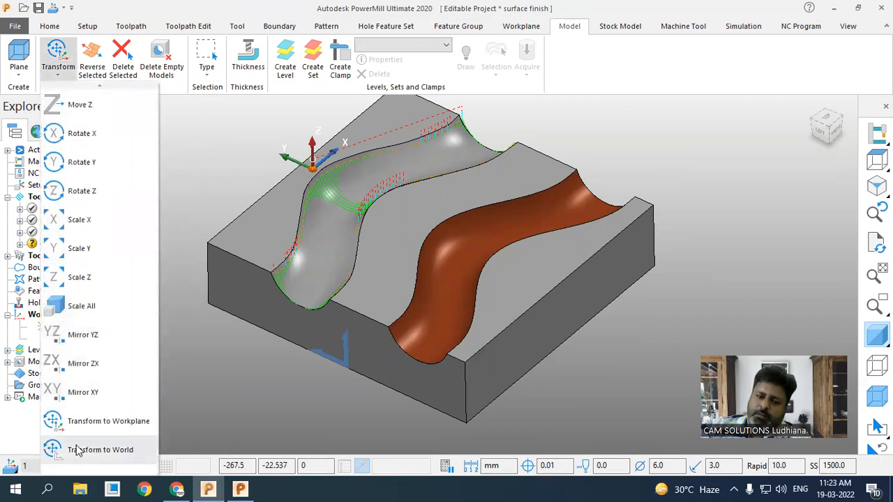
pyautogui.click(100, 450)
pyautogui.scroll(-3, 241, 243)
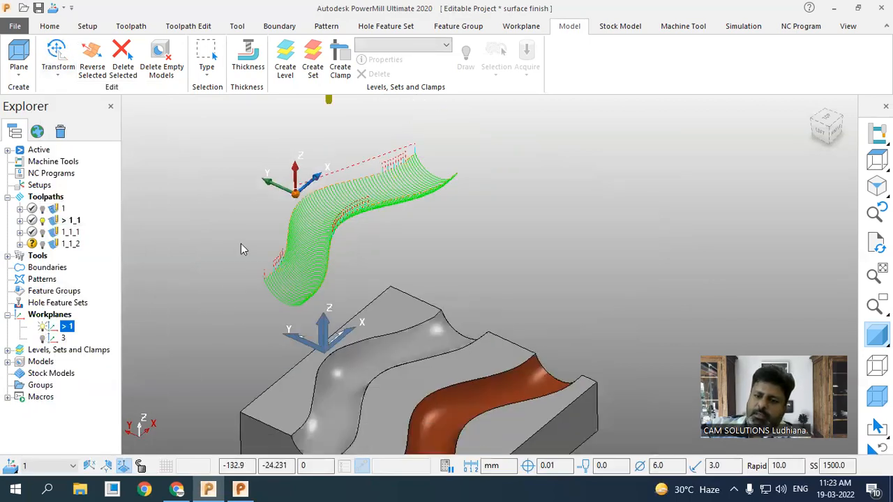
pyautogui.scroll(4, 314, 359)
pyautogui.scroll(-2, 163, 379)
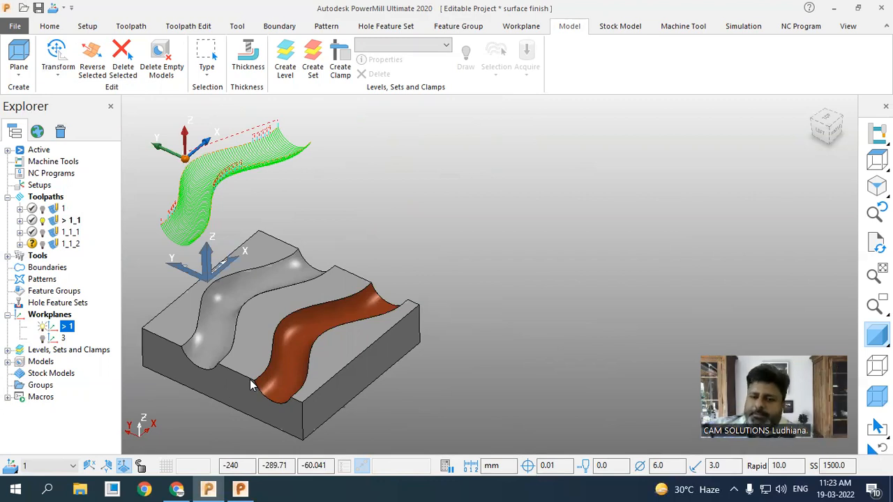
# Close the current project without saving its changes
pyautogui.click(12, 26)
pyautogui.click(25, 251)
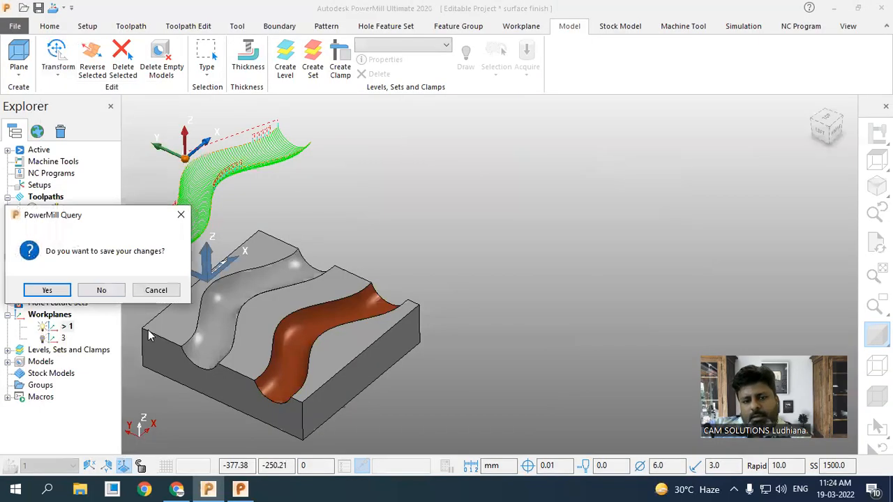
pyautogui.click(102, 290)
# Import the block model with the two wavy grooves from the Mill folder and dismiss the translation report
pyautogui.rightClick(39, 290)
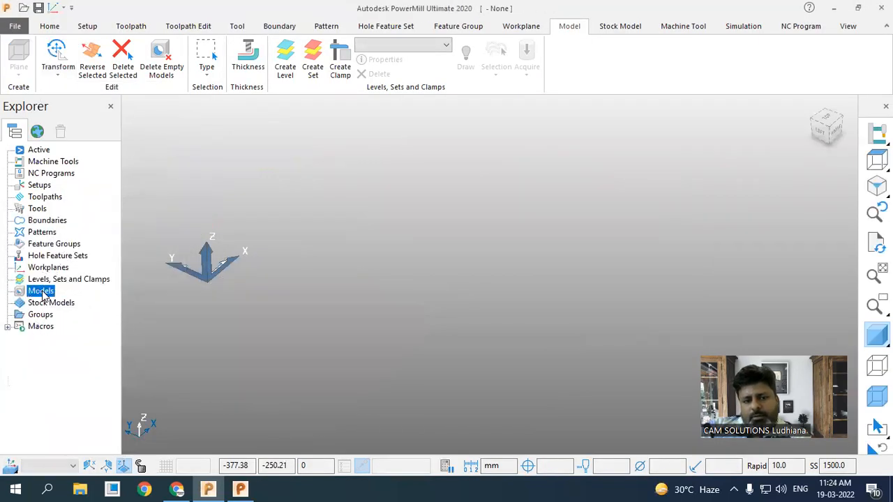
pyautogui.click(91, 195)
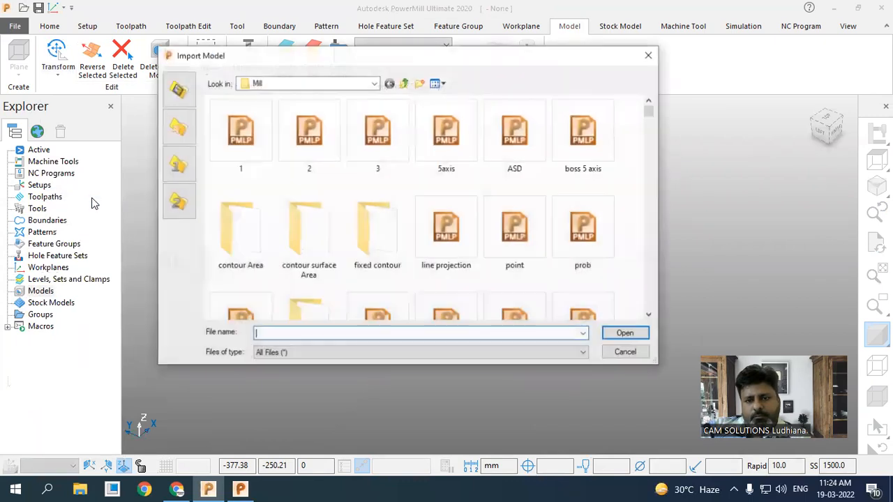
pyautogui.scroll(-3, 411, 250)
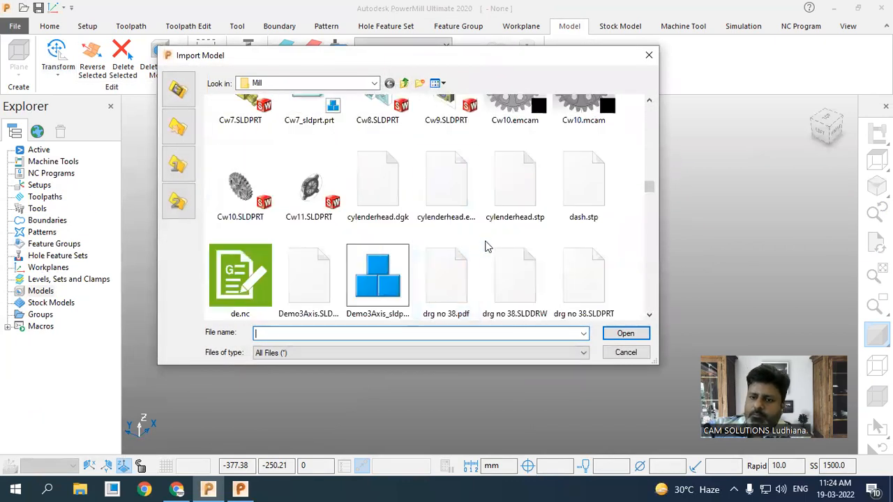
pyautogui.scroll(-3, 490, 247)
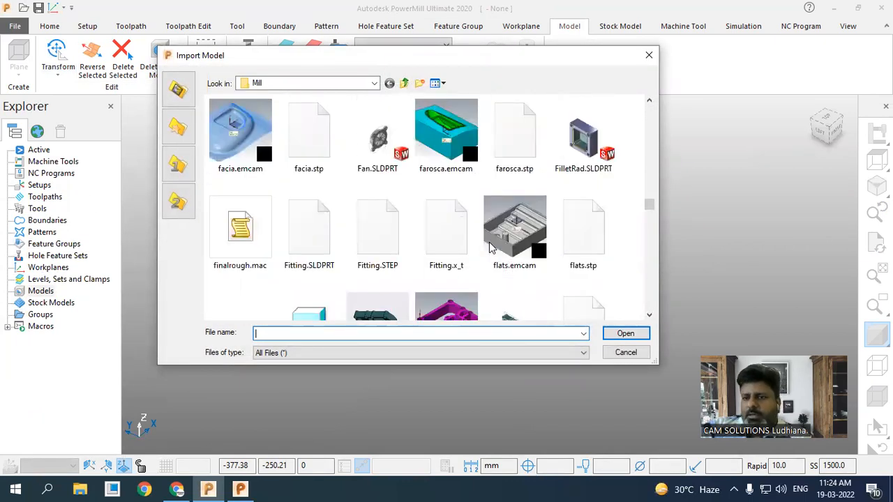
pyautogui.scroll(-3, 490, 248)
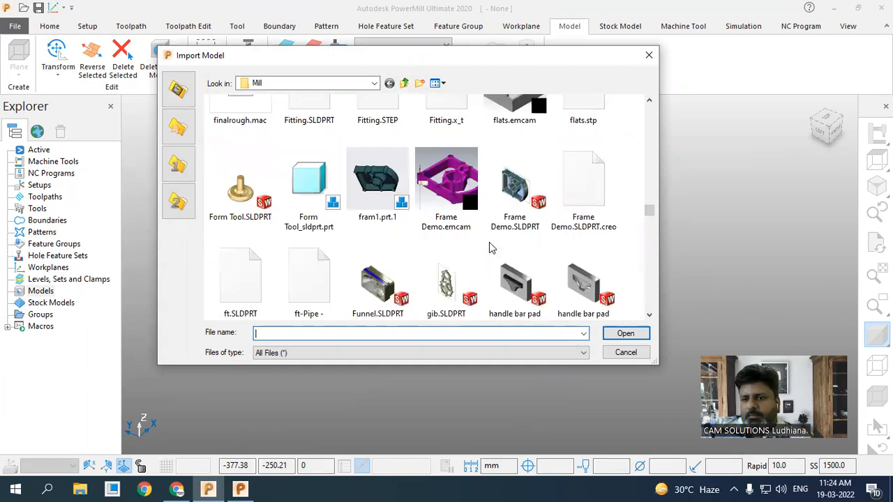
pyautogui.scroll(-3, 491, 247)
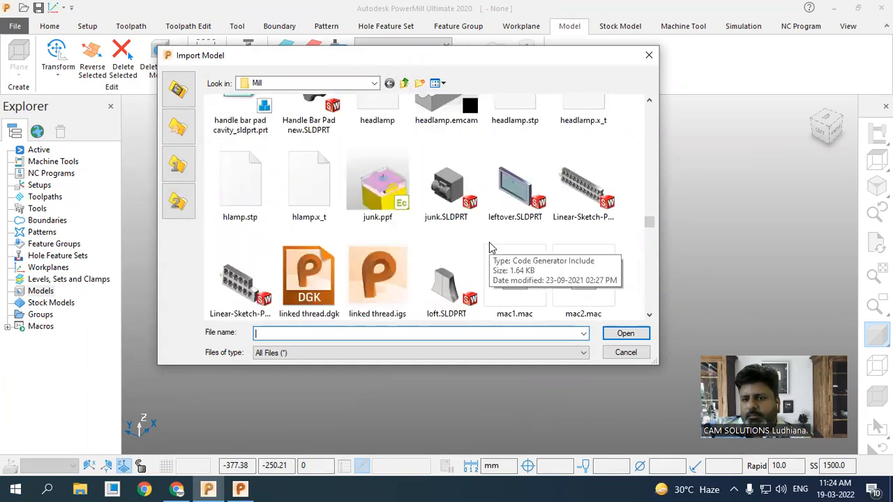
pyautogui.scroll(-3, 490, 247)
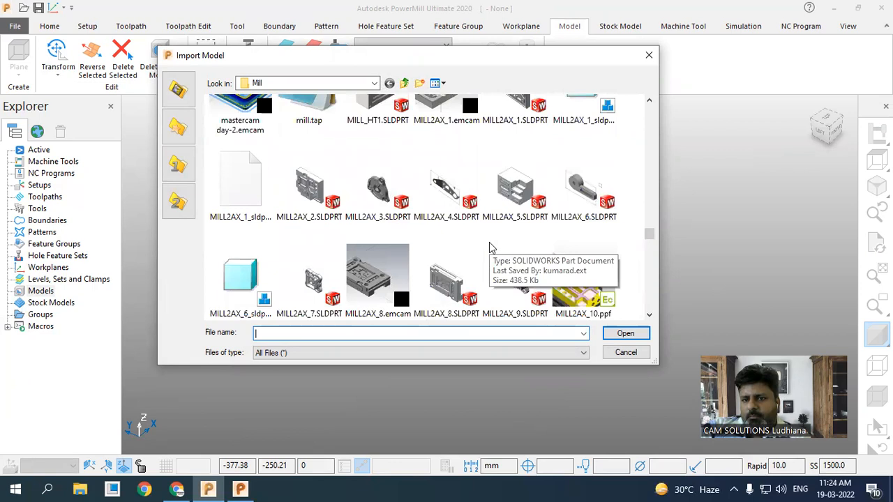
pyautogui.scroll(-5, 490, 248)
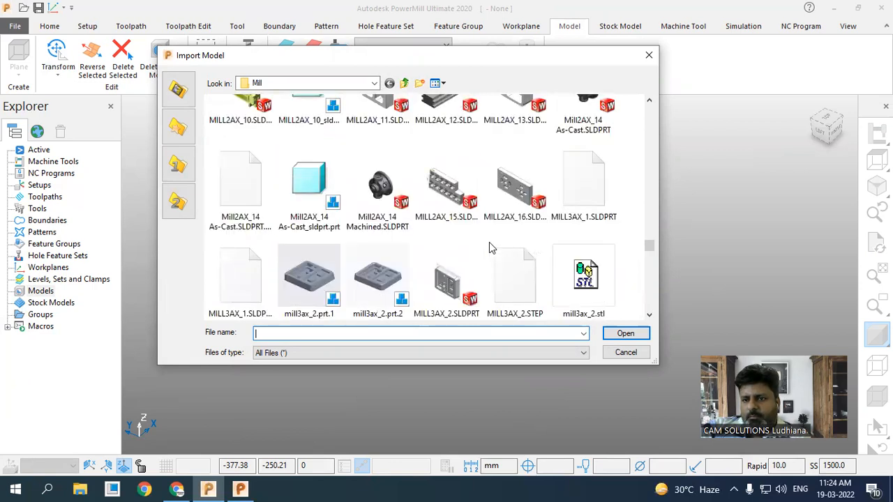
pyautogui.scroll(-5, 490, 248)
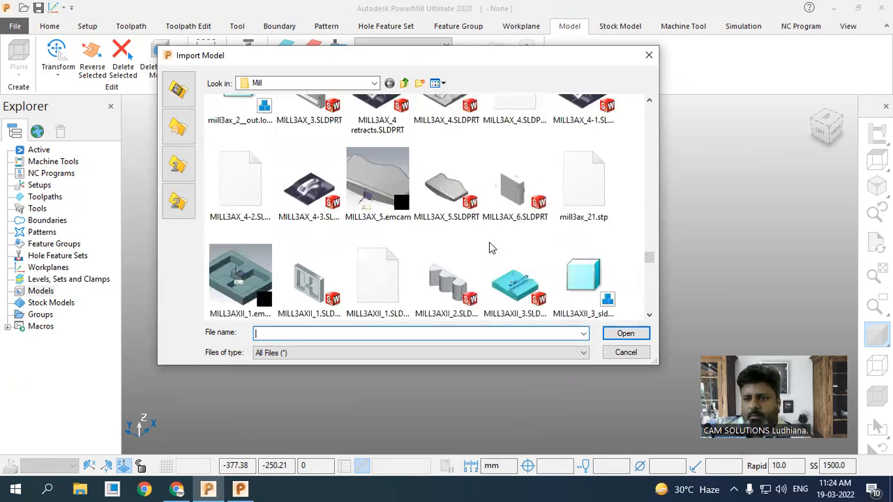
pyautogui.scroll(-5, 490, 247)
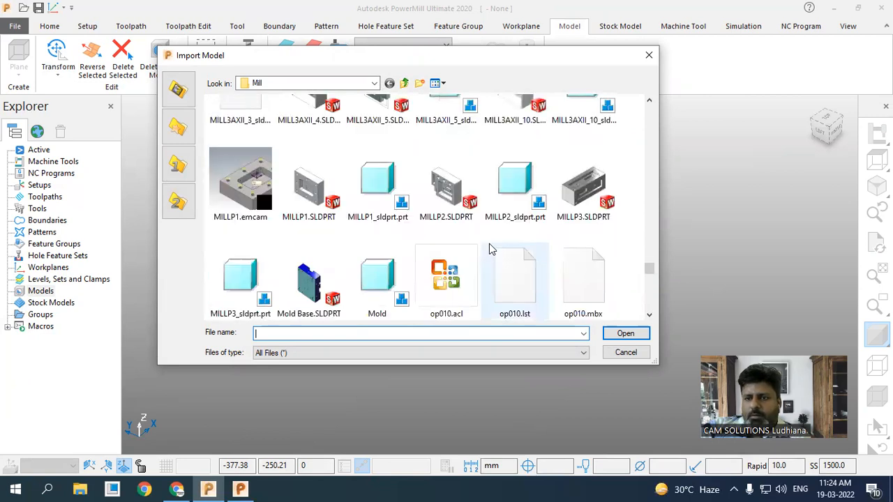
pyautogui.scroll(-5, 491, 248)
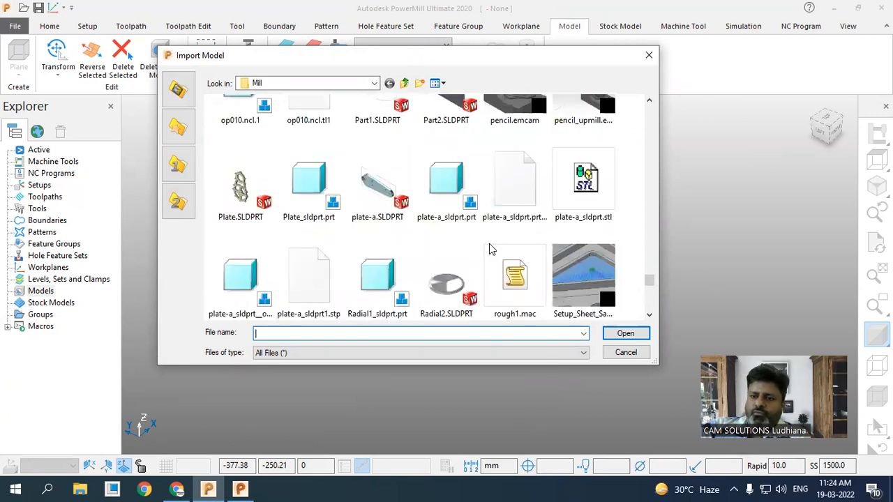
pyautogui.scroll(-5, 490, 249)
pyautogui.scroll(3, 491, 249)
pyautogui.scroll(-3, 490, 249)
pyautogui.scroll(3, 490, 249)
pyautogui.scroll(3, 490, 249)
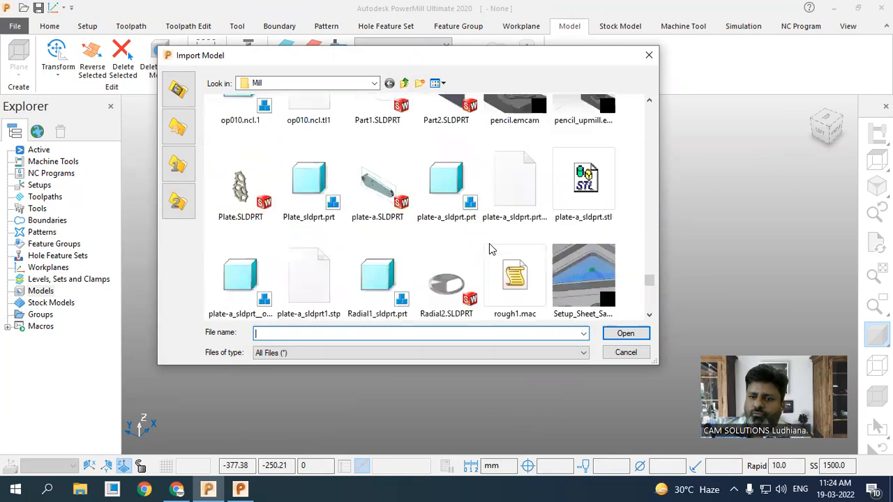
pyautogui.scroll(5, 490, 249)
pyautogui.scroll(6, 490, 249)
pyautogui.scroll(5, 490, 249)
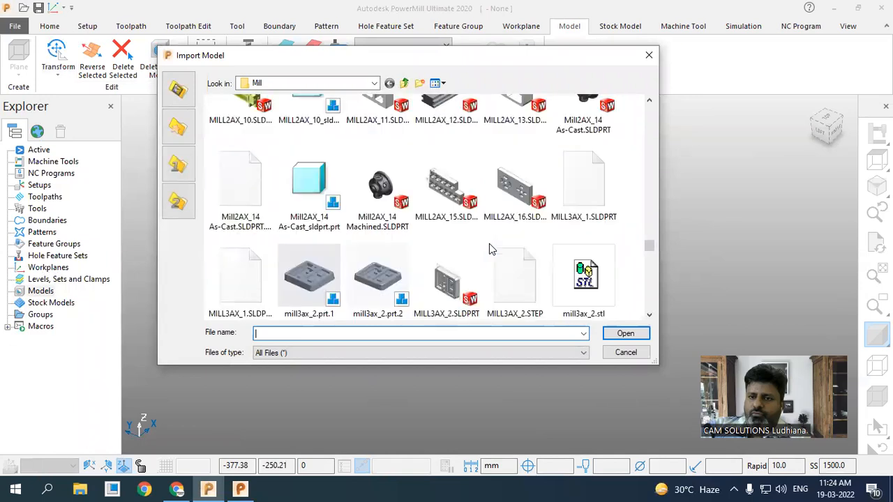
pyautogui.scroll(8, 491, 249)
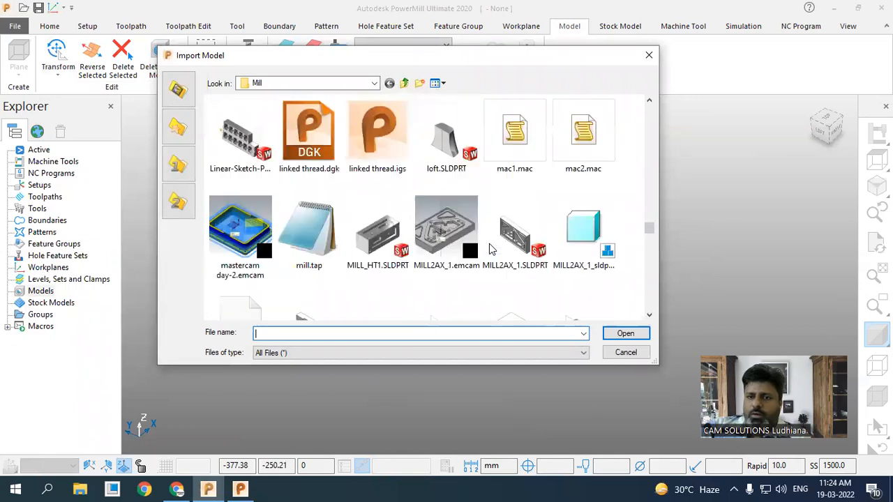
pyautogui.scroll(2, 491, 249)
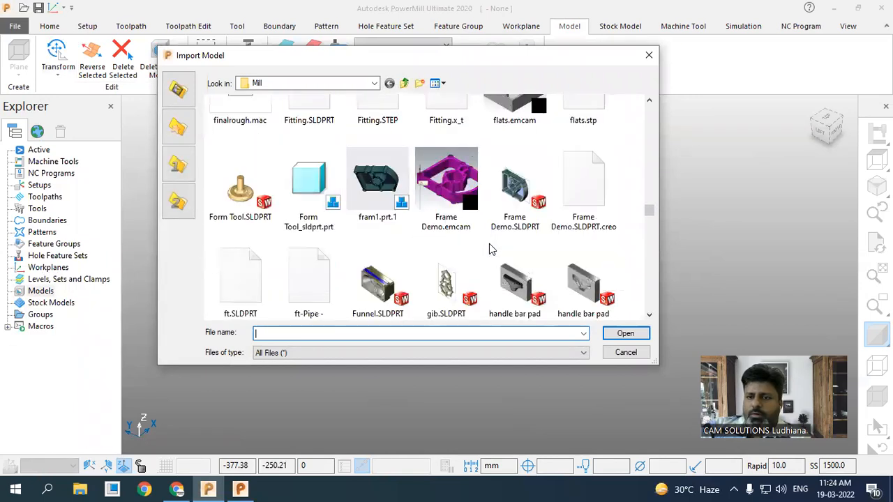
pyautogui.scroll(3, 491, 249)
pyautogui.scroll(6, 491, 249)
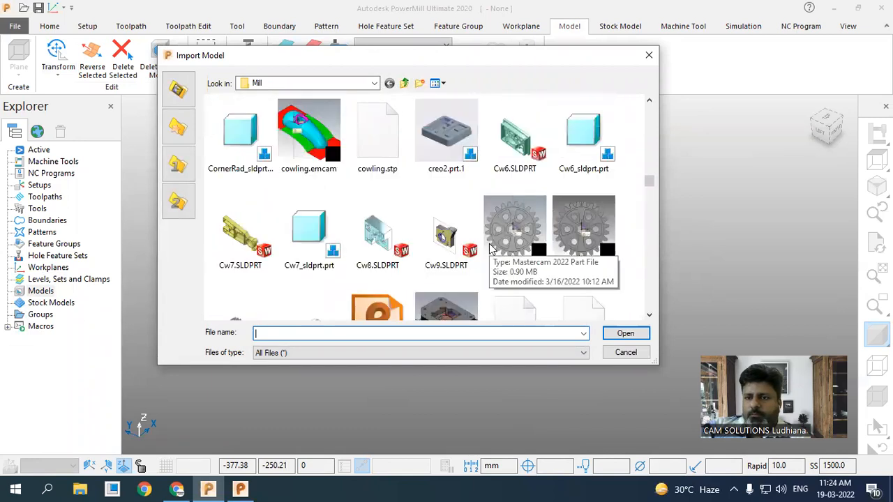
pyautogui.scroll(2, 490, 249)
pyautogui.click(304, 183)
pyautogui.click(624, 335)
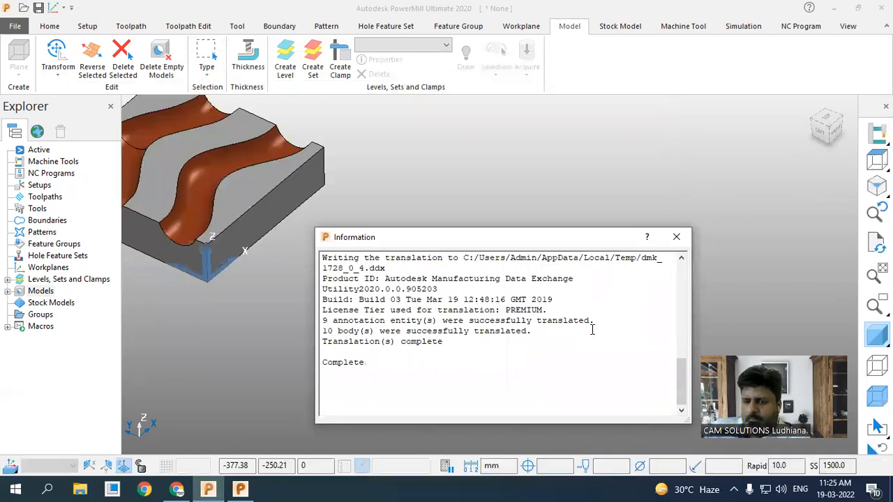
pyautogui.click(676, 237)
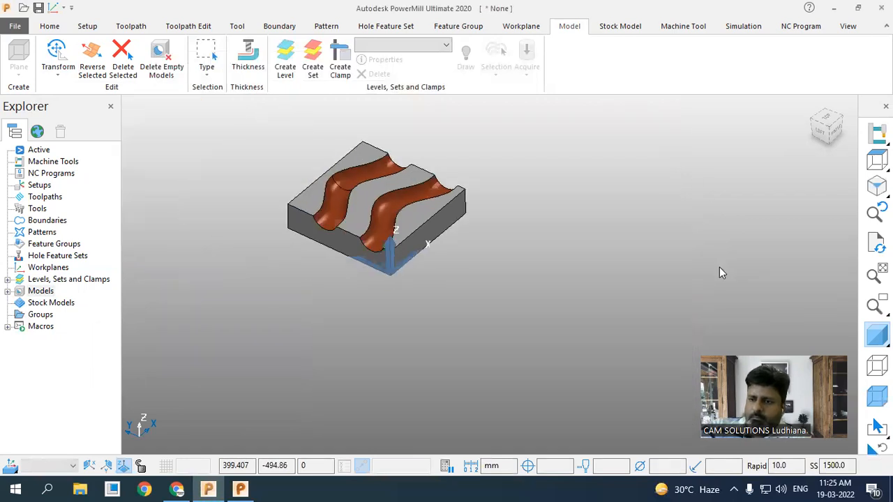
pyautogui.scroll(-2, 599, 230)
pyautogui.scroll(4, 502, 206)
pyautogui.moveTo(475, 177); pyautogui.dragTo(474, 184, button='middle')
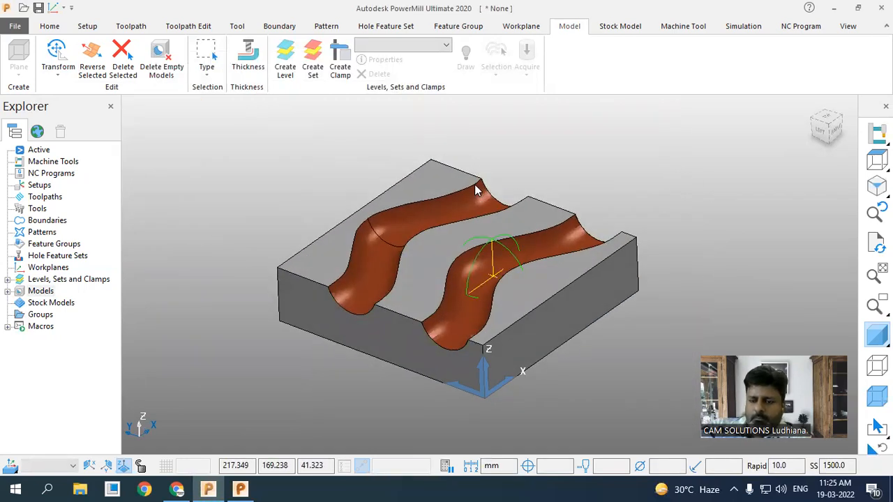
pyautogui.scroll(3, 385, 296)
pyautogui.scroll(-2, 503, 270)
pyautogui.moveTo(539, 258); pyautogui.dragTo(538, 267, button='middle')
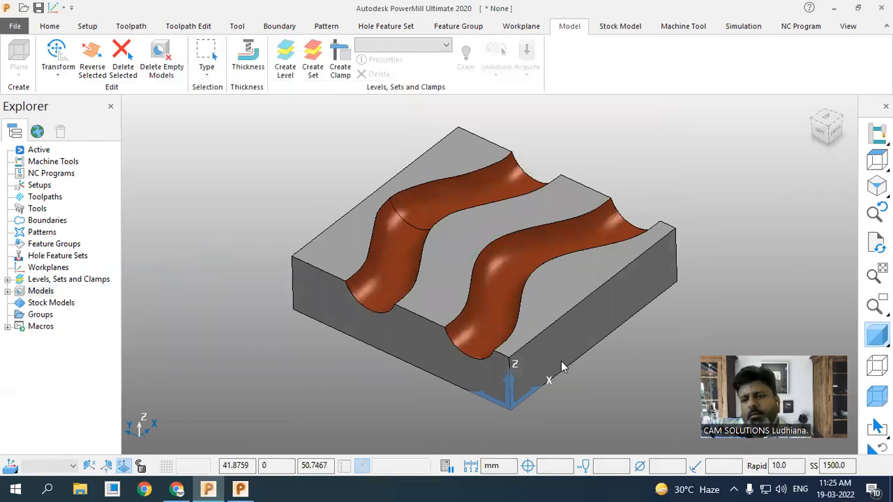
# Create a workplane at the upper front corner of the groove nearest the world origin
pyautogui.click(59, 70)
pyautogui.click(60, 73)
pyautogui.rightClick(50, 268)
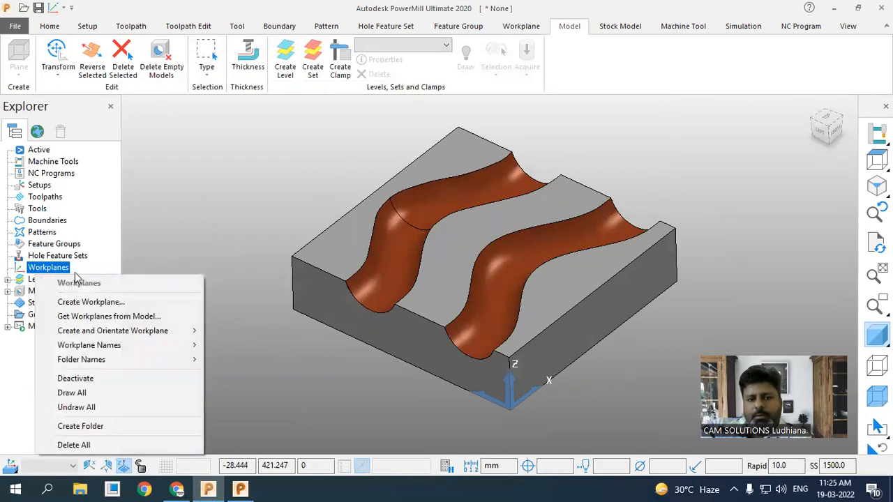
pyautogui.click(163, 302)
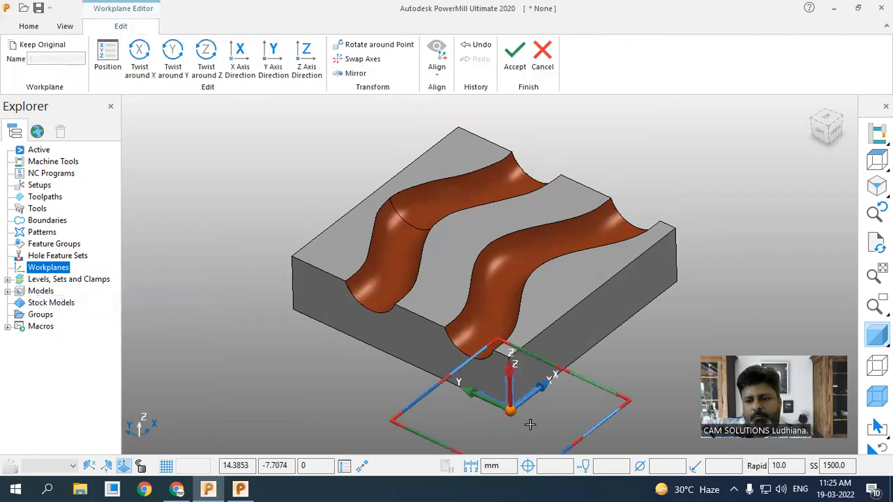
pyautogui.moveTo(500, 375); pyautogui.dragTo(446, 327)
pyautogui.scroll(4, 446, 329)
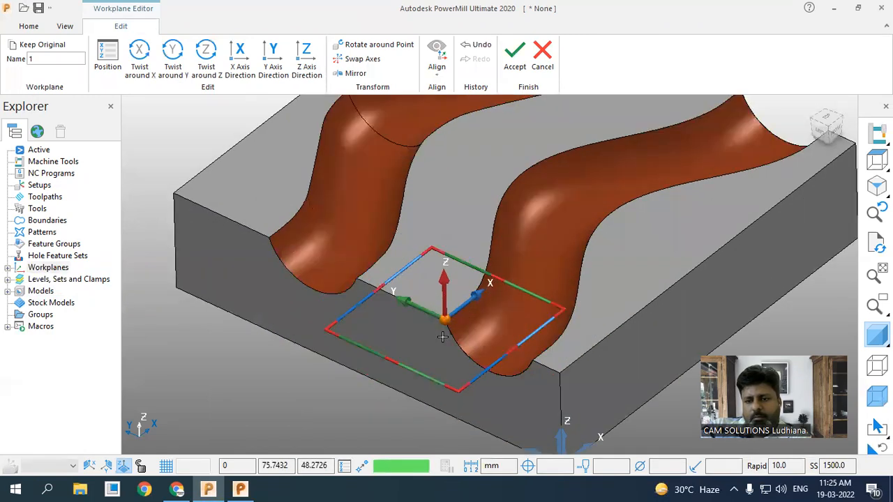
pyautogui.scroll(-6, 447, 326)
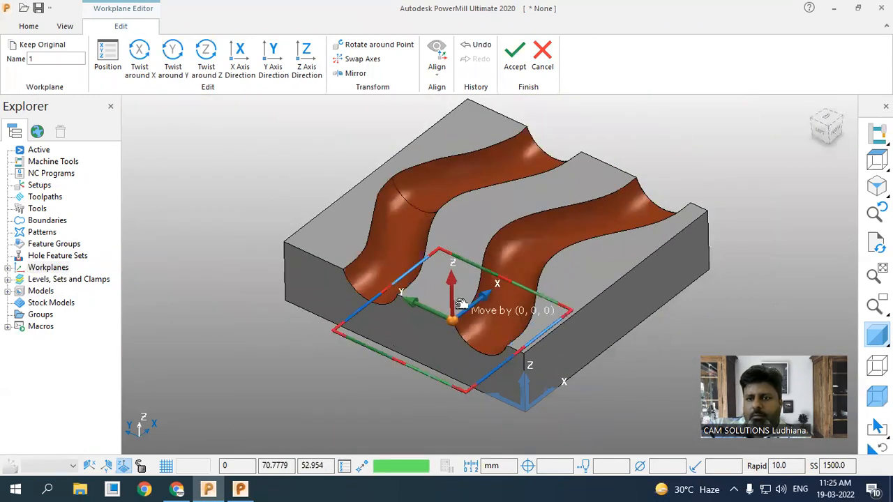
pyautogui.click(514, 62)
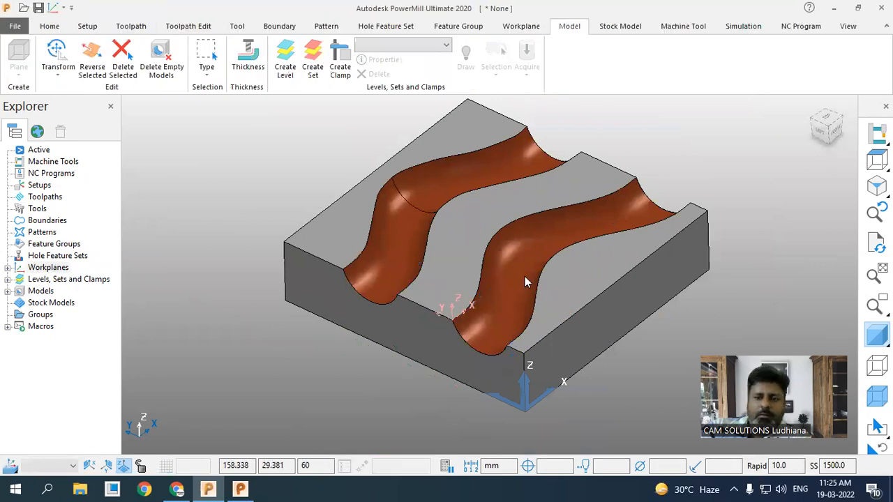
# Try Transform to Workplane on the model with no workplane active
pyautogui.click(58, 68)
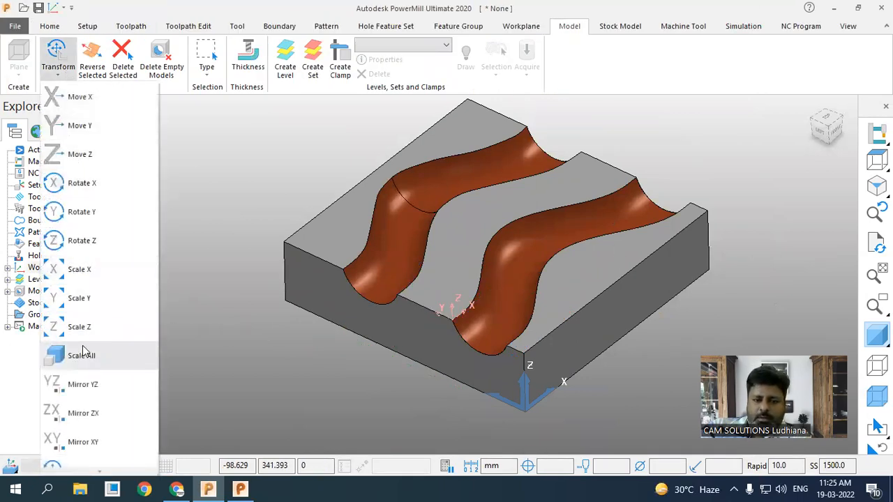
pyautogui.scroll(-1, 100, 416)
pyautogui.click(108, 427)
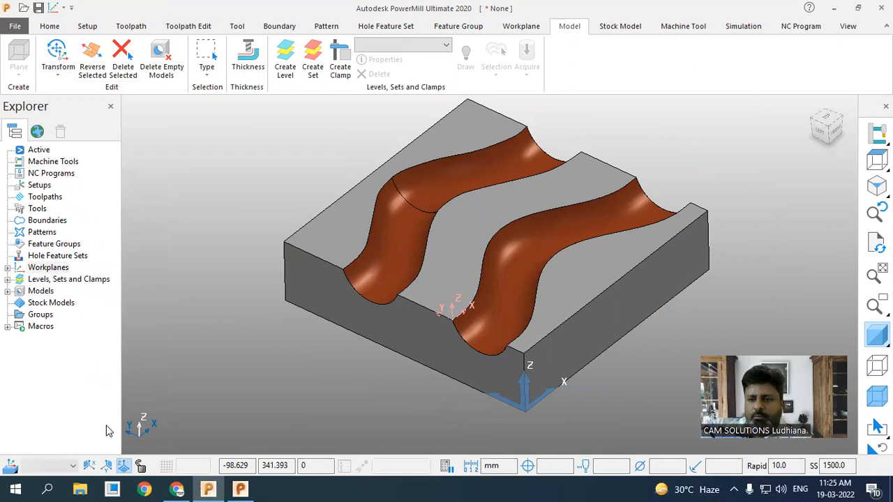
pyautogui.click(57, 60)
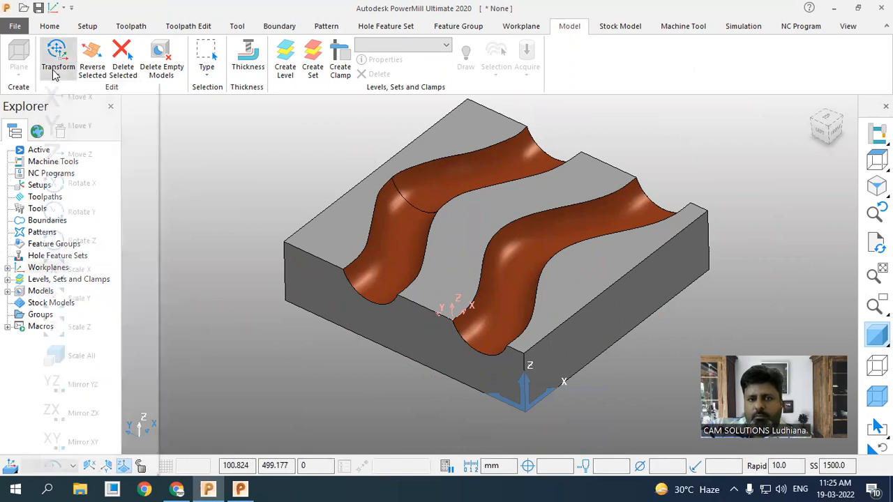
pyautogui.scroll(-1, 83, 335)
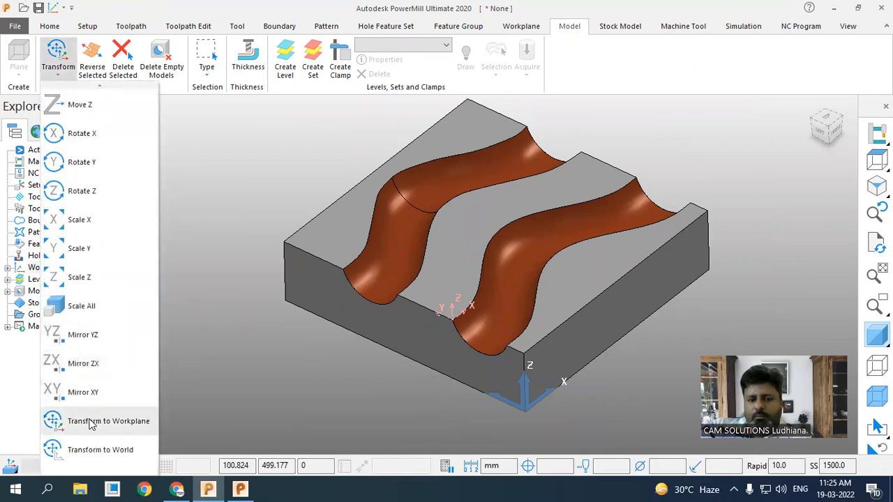
pyautogui.click(89, 423)
# Activate workplane 1 and transform the model to that workplane
pyautogui.click(8, 268)
pyautogui.rightClick(52, 280)
pyautogui.click(105, 100)
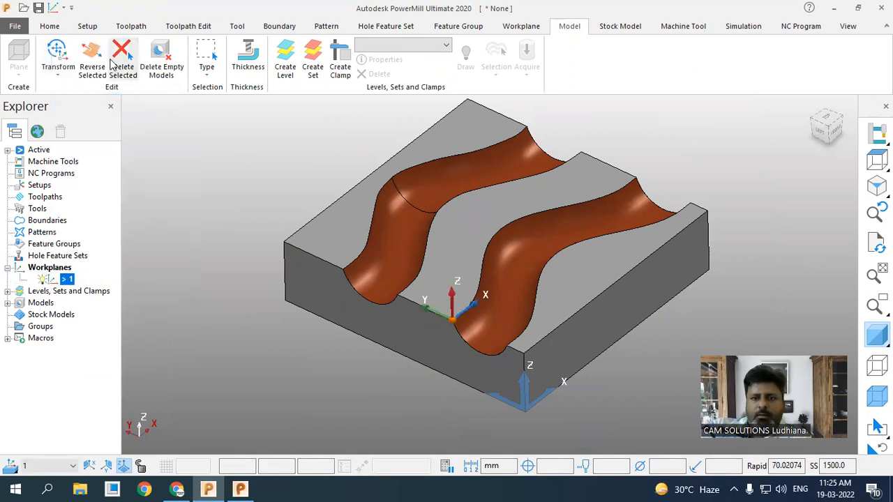
pyautogui.click(58, 55)
pyautogui.scroll(-2, 81, 391)
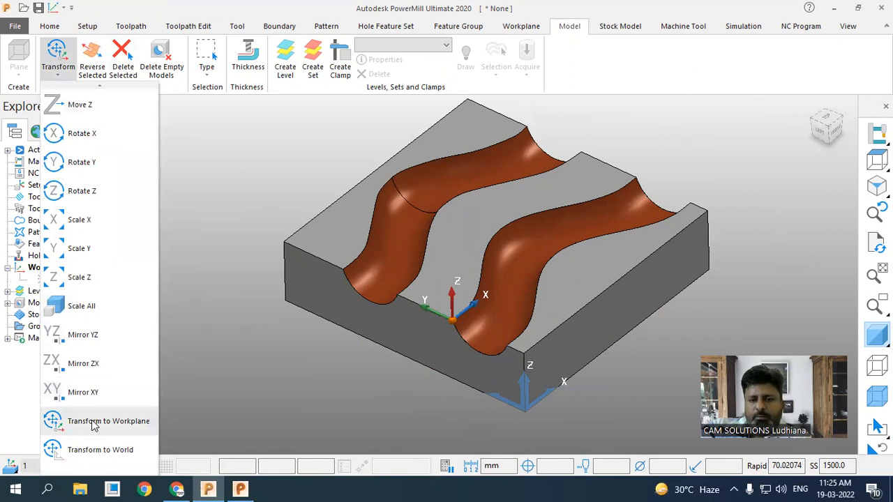
pyautogui.click(92, 422)
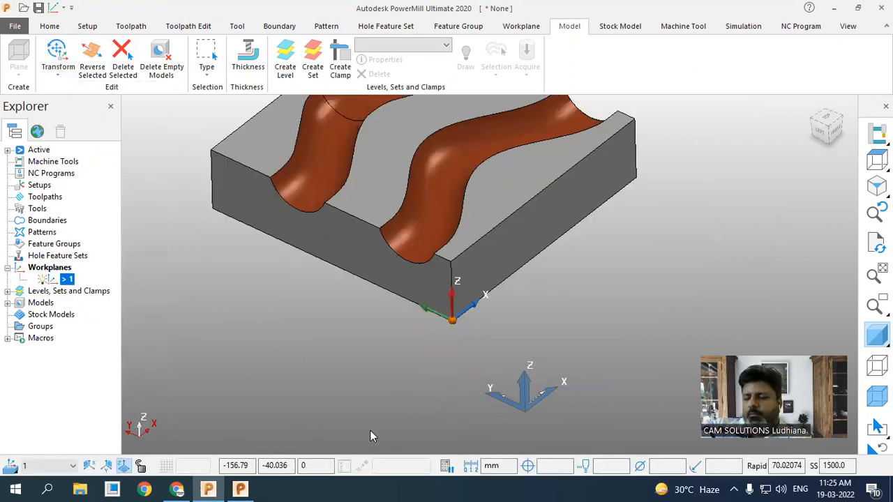
# Apply Transform to World to the model twice from active workplane 1
pyautogui.click(58, 56)
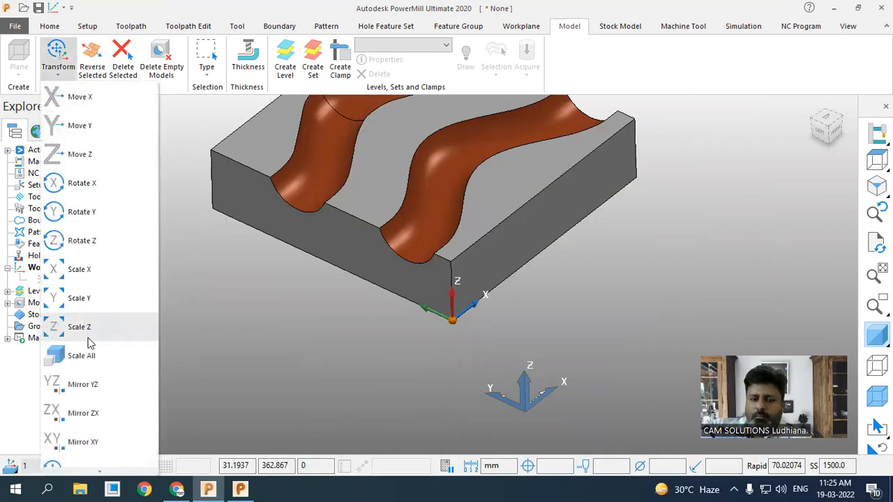
pyautogui.click(90, 451)
pyautogui.click(58, 57)
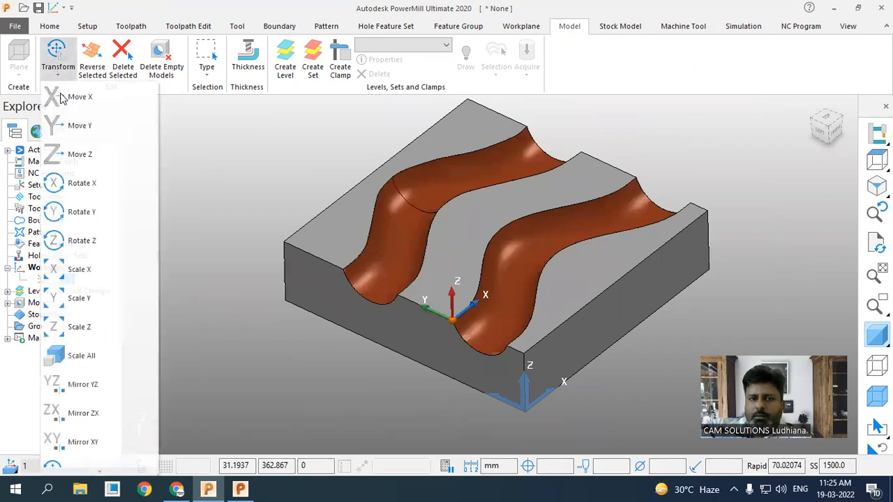
pyautogui.scroll(-2, 90, 333)
pyautogui.click(90, 447)
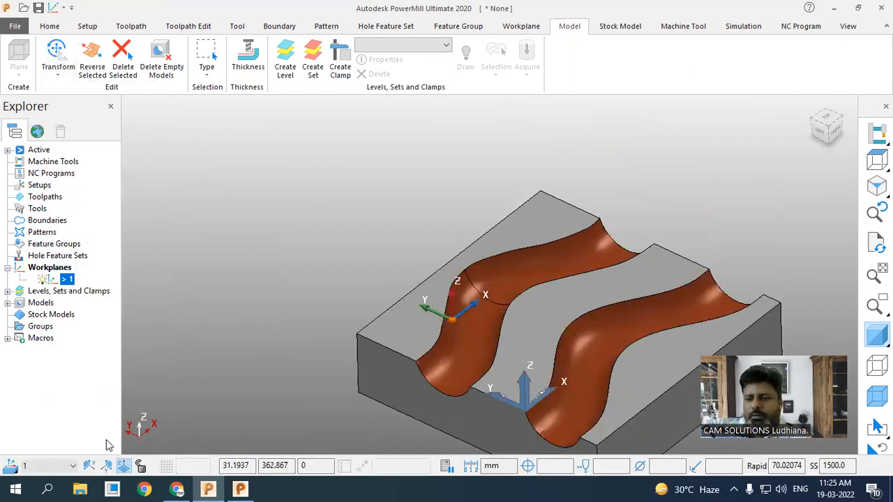
# Delete workplane 1
pyautogui.scroll(-2, 469, 379)
pyautogui.scroll(5, 488, 341)
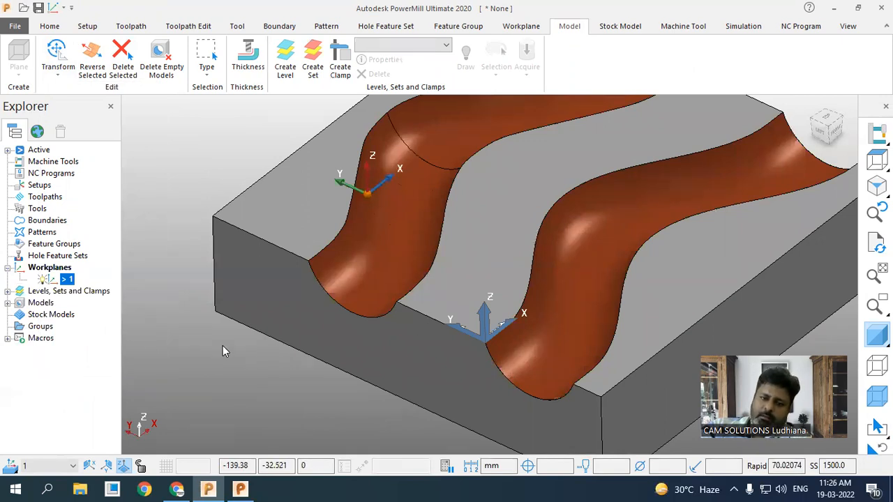
pyautogui.rightClick(60, 283)
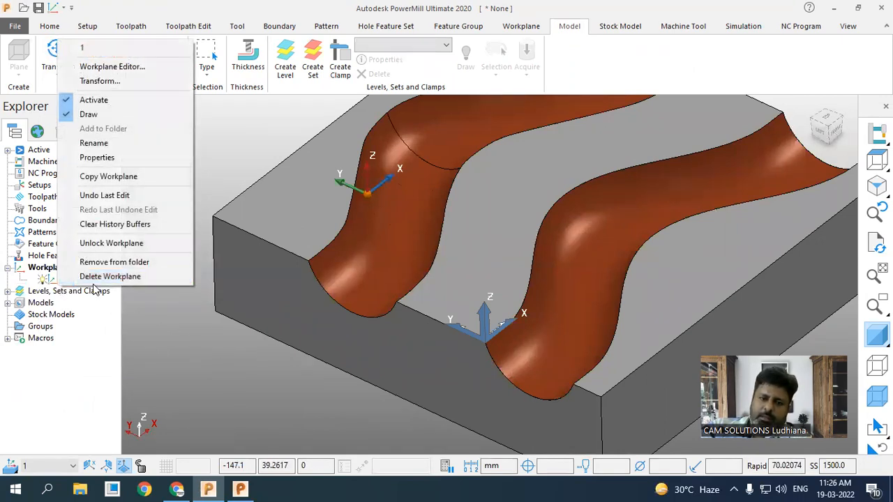
pyautogui.click(93, 283)
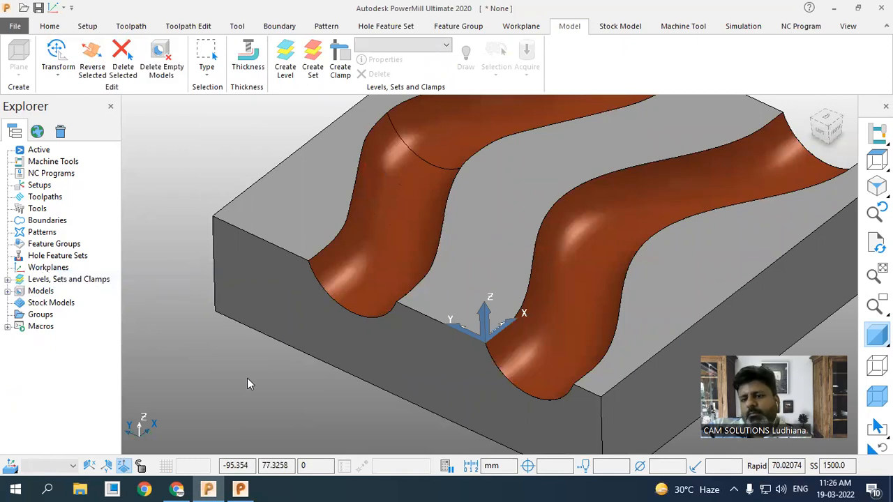
# Create a new workplane at the upper front corner of the groove farther from the world origin
pyautogui.rightClick(55, 270)
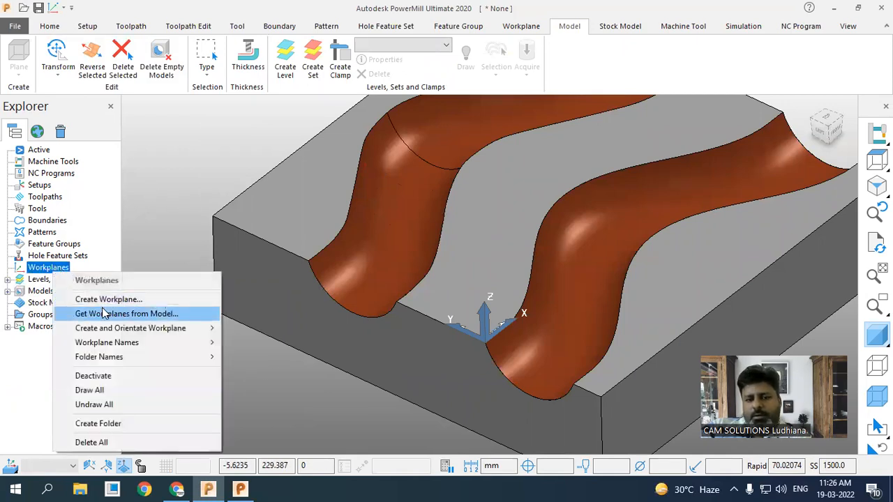
pyautogui.click(130, 298)
pyautogui.moveTo(486, 342); pyautogui.dragTo(309, 260)
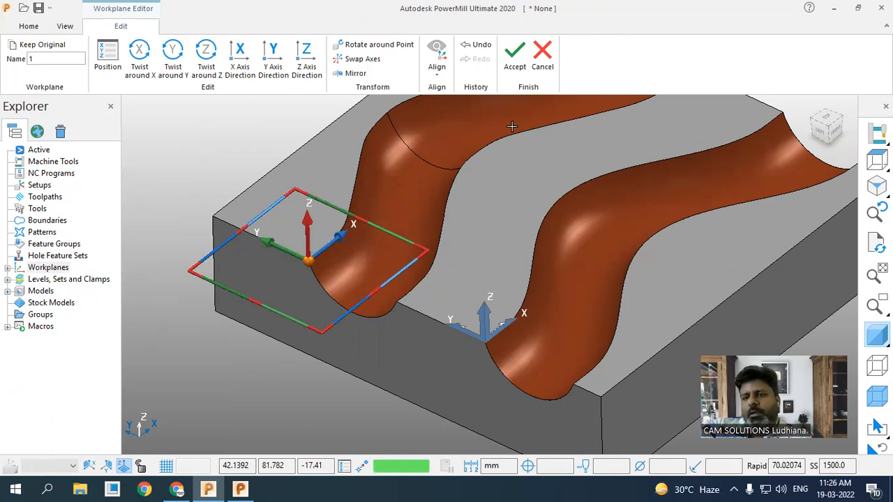
pyautogui.click(517, 75)
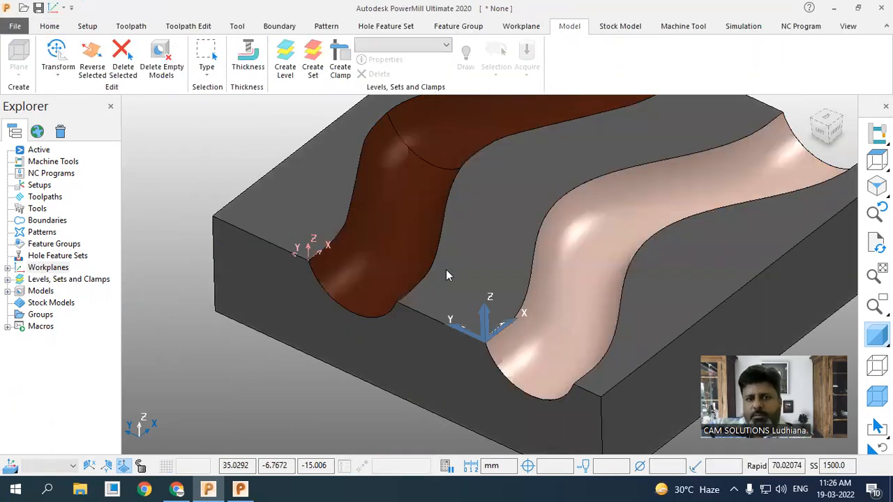
# Create a ball nosed tool with a 6 mm diameter and 50 mm length
pyautogui.click(50, 25)
pyautogui.click(255, 75)
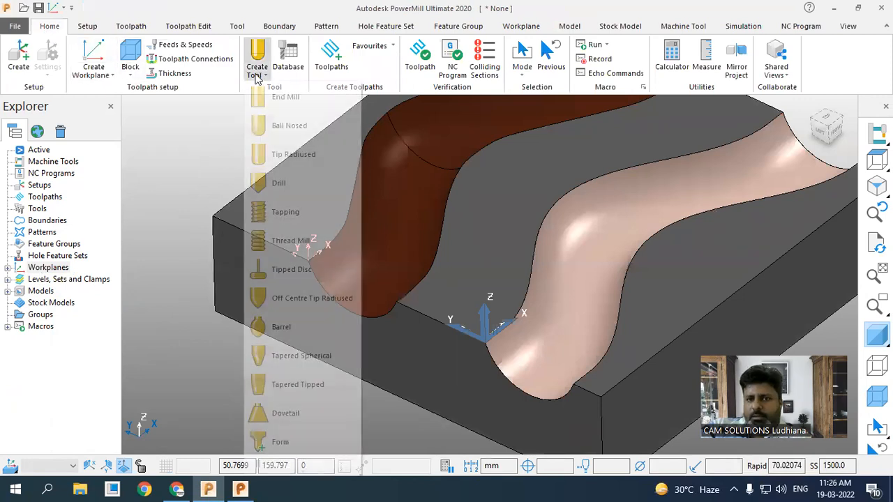
pyautogui.click(311, 140)
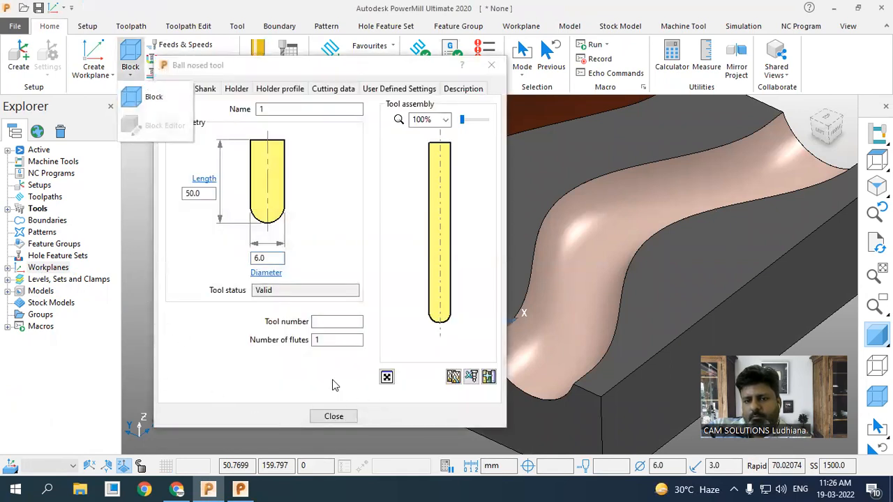
pyautogui.click(332, 417)
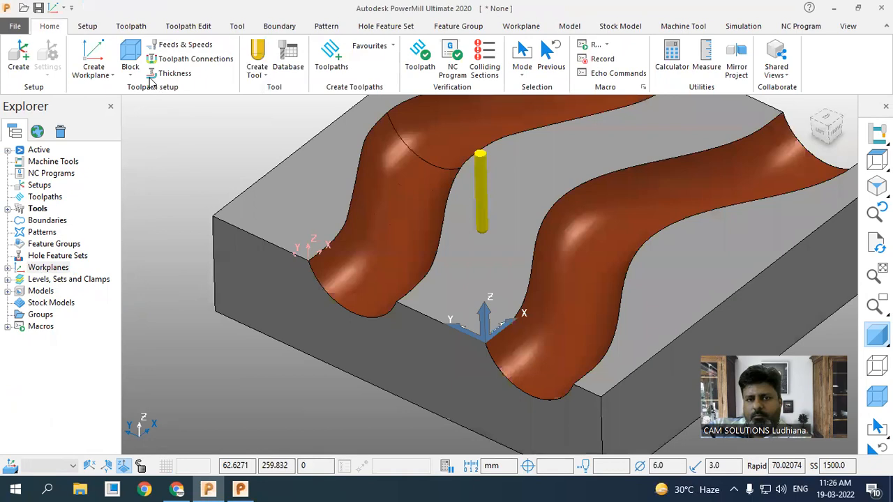
# Calculate the block around the model and accept it
pyautogui.click(130, 59)
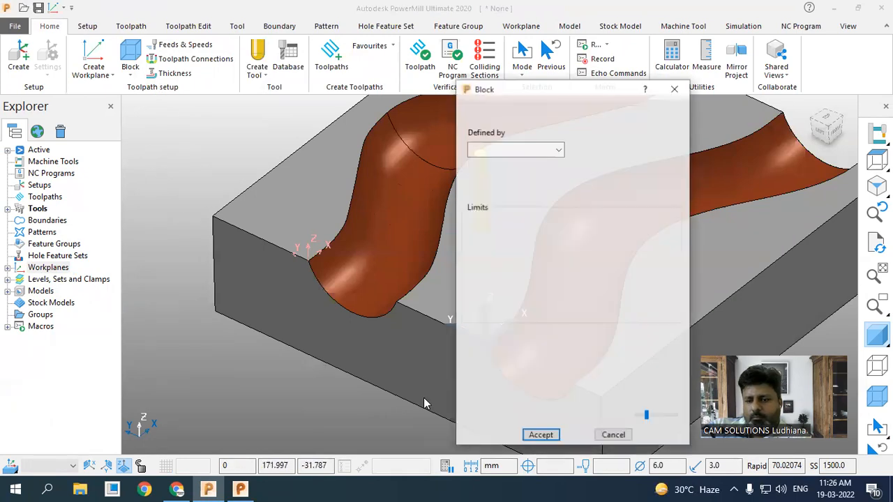
pyautogui.click(650, 384)
pyautogui.click(540, 436)
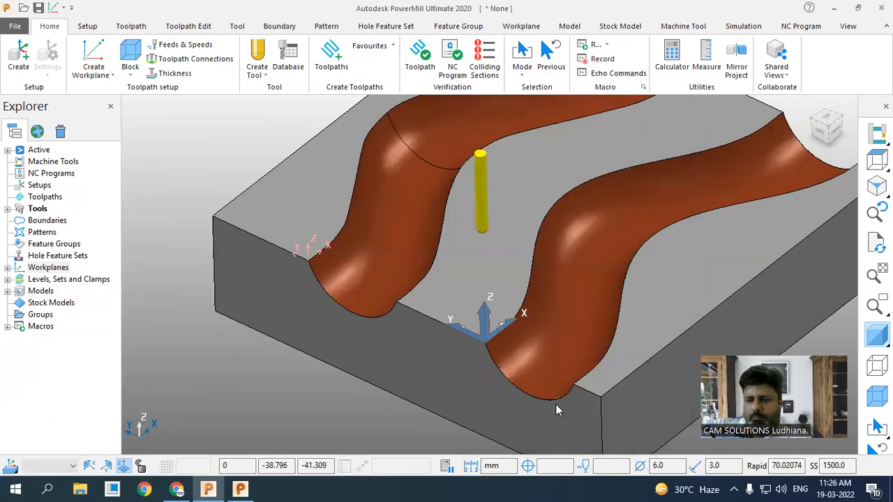
# Select the surface of the groove beside the world origin and start a Surface Finishing toolpath
pyautogui.click(574, 342)
pyautogui.click(332, 59)
pyautogui.scroll(-2, 375, 317)
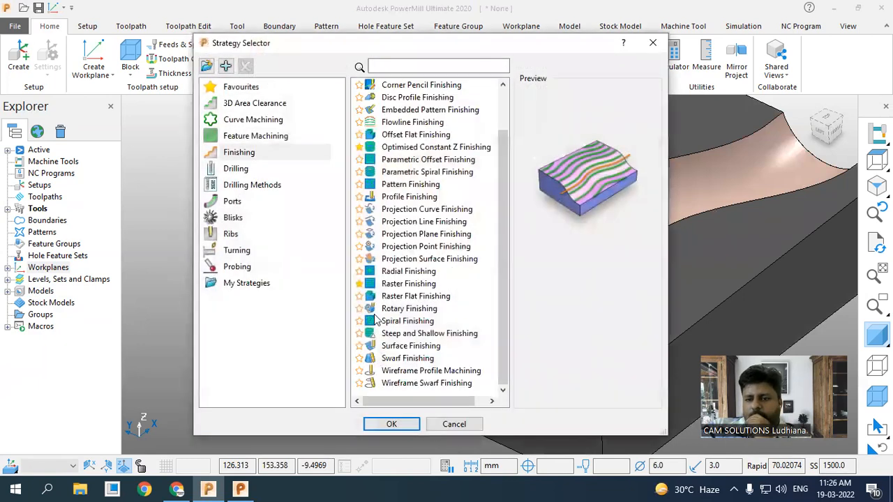
pyautogui.click(410, 347)
pyautogui.click(391, 424)
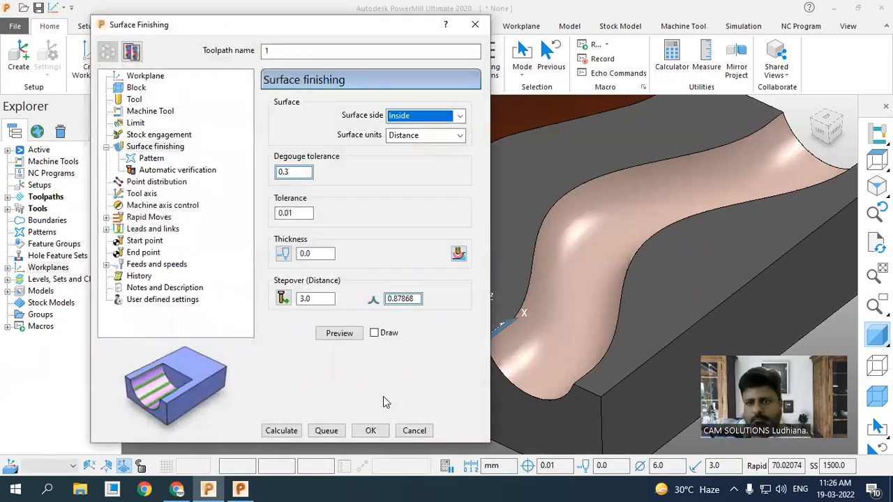
# Try to calculate the surface finishing toolpath with the surface side set to Outside
pyautogui.click(424, 116)
pyautogui.click(417, 126)
pyautogui.click(293, 431)
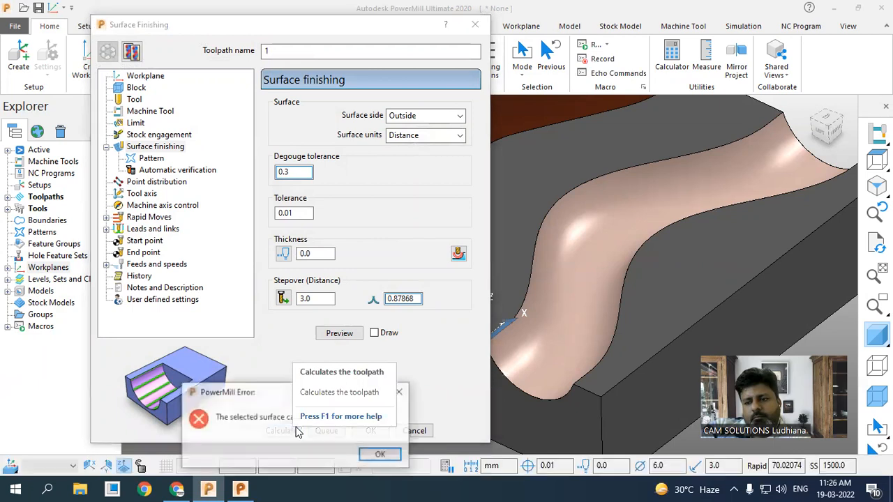
pyautogui.click(373, 454)
# Set the surface side to Inside and calculate the surface finishing toolpath with a stepover of 3.0
pyautogui.click(403, 119)
pyautogui.click(404, 137)
pyautogui.click(296, 430)
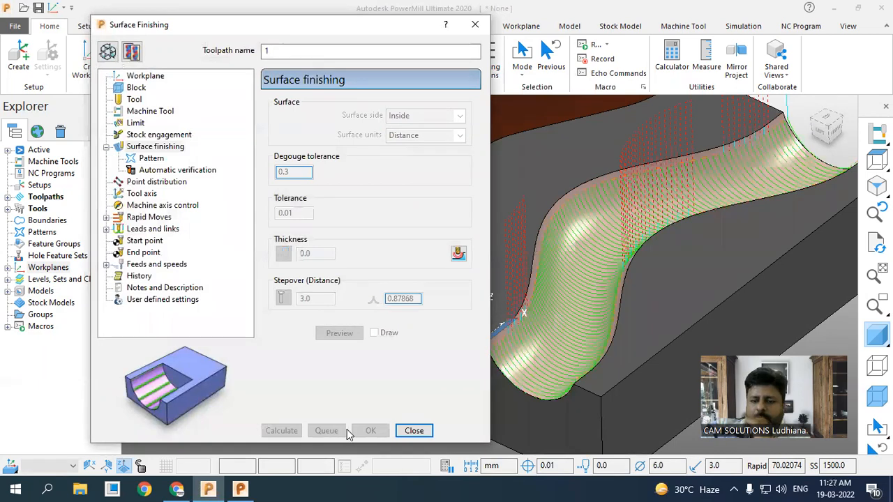
pyautogui.click(414, 431)
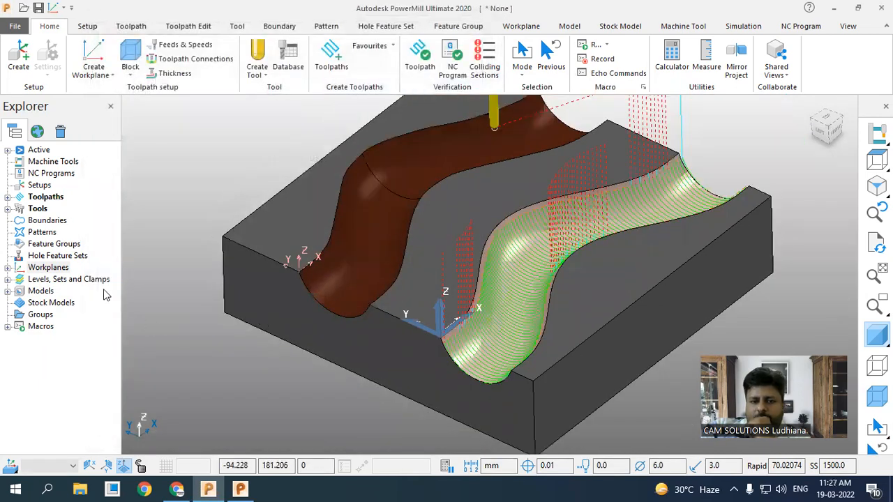
pyautogui.rightClick(54, 269)
pyautogui.click(13, 198)
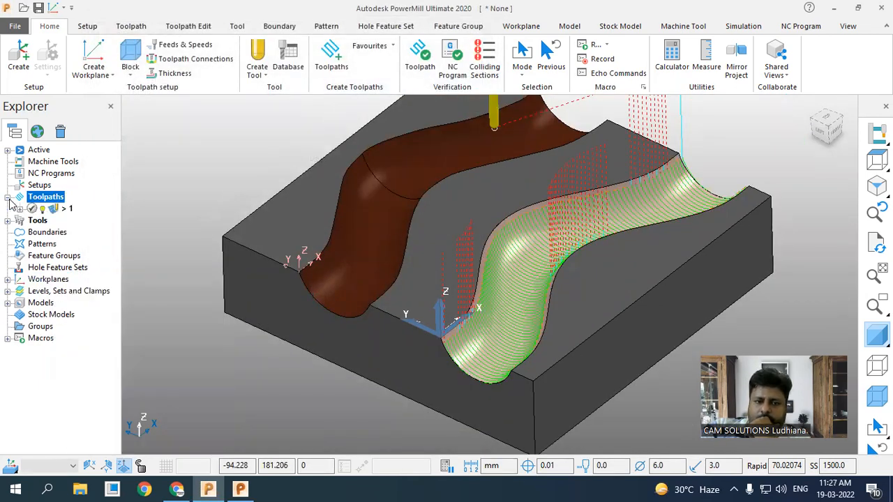
pyautogui.rightClick(42, 209)
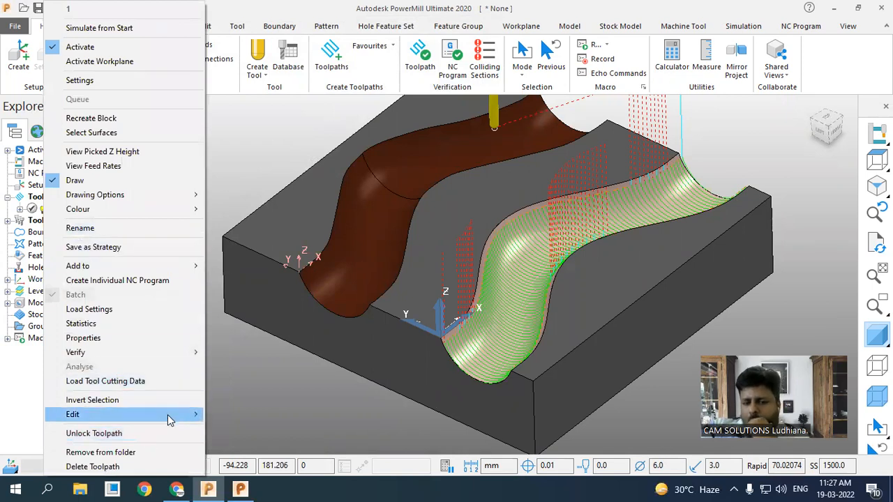
pyautogui.moveTo(169, 417)
pyautogui.click(250, 59)
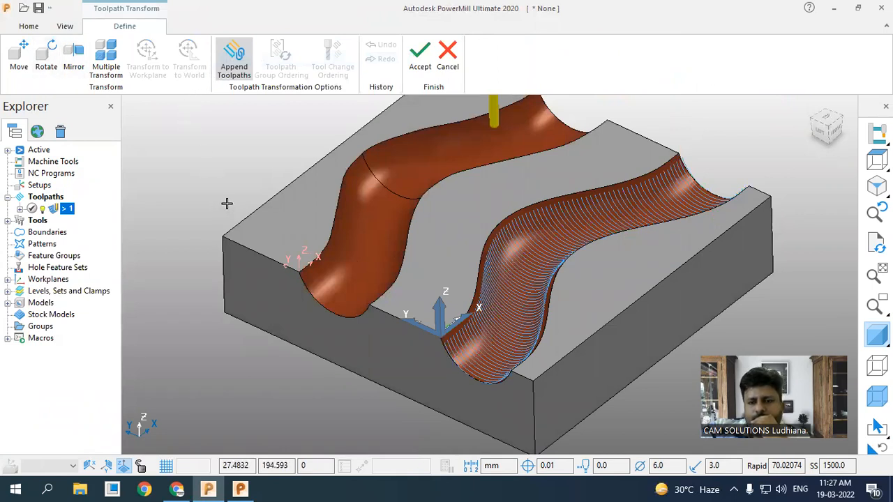
pyautogui.click(447, 61)
# Activate workplane 1 at the second groove and open the transform for toolpath 1
pyautogui.click(12, 279)
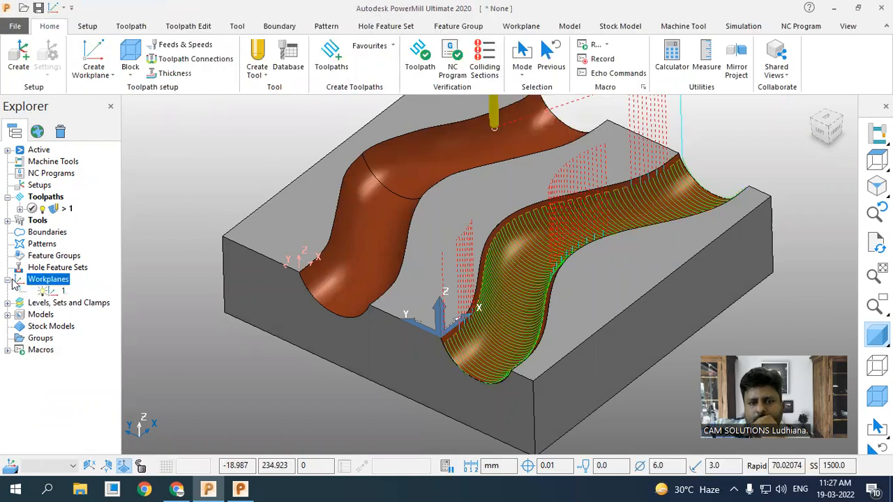
pyautogui.rightClick(60, 291)
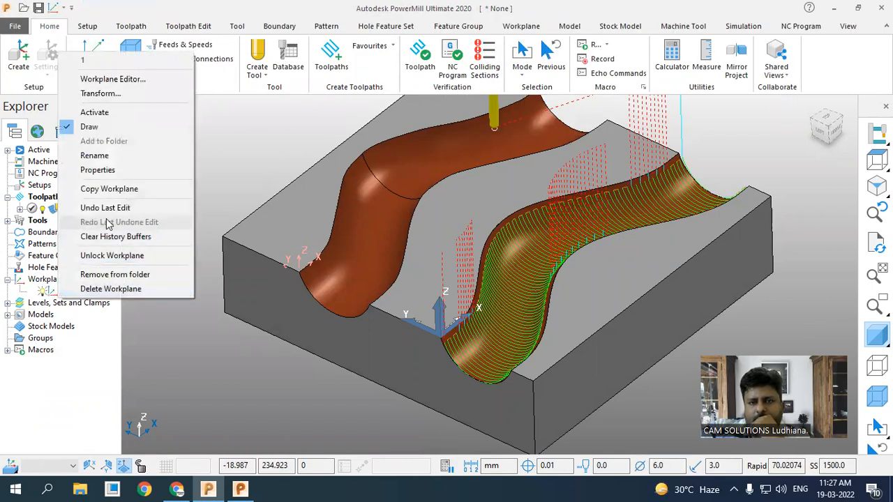
pyautogui.click(125, 112)
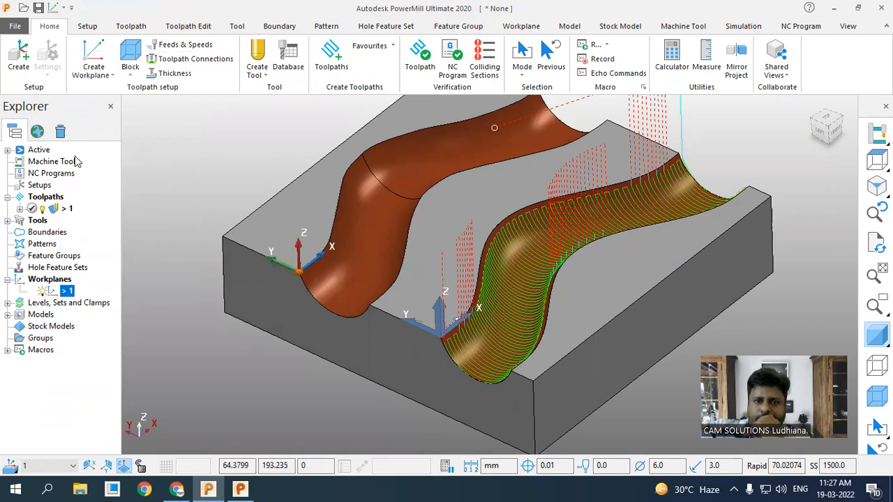
pyautogui.rightClick(69, 209)
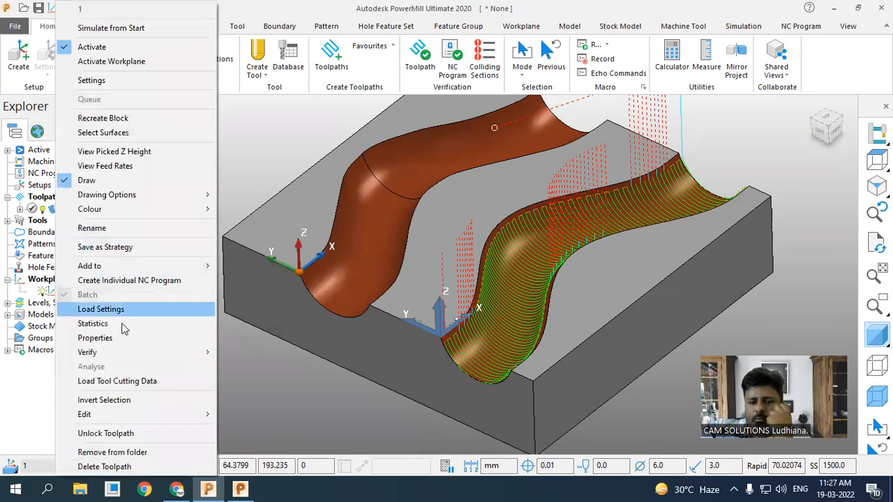
pyautogui.moveTo(206, 414)
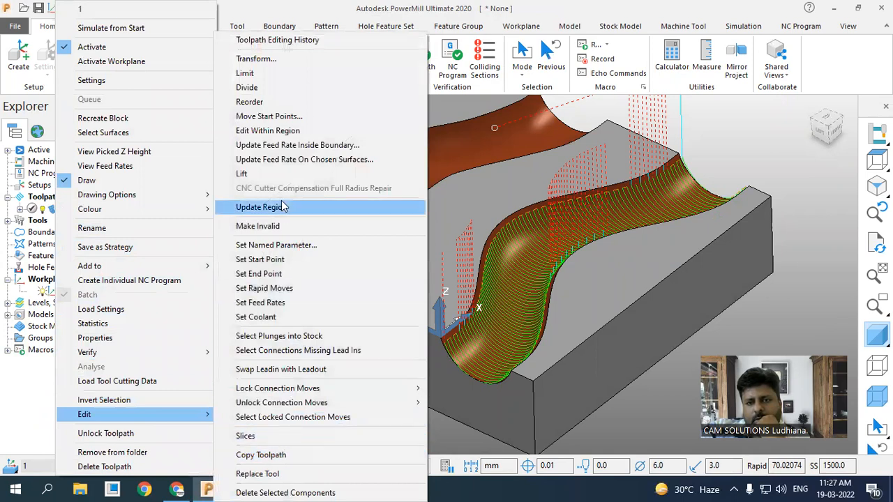
pyautogui.click(275, 59)
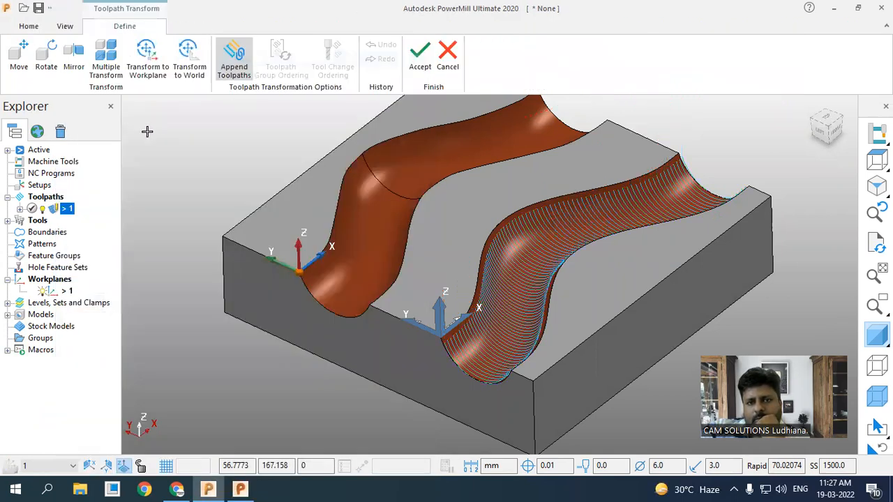
# Try transforming the toolpath to the active workplane, then transform it back to the world origin
pyautogui.click(152, 78)
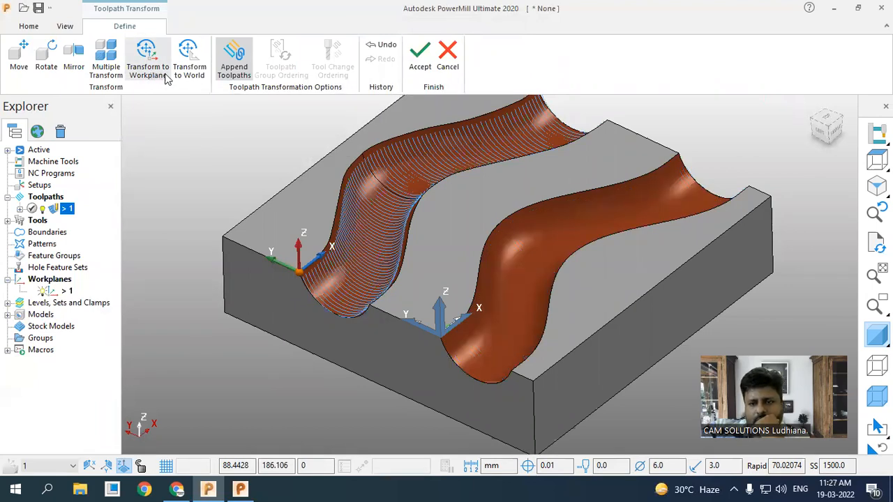
pyautogui.click(188, 73)
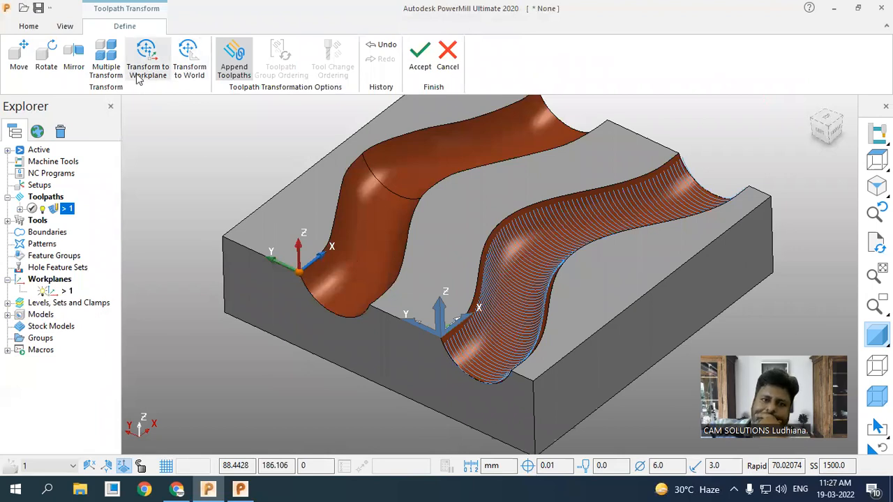
# Turn on copying with one copy, transform the toolpath to the active workplane, accept, and display the transformed toolpath beside the original
pyautogui.click(14, 63)
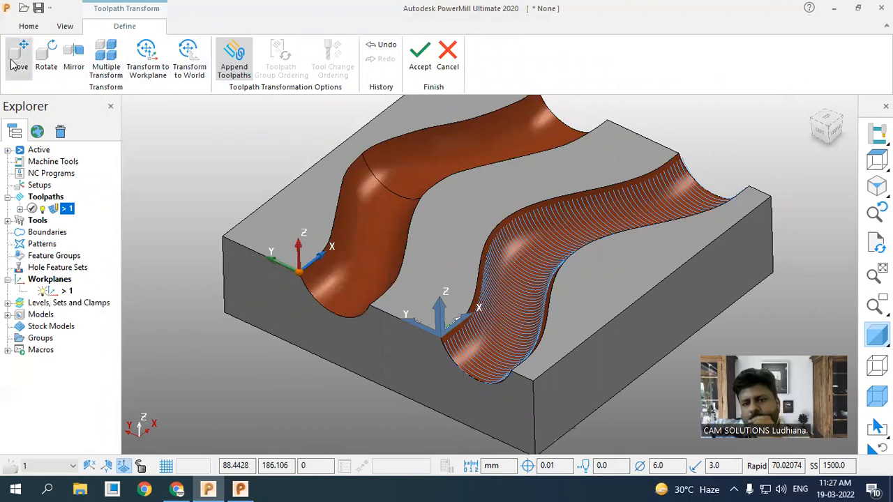
pyautogui.click(121, 140)
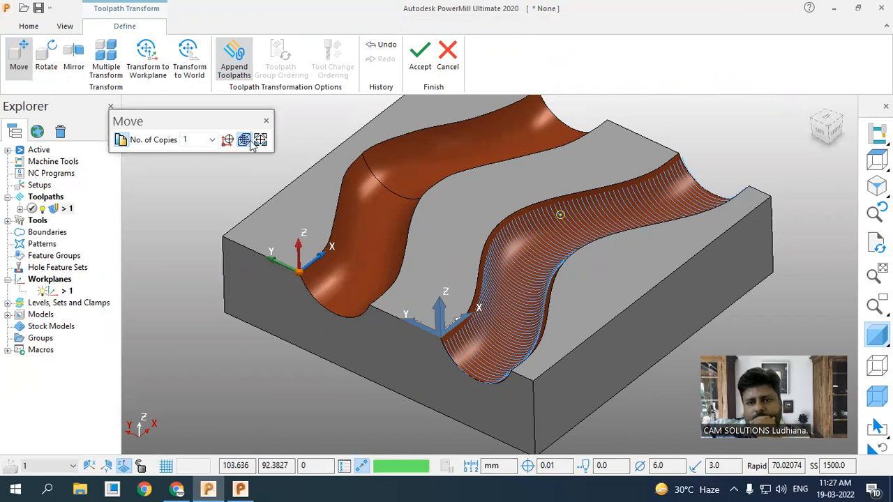
pyautogui.click(156, 72)
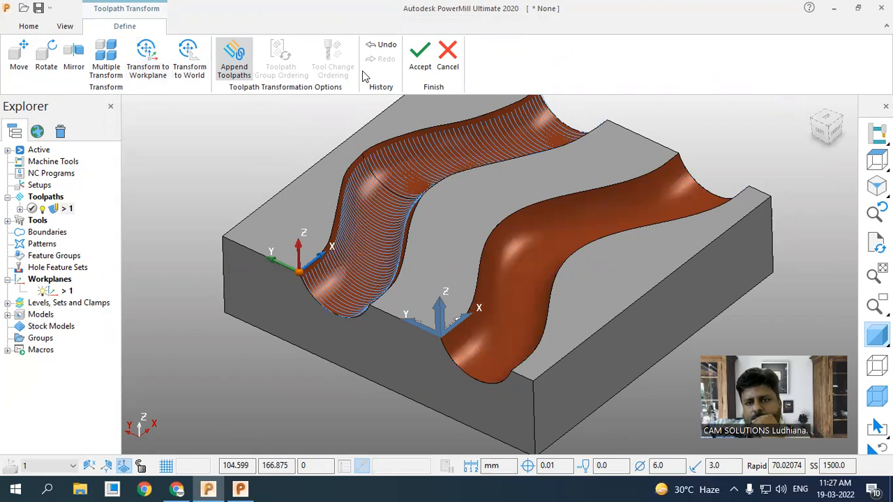
pyautogui.click(421, 63)
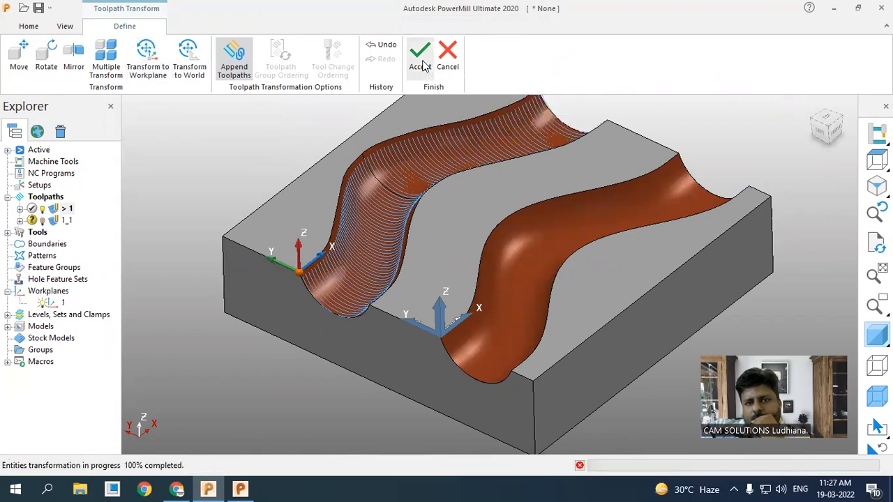
pyautogui.click(42, 220)
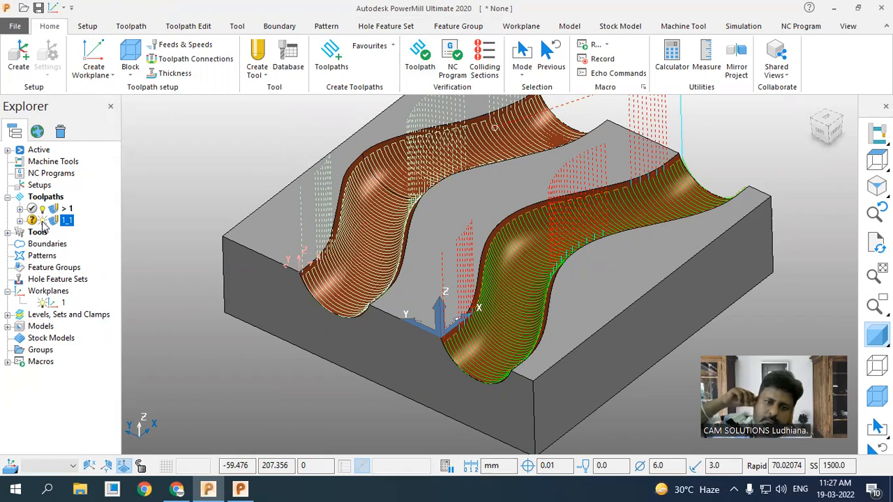
pyautogui.moveTo(208, 350); pyautogui.dragTo(230, 335, button='middle')
# Delete all toolpaths and close the project without saving the changes
pyautogui.rightClick(46, 198)
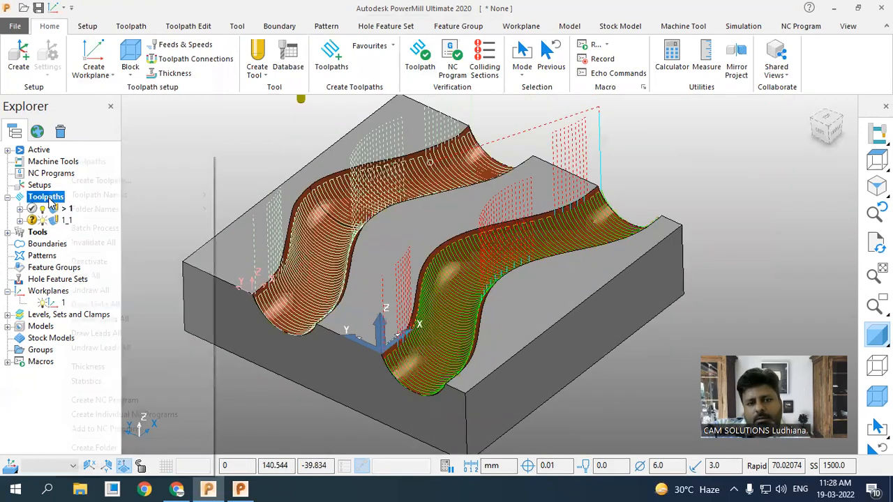
pyautogui.click(77, 466)
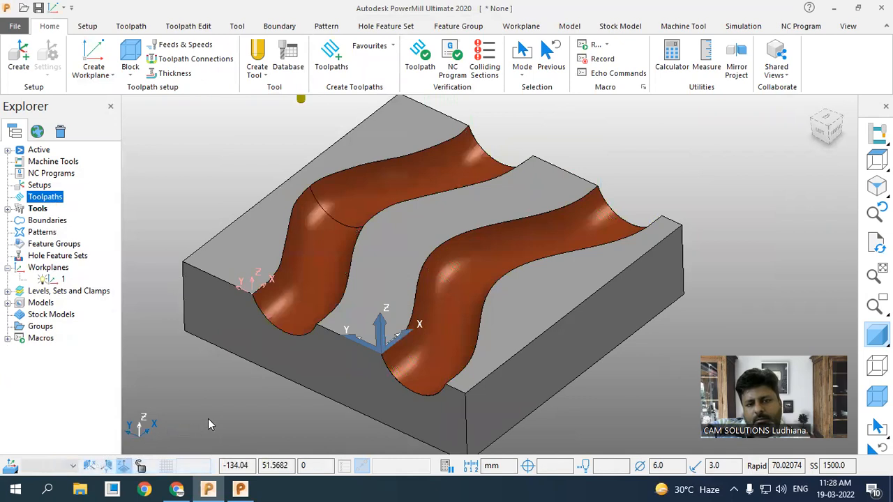
pyautogui.click(15, 26)
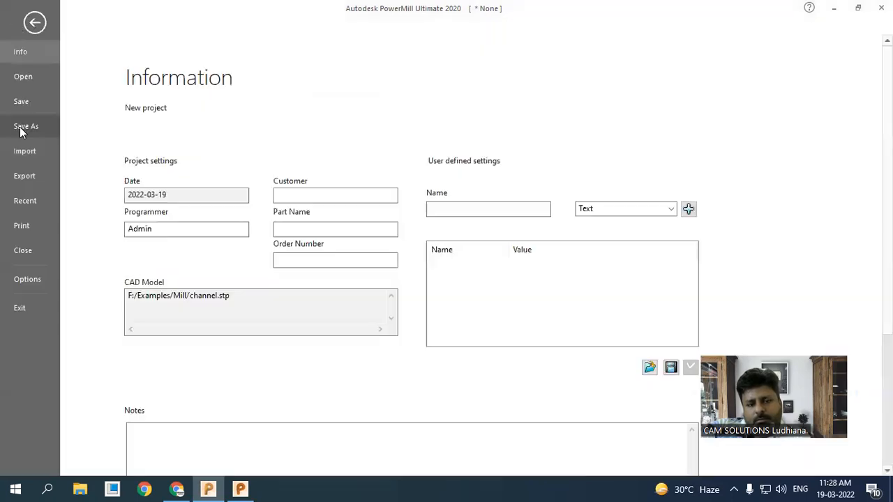
pyautogui.click(35, 23)
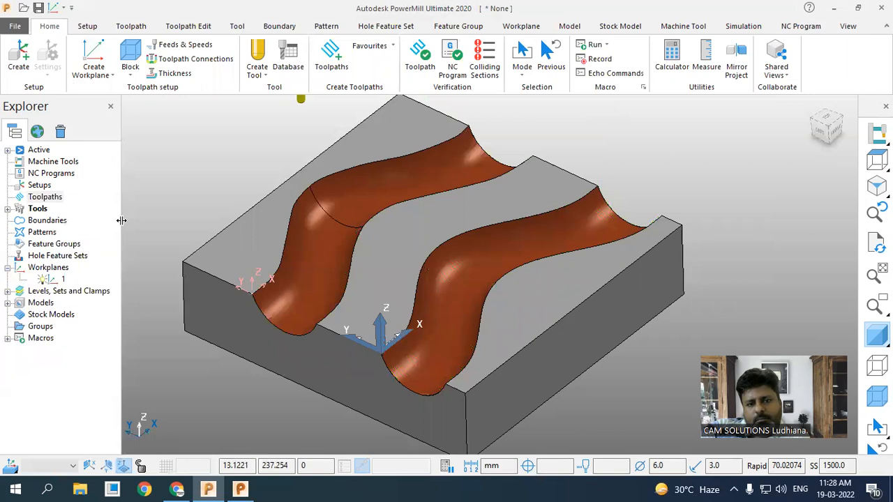
pyautogui.click(15, 27)
pyautogui.click(22, 250)
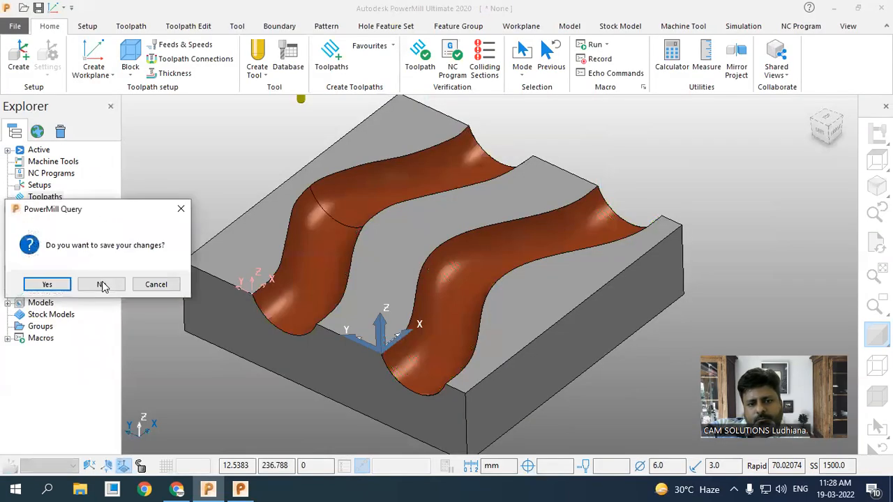
pyautogui.click(104, 284)
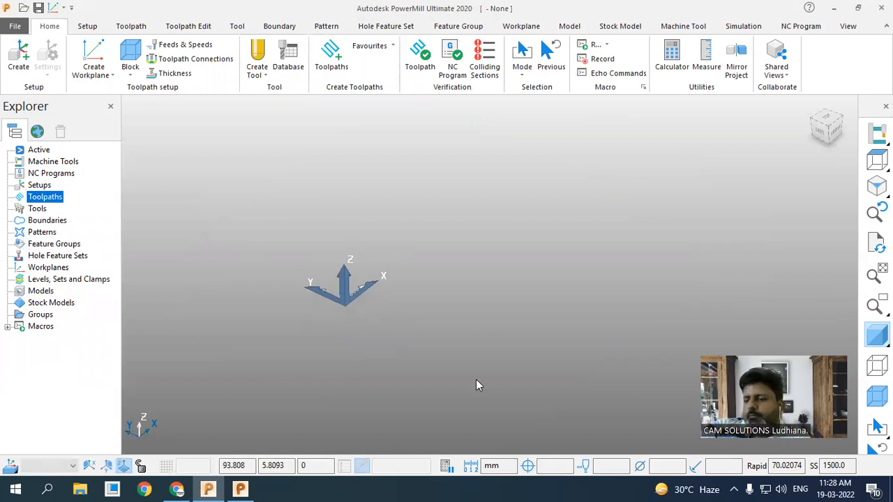